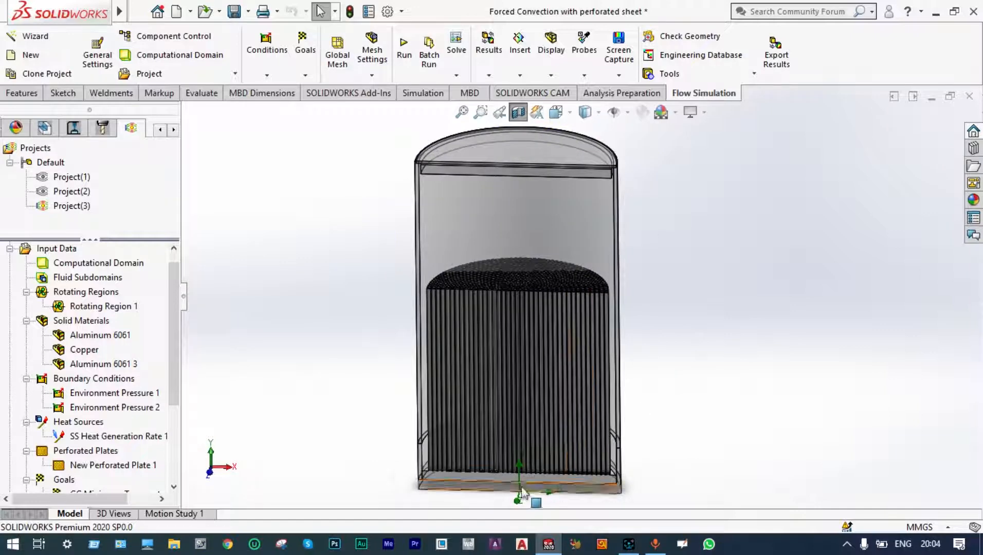
Inspect the heat sink and perforated plate inside the enclosure, and turn off the section view.
scroll(522, 492, "down", 5)
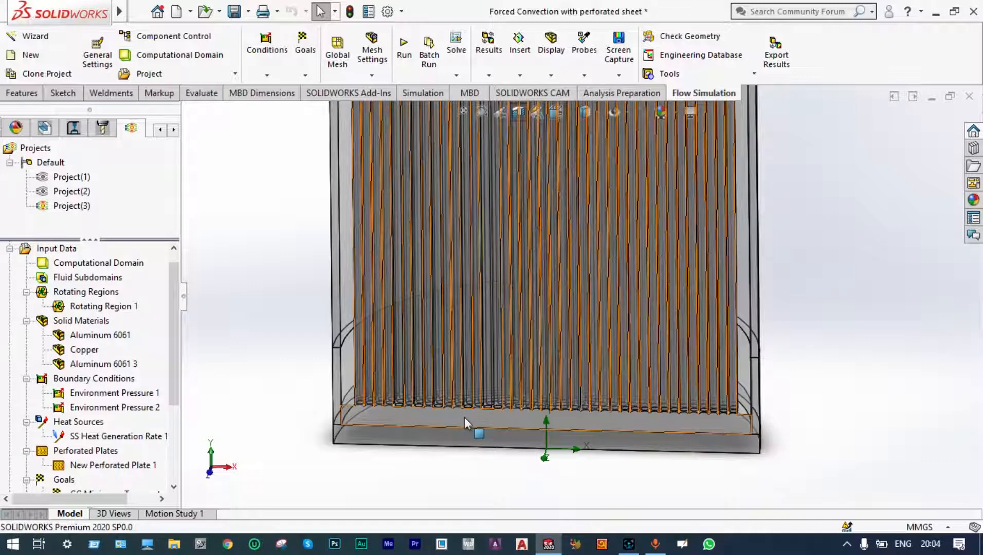
scroll(475, 382, "up", 2)
scroll(475, 382, "down", 2)
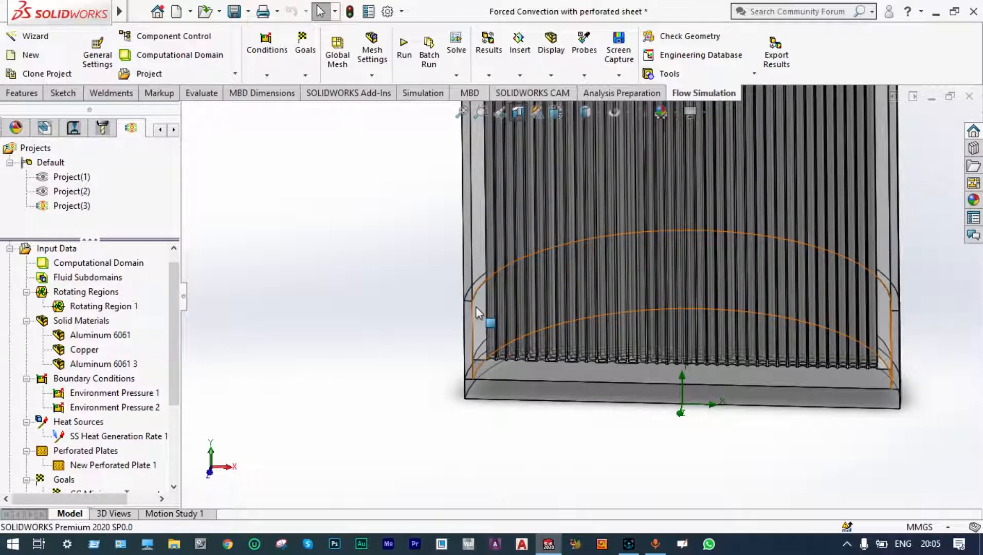
scroll(478, 299, "up", 5)
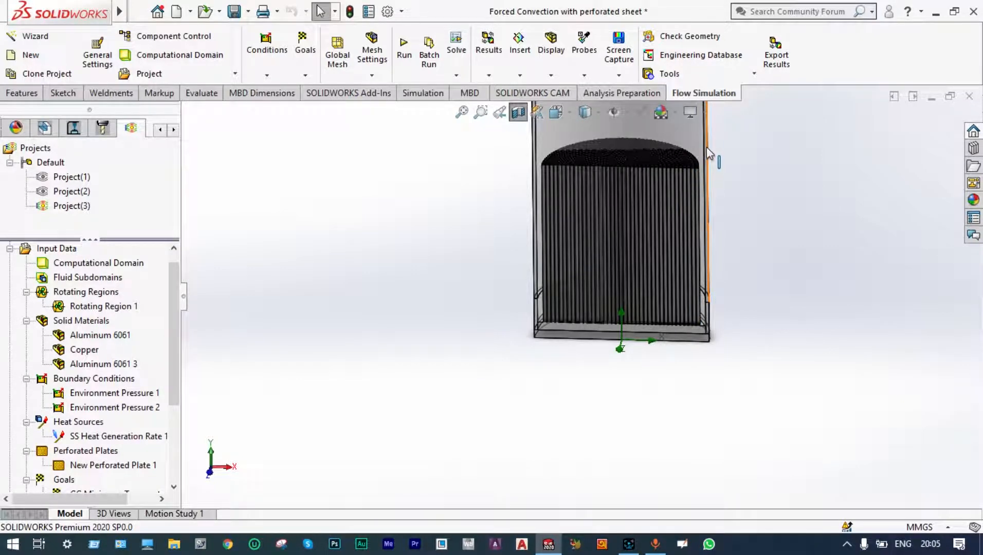
scroll(710, 153, "up", 2)
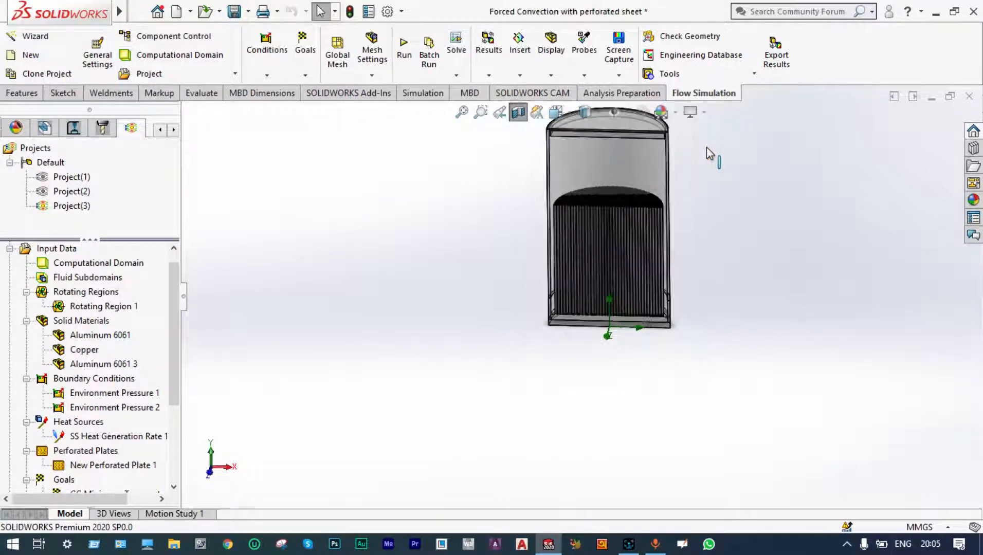
scroll(668, 145, "down", 2)
scroll(607, 155, "down", 2)
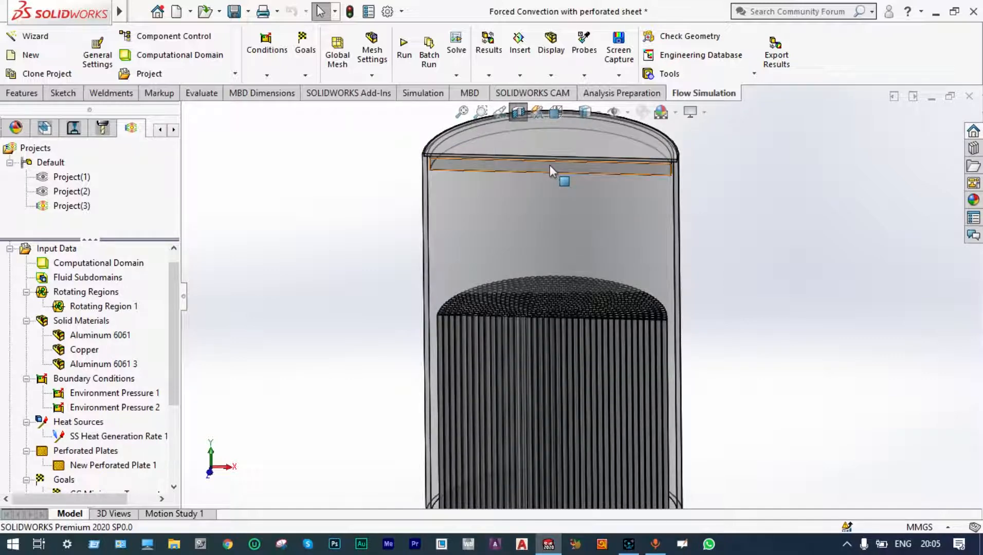
scroll(550, 165, "down", 2)
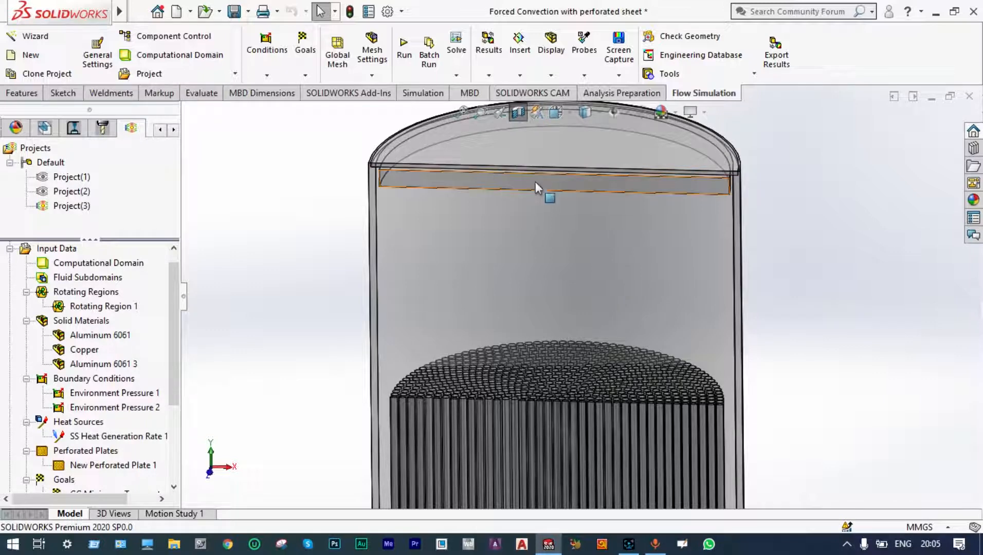
left_click(518, 113)
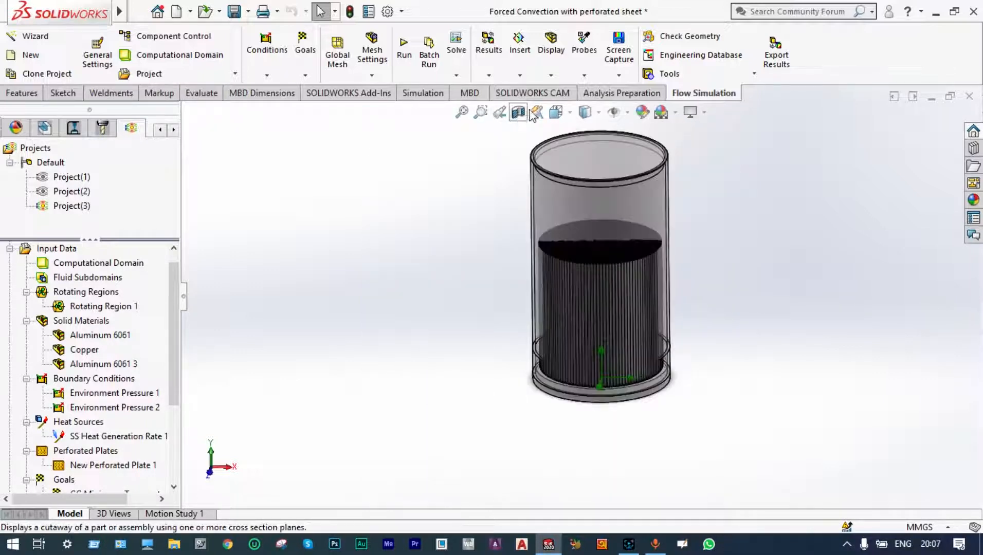
scroll(685, 198, "down", 3)
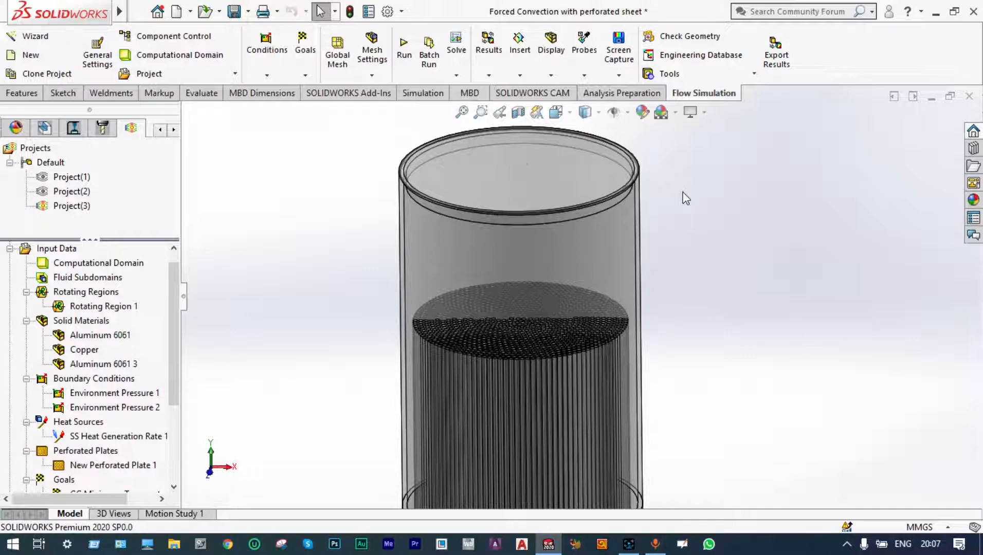
Start a new project in the Wizard with the default name and choose the SI unit system.
left_click(43, 34)
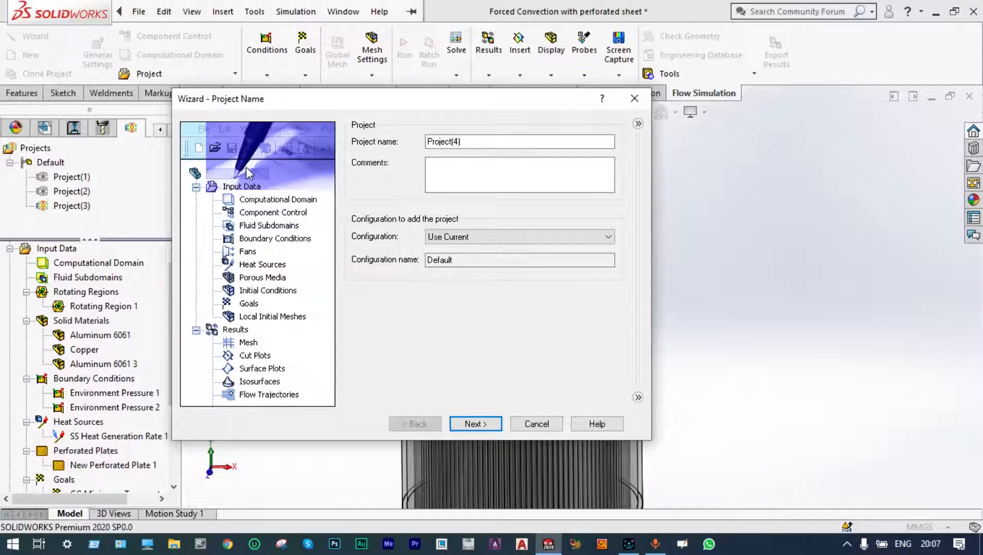
left_click(470, 425)
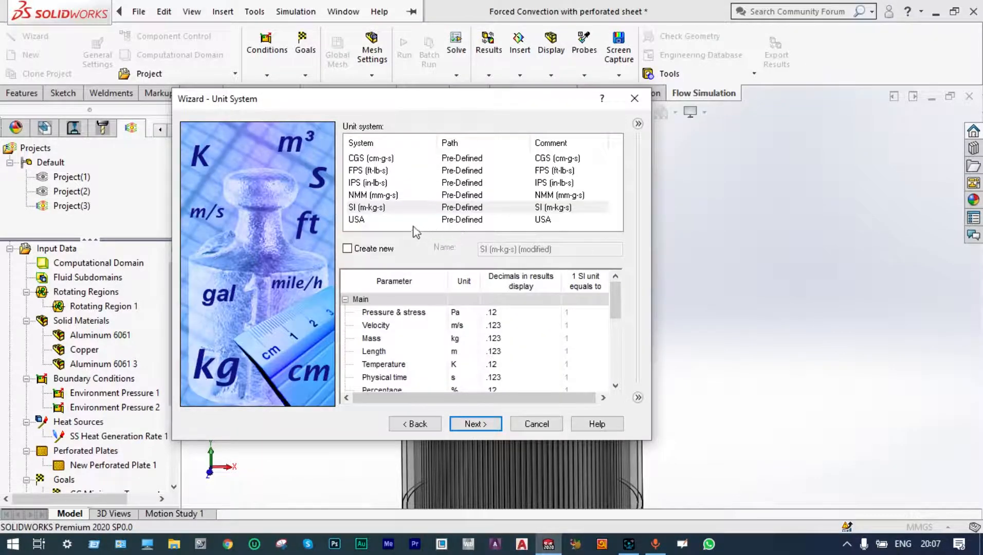
left_click(379, 208)
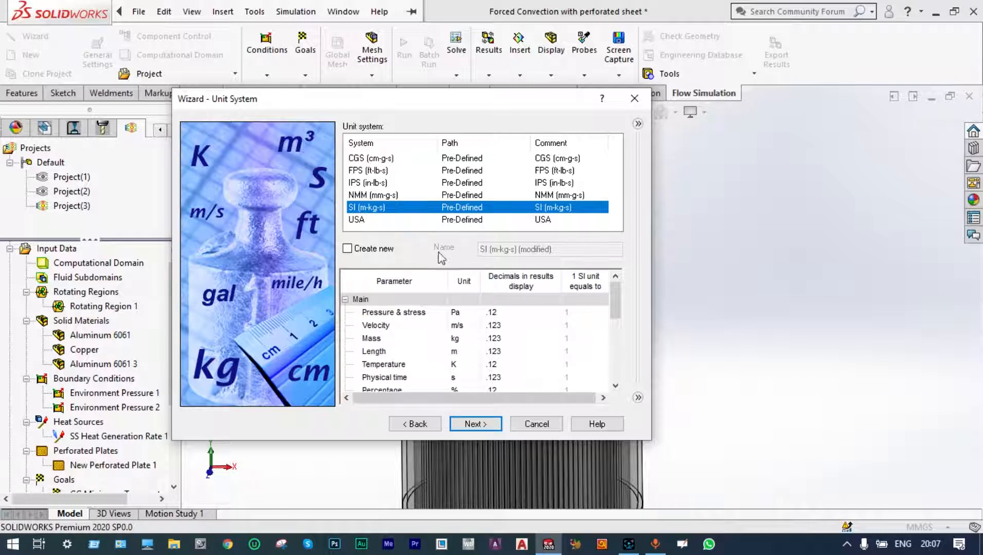
scroll(431, 317, "down", 1)
scroll(431, 319, "up", 1)
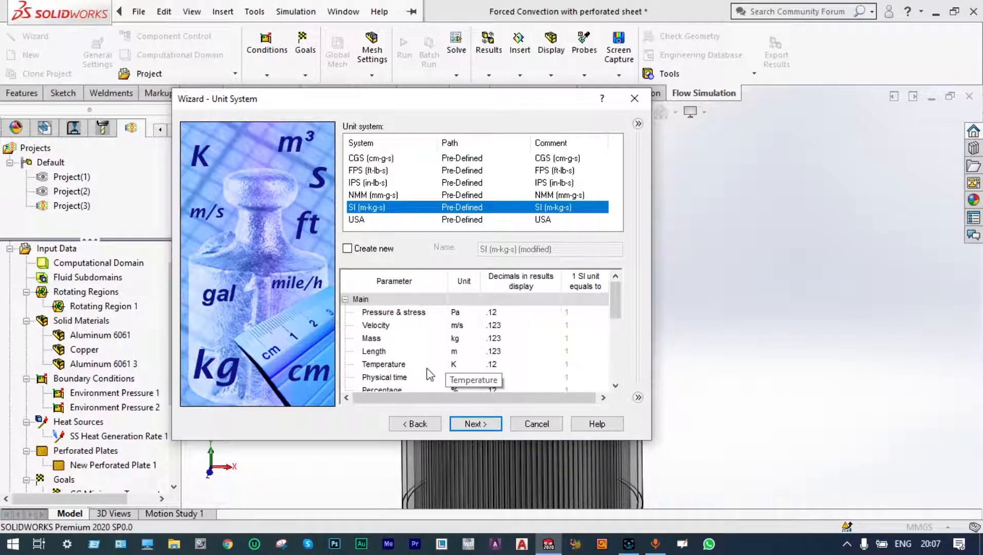
Set the temperature unit to Celsius and the angular velocity unit to RPM, then continue.
left_click(458, 365)
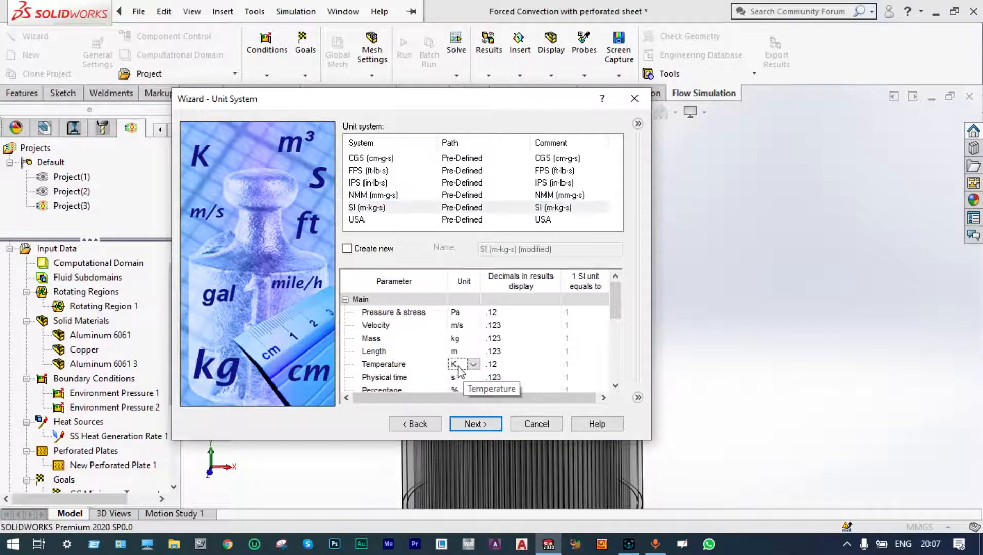
left_click(472, 365)
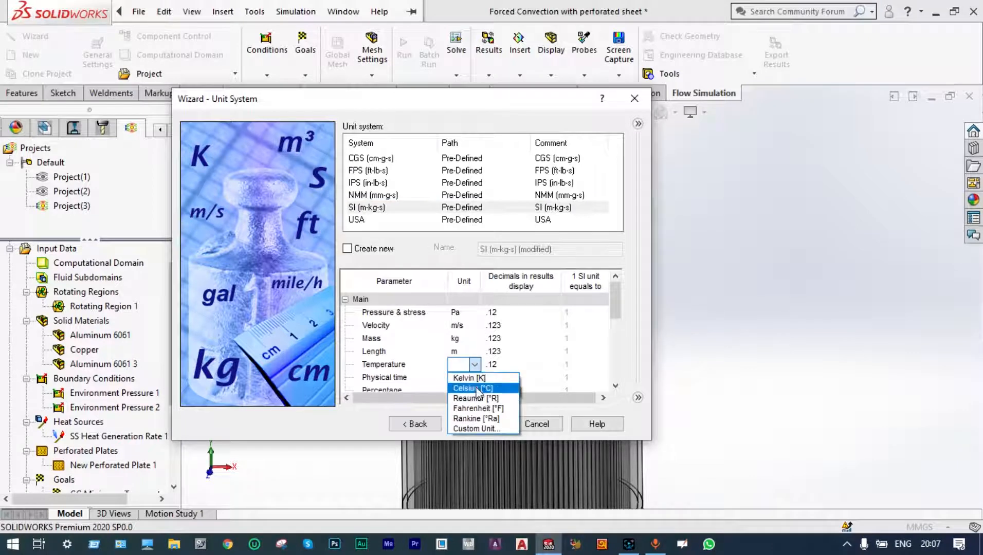
left_click(478, 388)
scroll(544, 373, "down", 3)
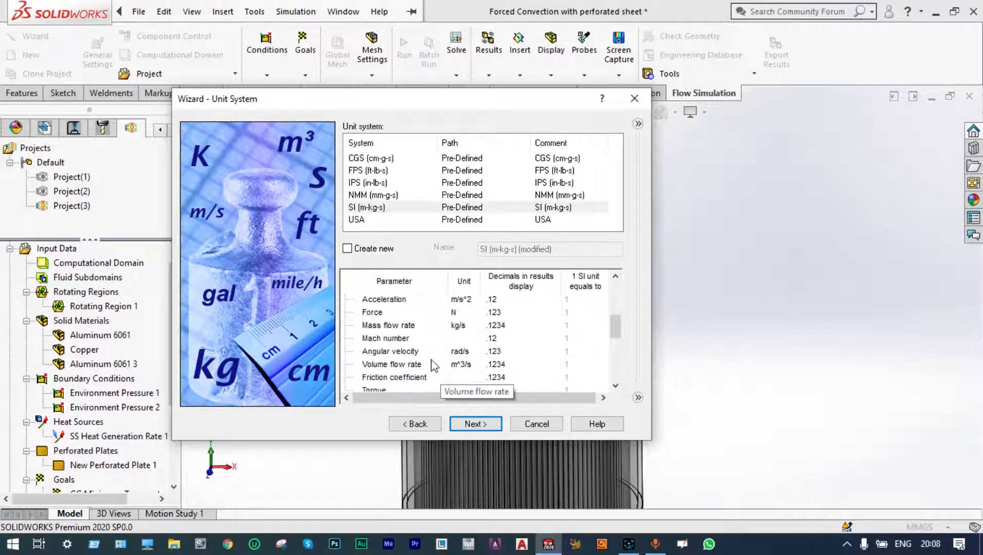
left_click(459, 351)
left_click(474, 351)
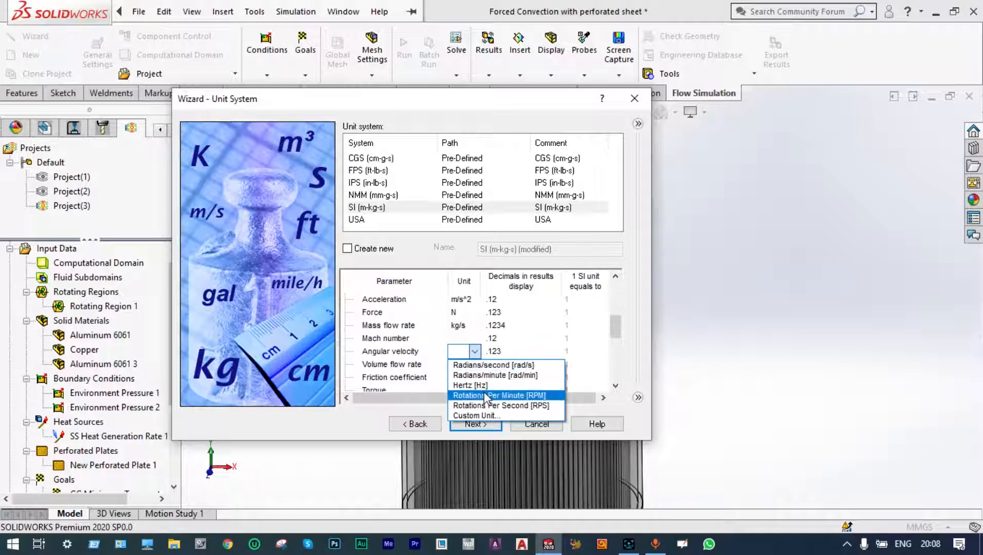
left_click(485, 395)
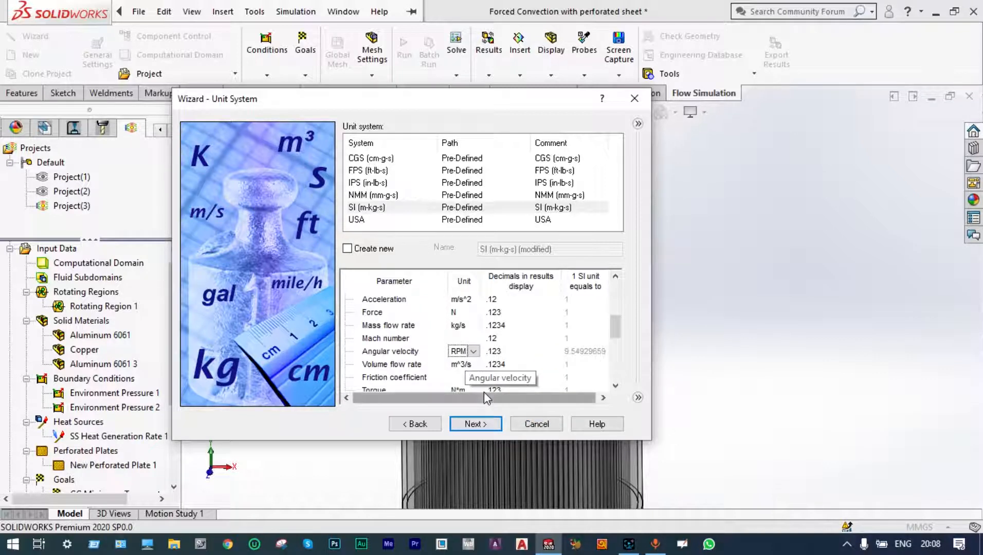
left_click(488, 424)
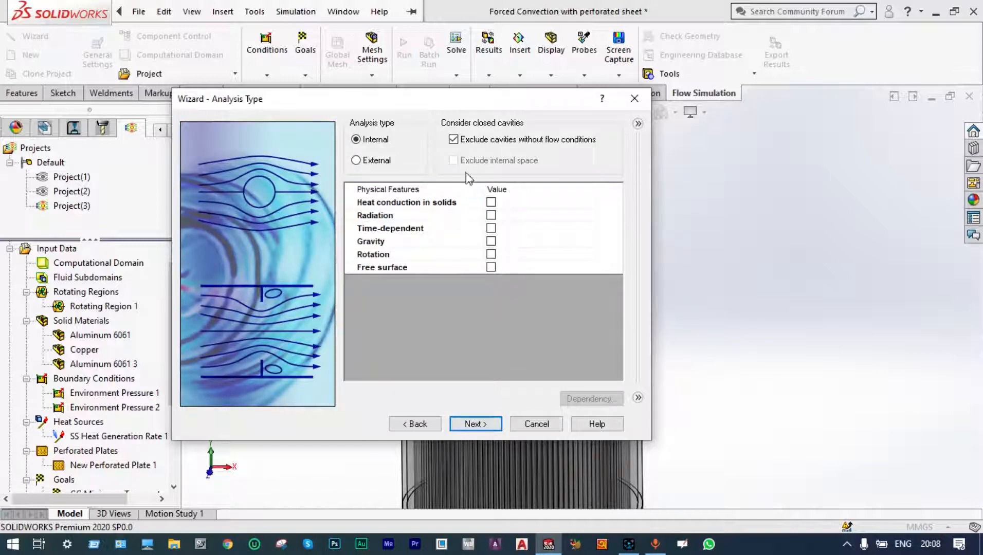
For the internal analysis, stop excluding cavities without flow conditions and enable heat conduction in solids and gravity.
left_click(452, 140)
left_click(491, 202)
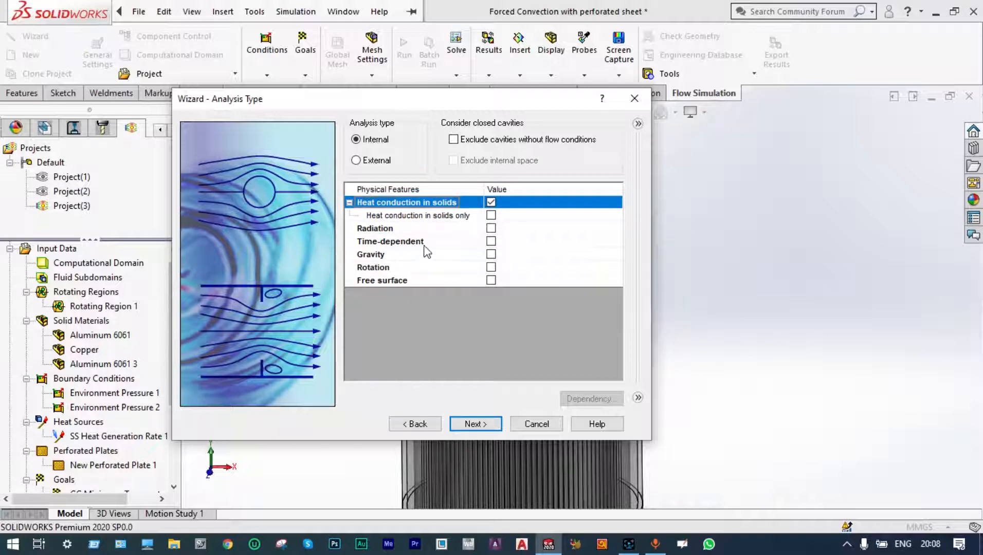
left_click(491, 254)
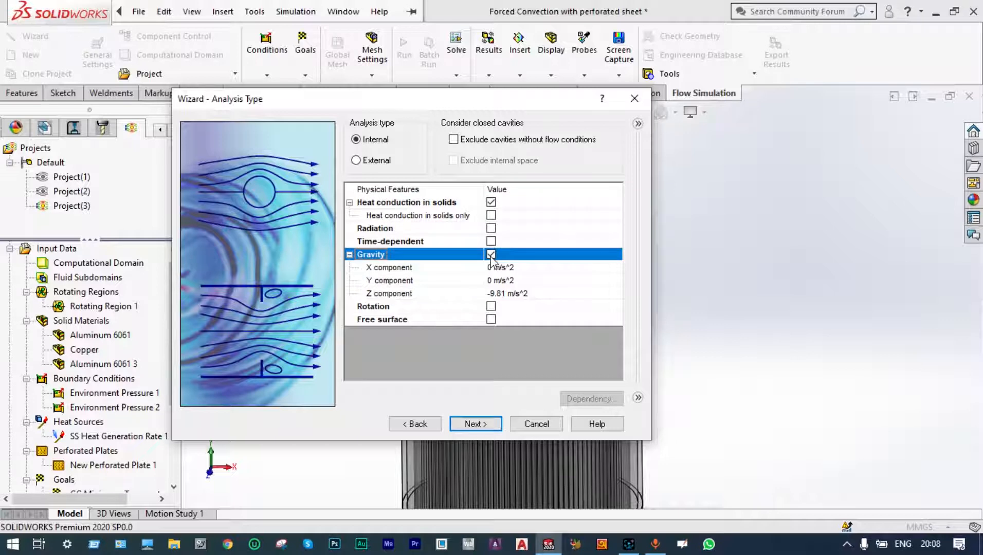
Set the gravity Y component to -9.81 m/s^2 and the Z component to 0.
left_click(495, 281)
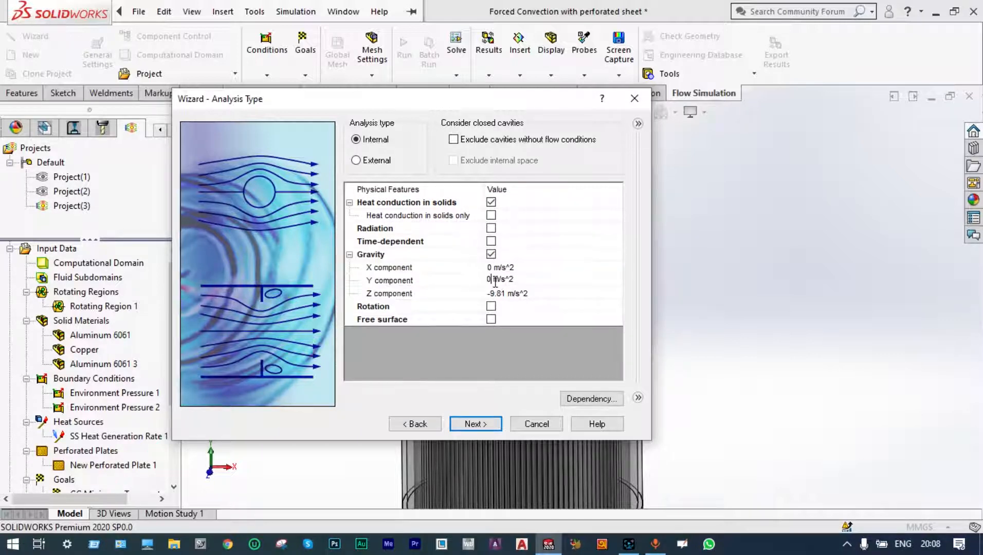
key("BackSpace")
type("-9.81")
left_click(505, 294)
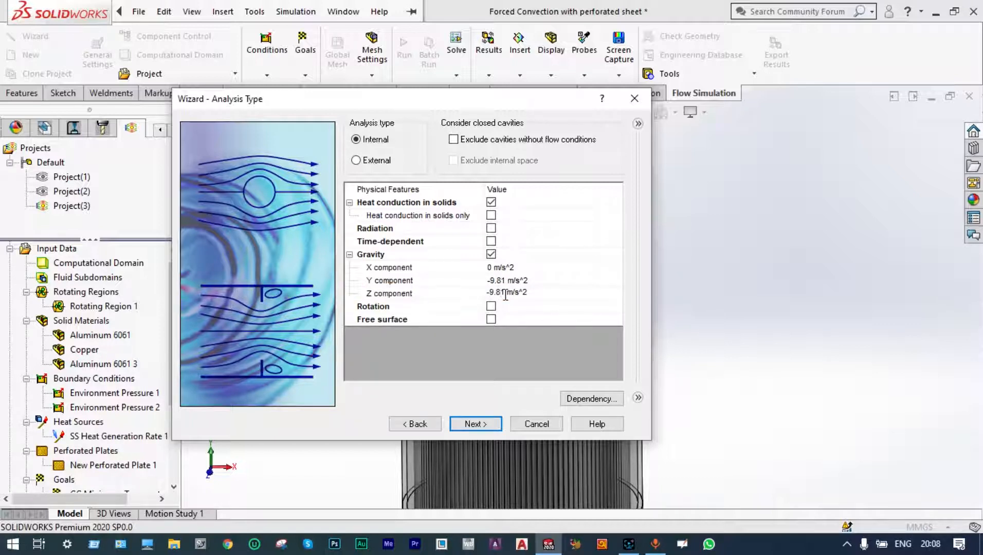
key("BackSpace")
key("BackSpace")
key("BackSpace")
key("BackSpace")
key("Delete")
type("0")
Enable Rotation with local region averaging and continue to the fluid settings.
left_click(491, 309)
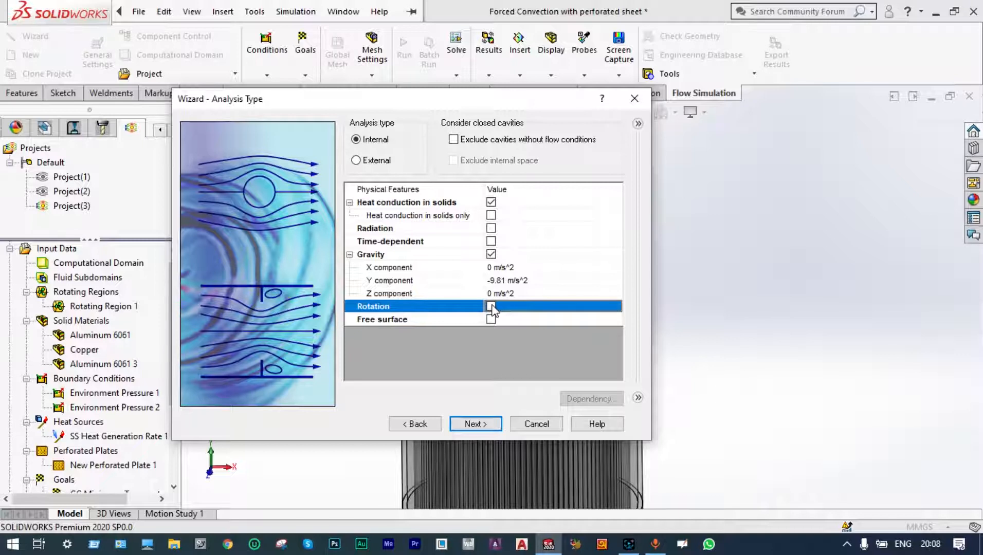
left_click(491, 307)
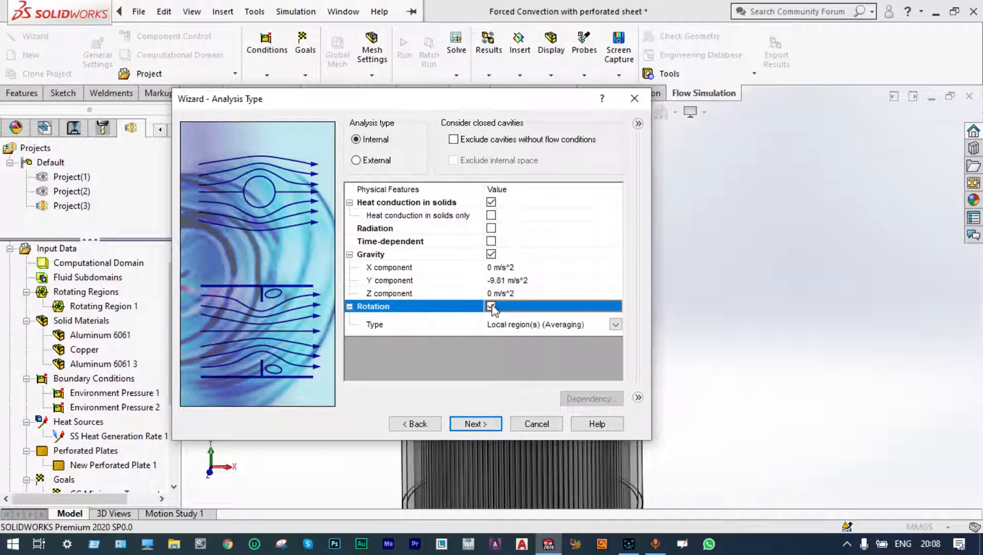
left_click(474, 424)
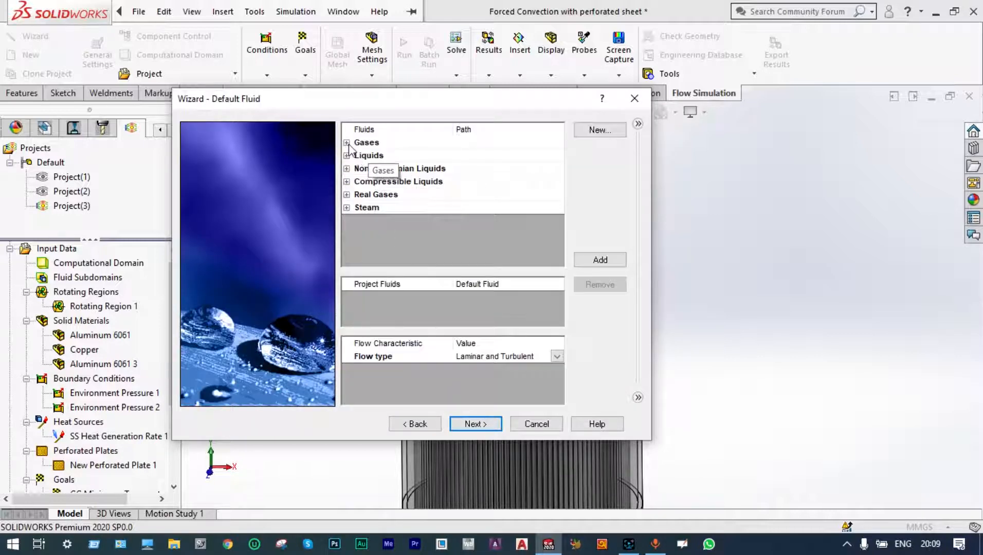
Add Air from the predefined gases as the project fluid and continue.
left_click(347, 144)
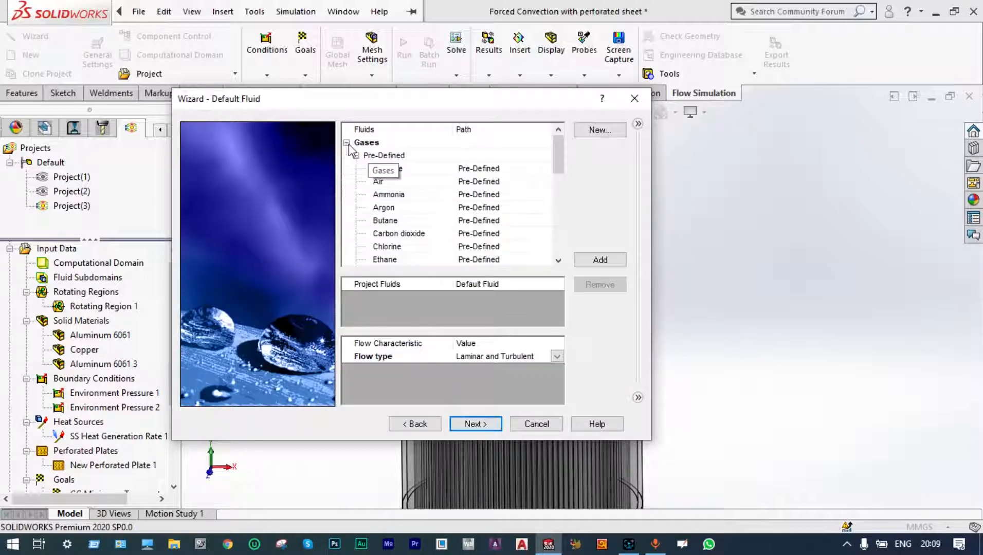
left_click(382, 181)
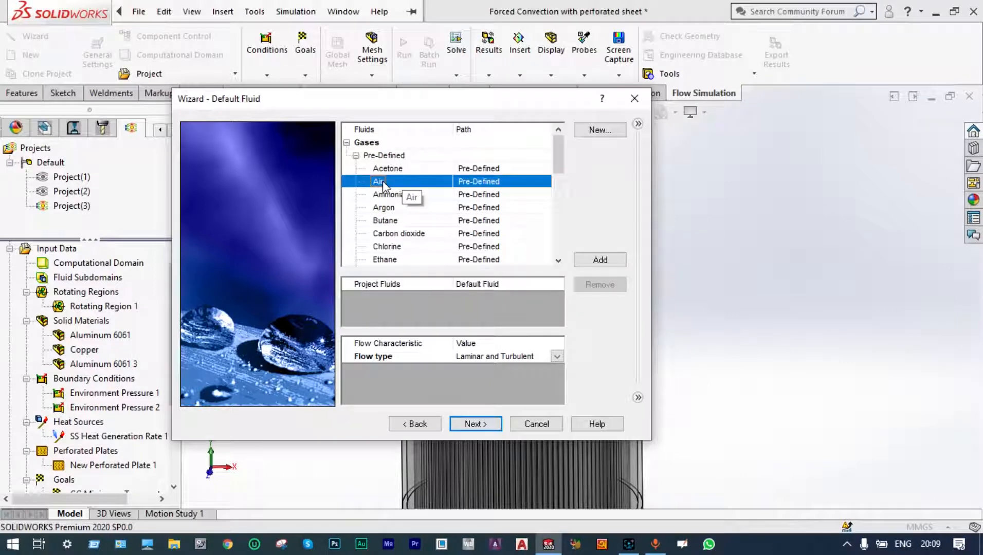
double_click(383, 180)
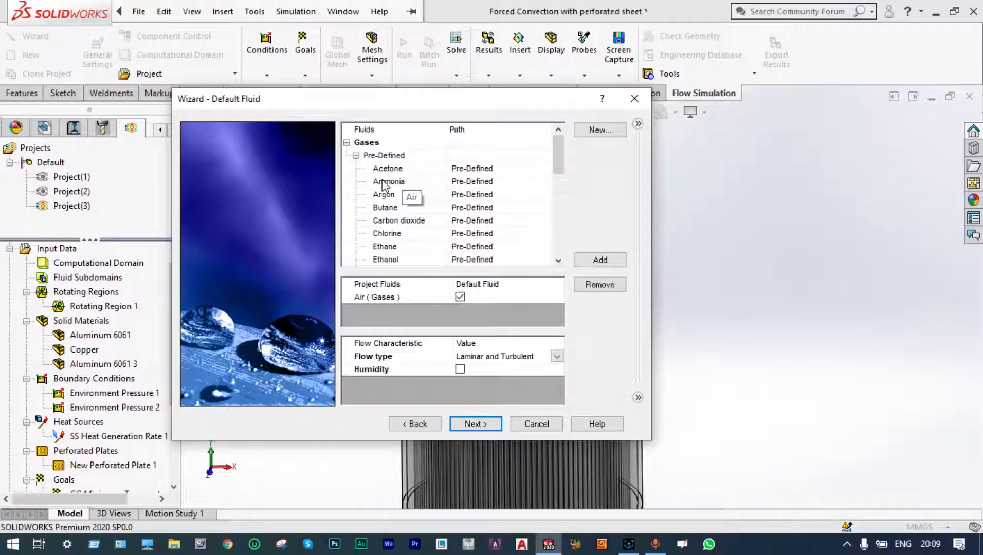
left_click(476, 424)
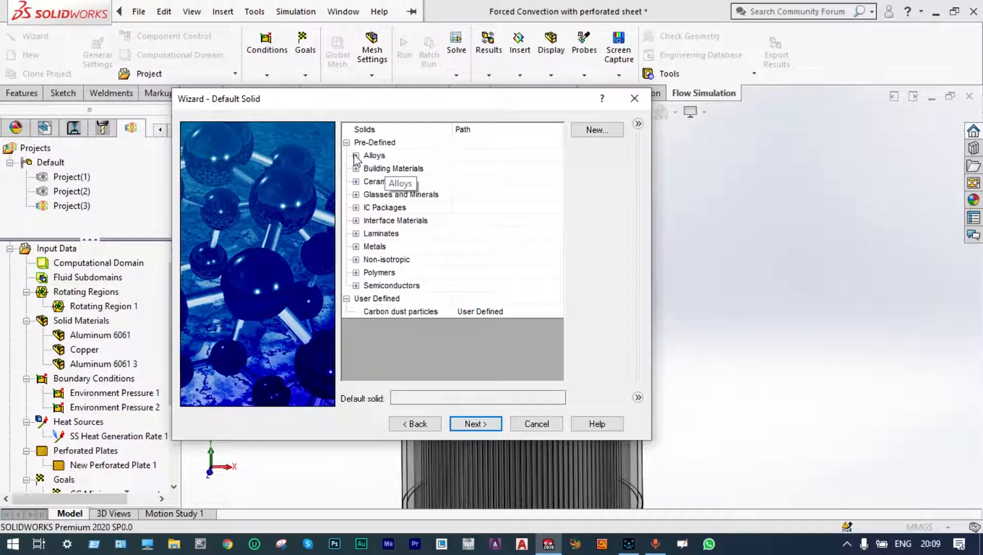
Choose Aluminum 6061 from the predefined alloys as the default solid and continue.
left_click(356, 155)
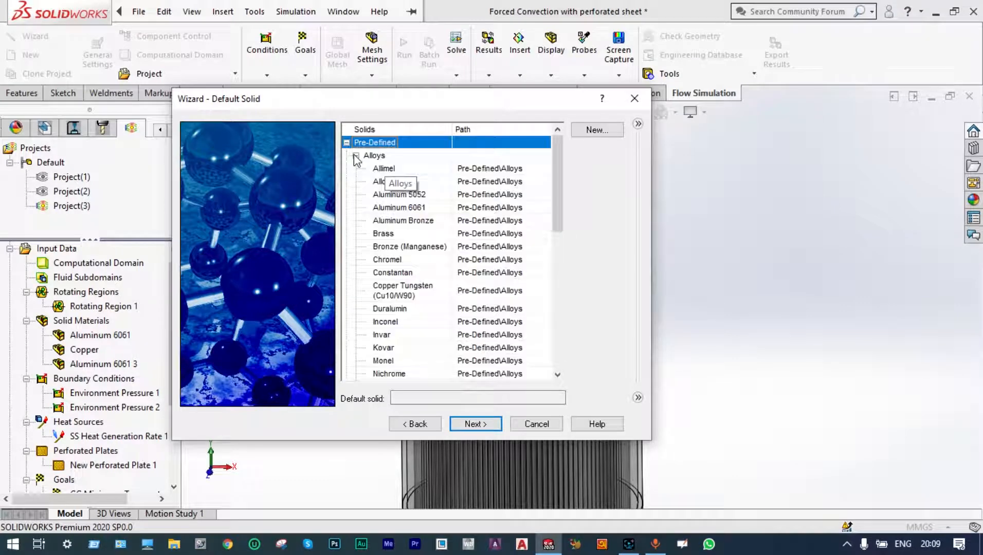
left_click(408, 208)
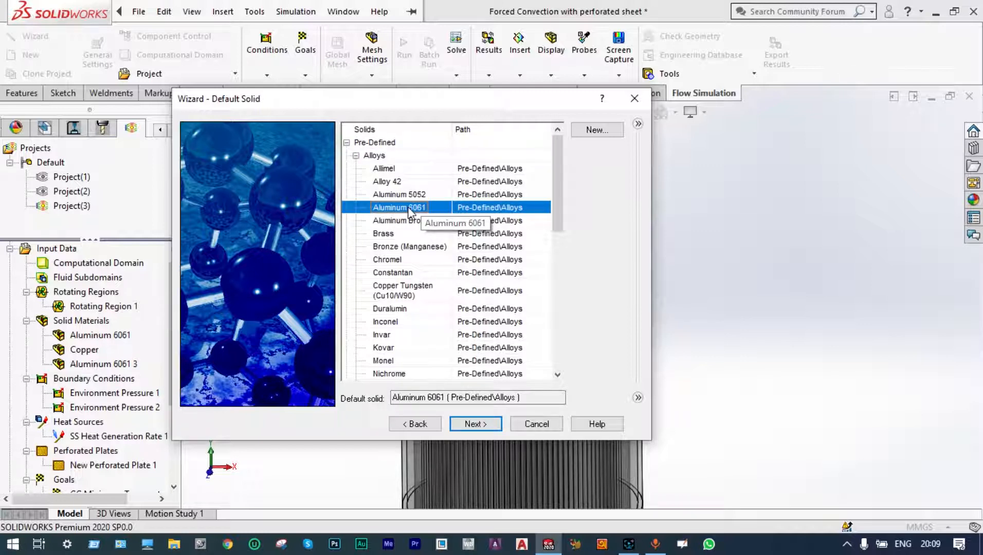
left_click(481, 422)
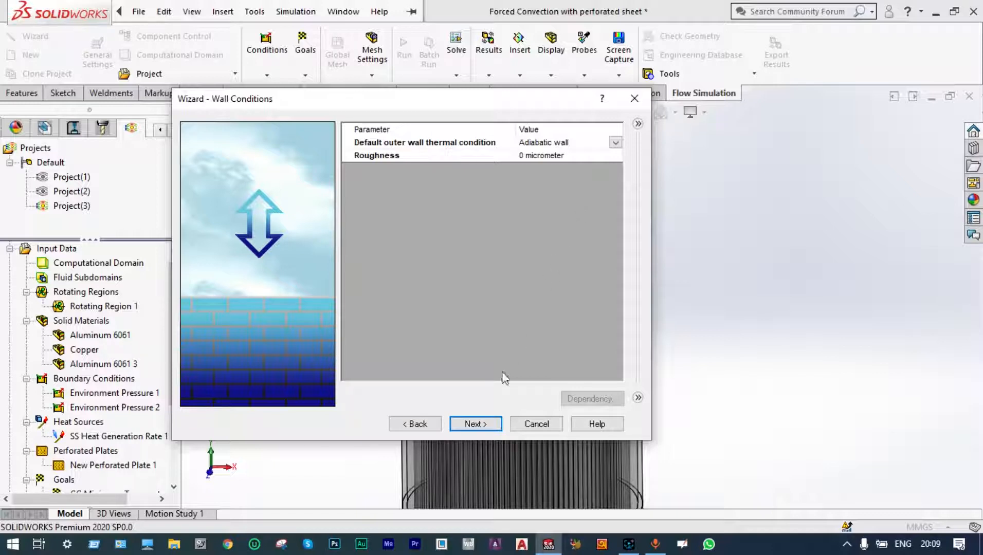
Accept the default adiabatic wall conditions and set the initial fluid temperature to 20 °C.
left_click(491, 424)
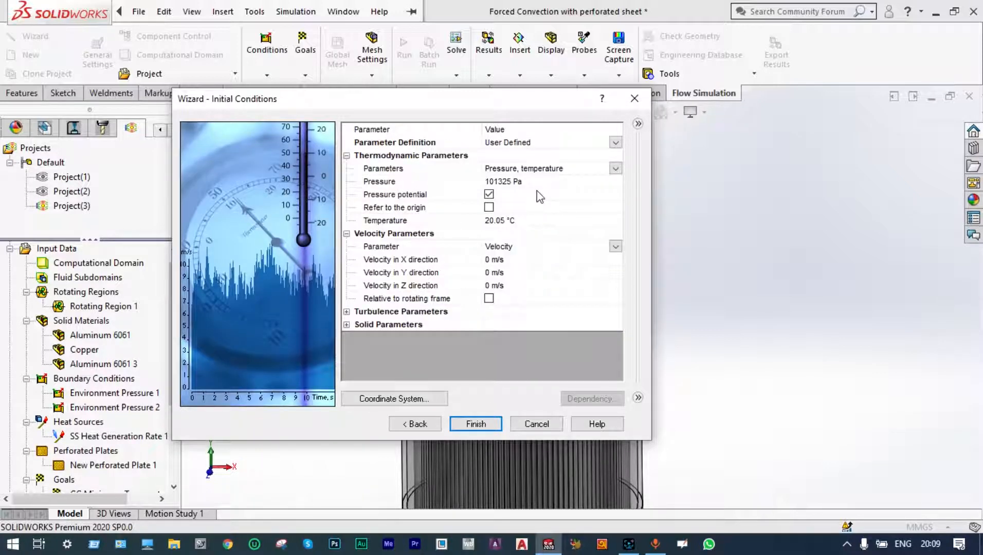
left_click(505, 221)
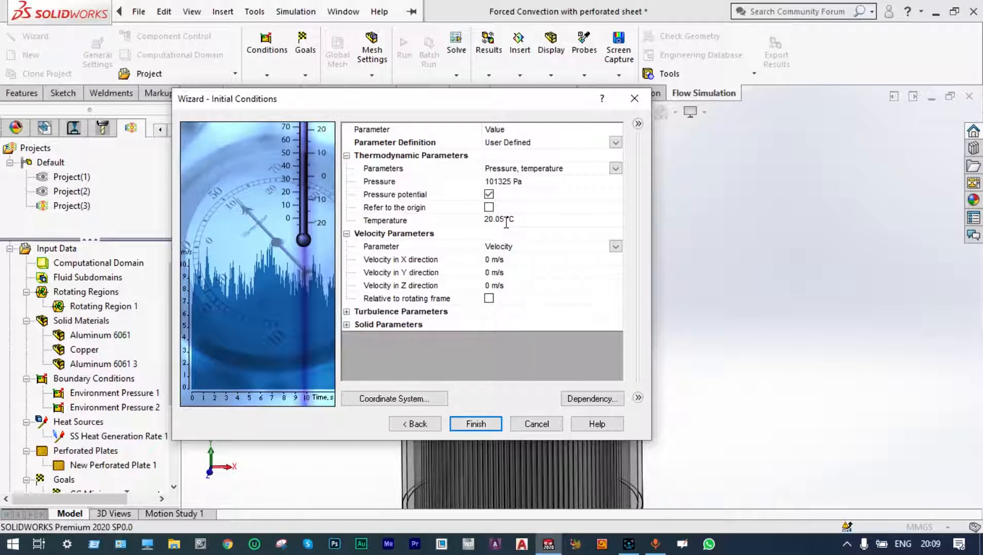
key("BackSpace")
key("BackSpace")
key("BackSpace")
left_click(347, 324)
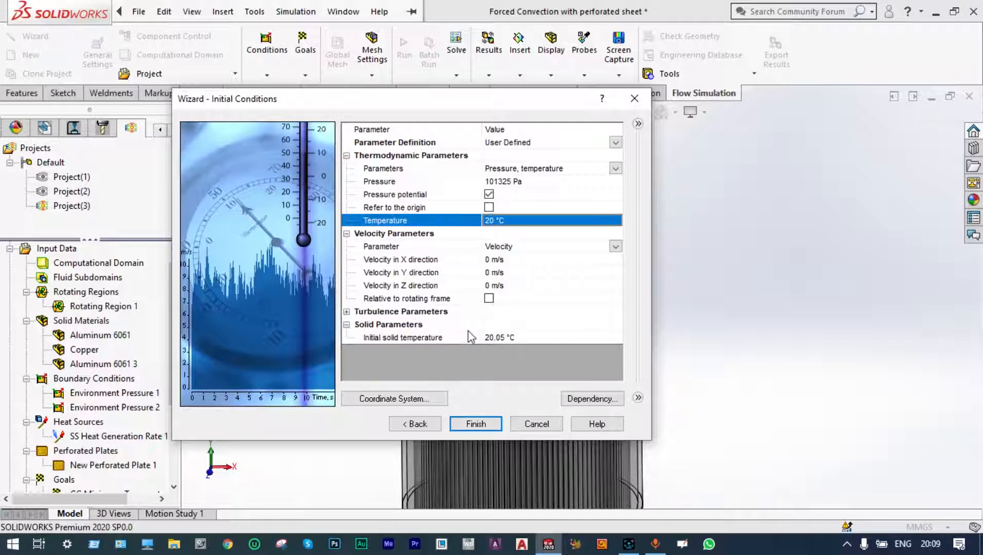
Set the initial solid temperature to 20 °C and finish the wizard.
left_click(505, 336)
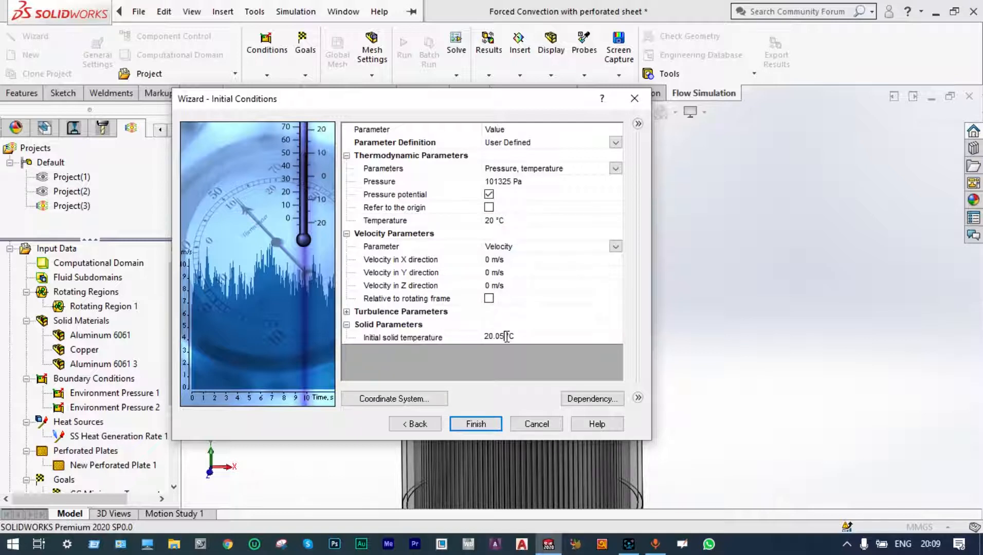
key("BackSpace")
left_click(485, 425)
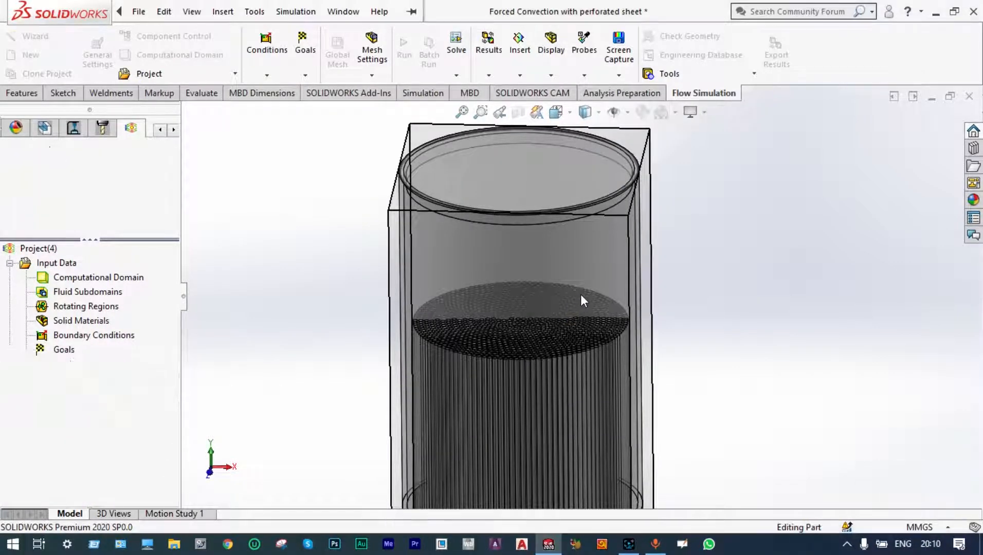
Hide the computational domain box in the model view.
scroll(580, 301, "up", 3)
left_click(85, 278)
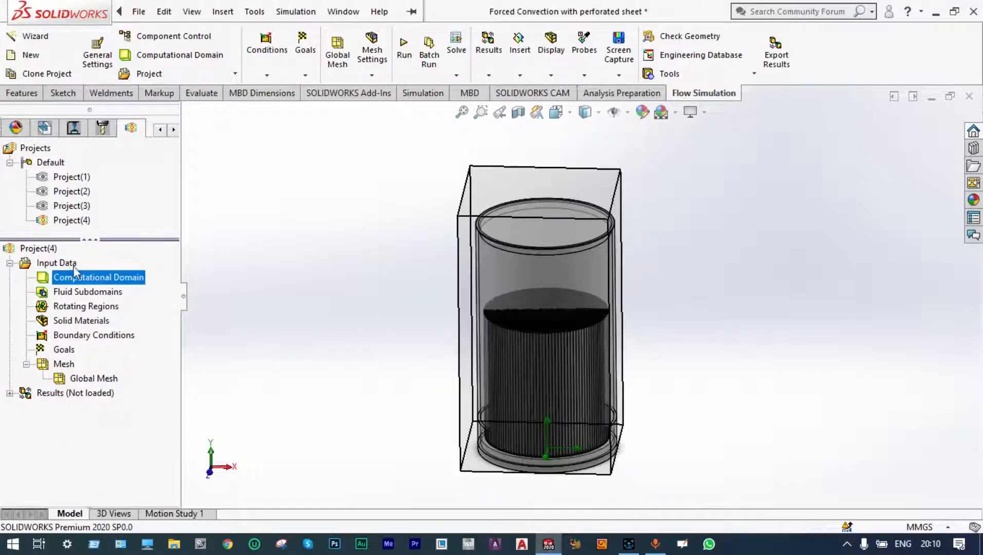
right_click(88, 280)
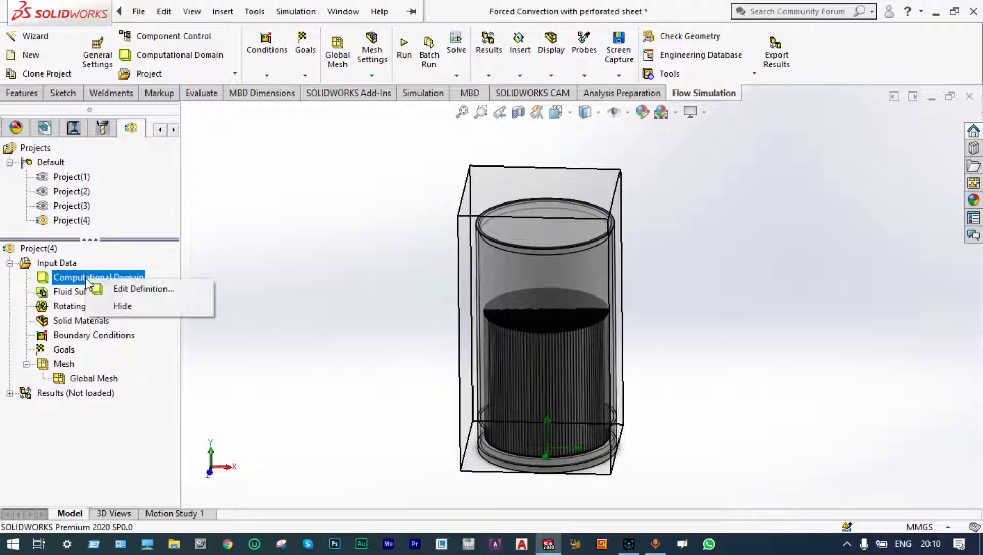
left_click(115, 304)
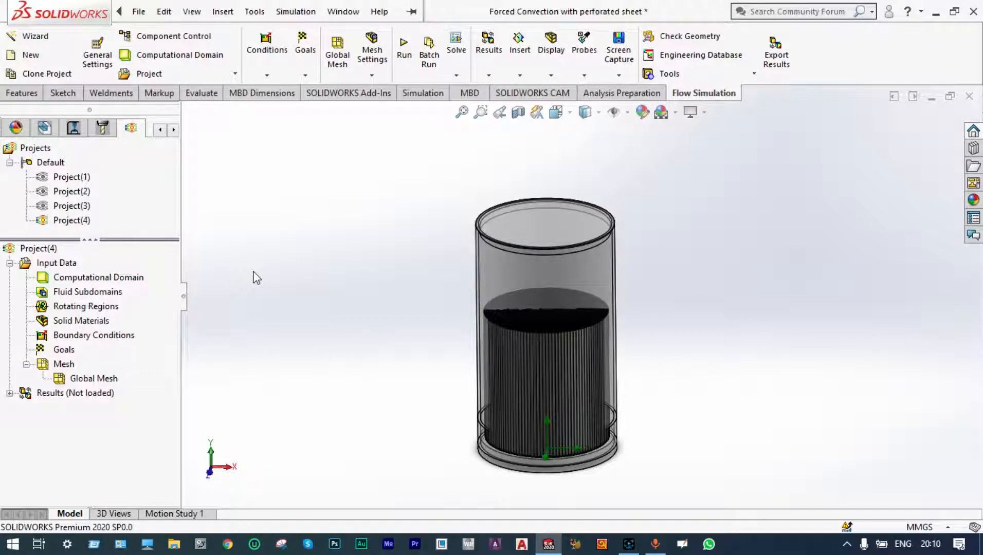
Insert a rotating region on the Fan body with an angular velocity of -10000 RPM.
right_click(106, 307)
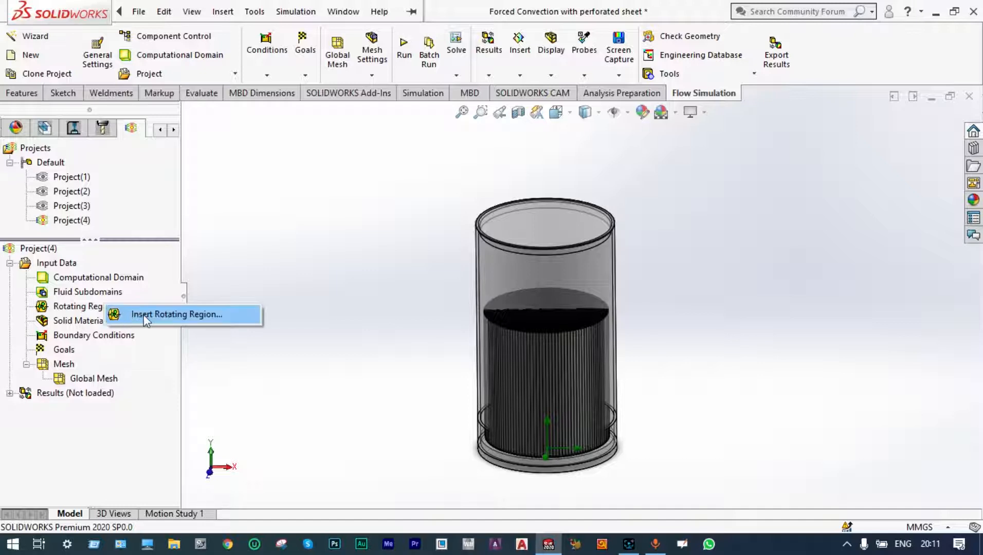
left_click(145, 316)
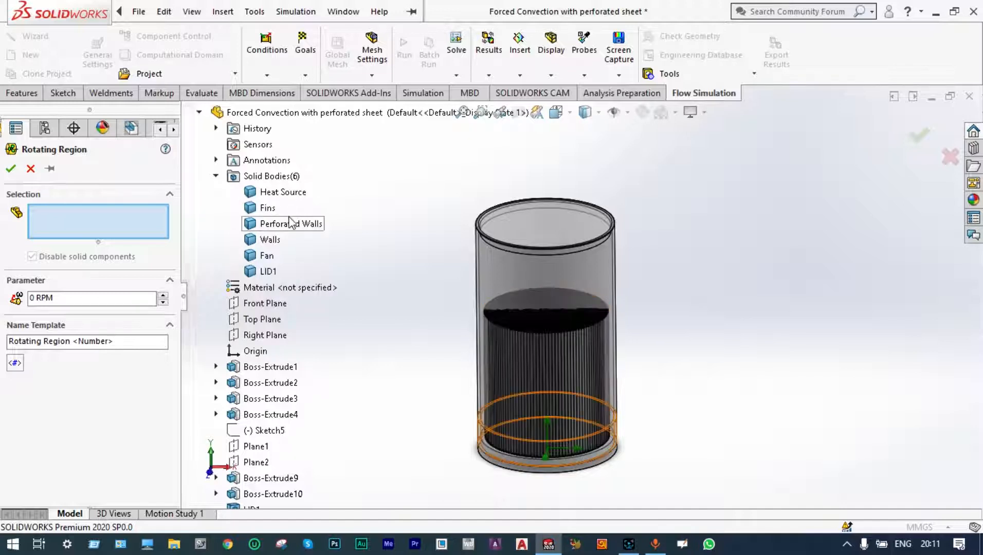
left_click(263, 256)
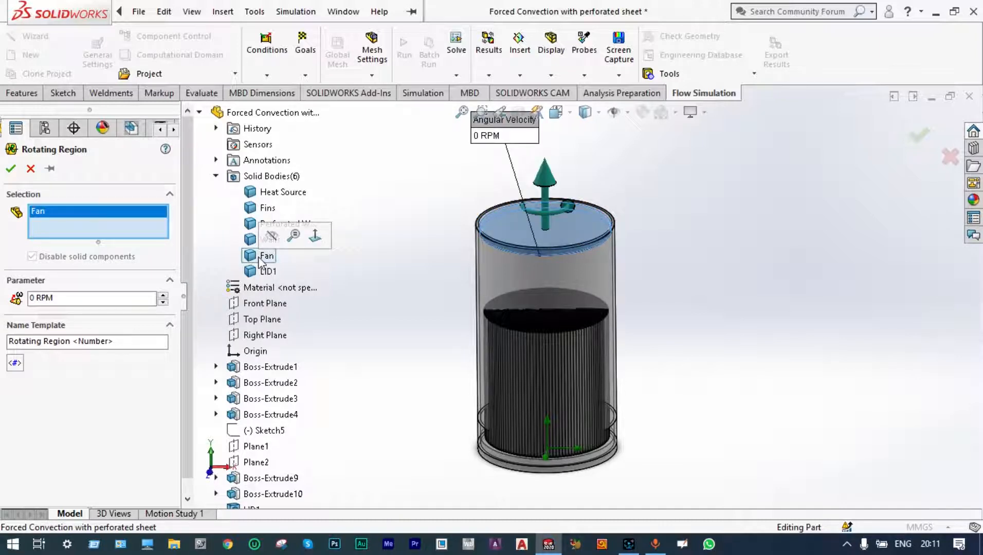
left_click(33, 297)
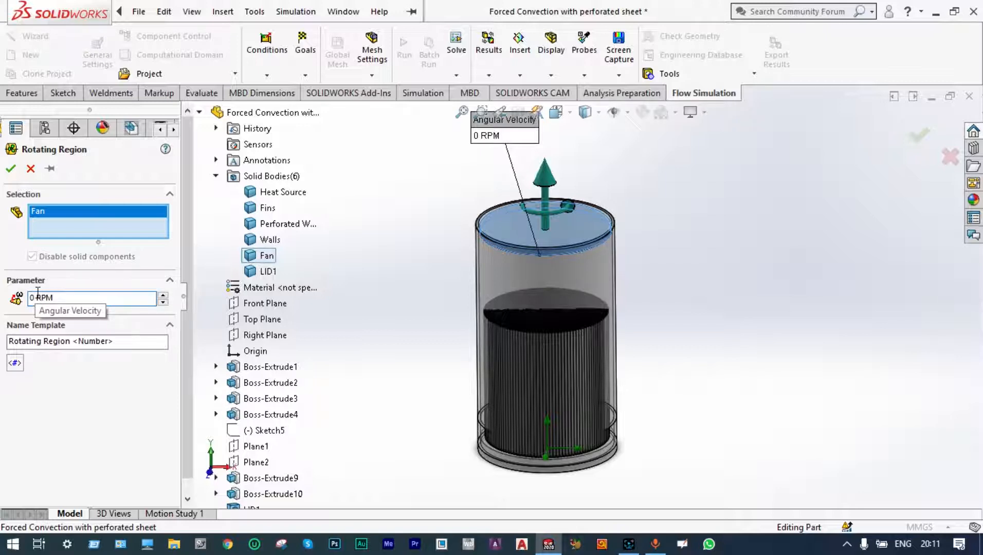
key("BackSpace")
type("-10000")
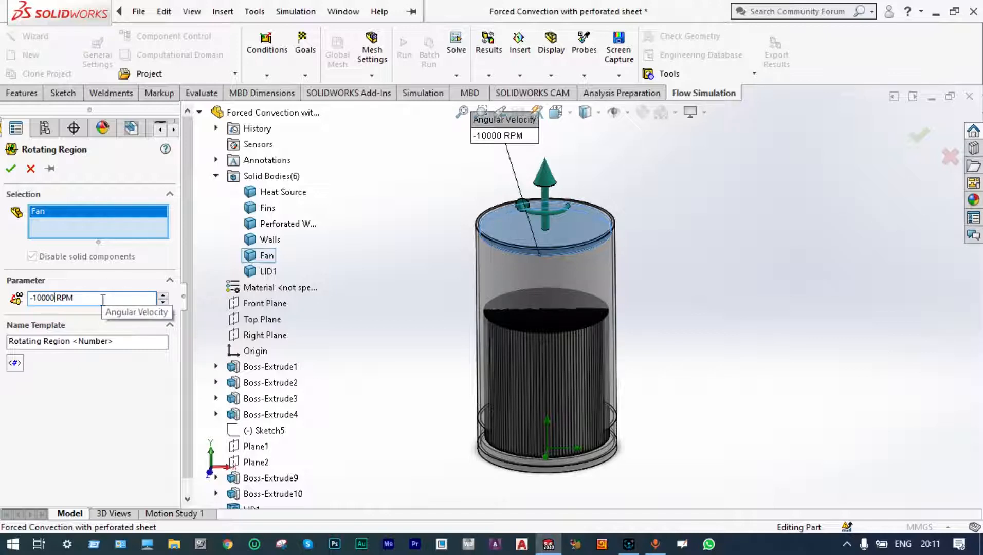
left_click(11, 169)
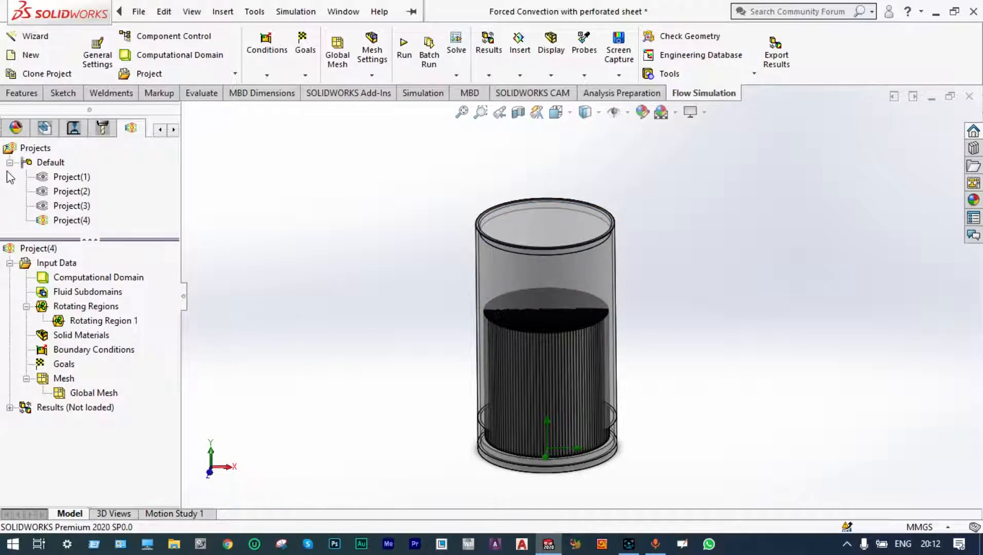
Disable the Fan component in Component Control.
left_click(164, 37)
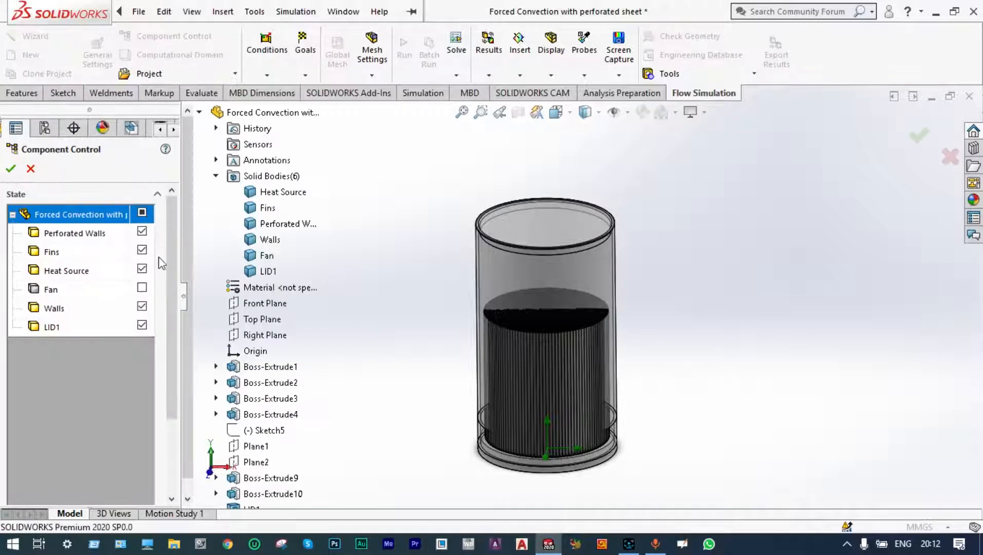
left_click(142, 289)
key("Return")
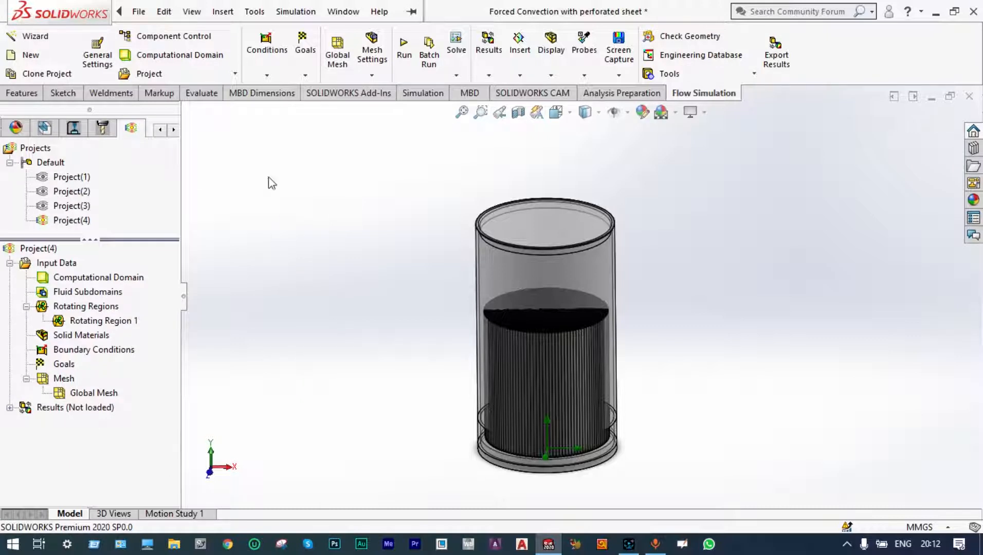
Add a 100 W surface heat source on the Heat Source body.
left_click(268, 77)
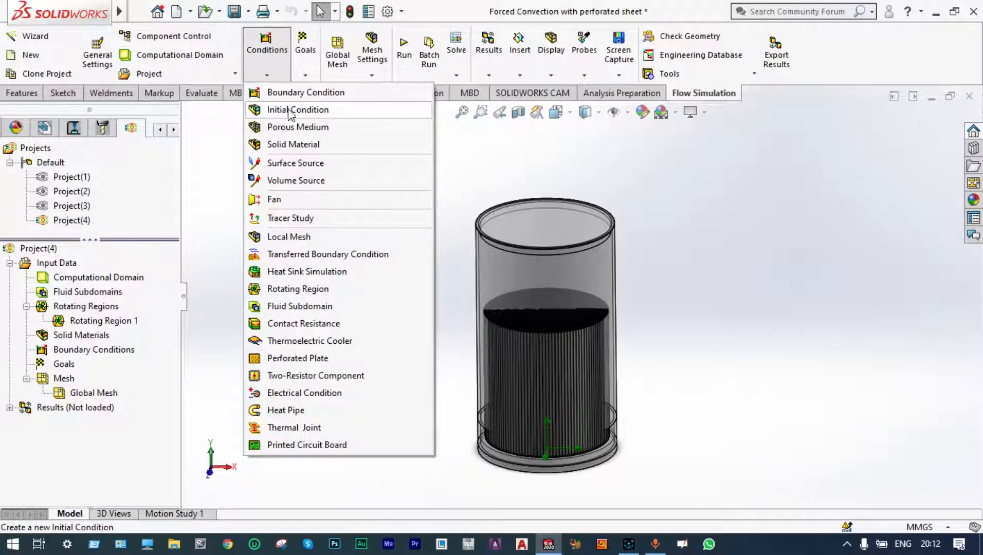
left_click(291, 164)
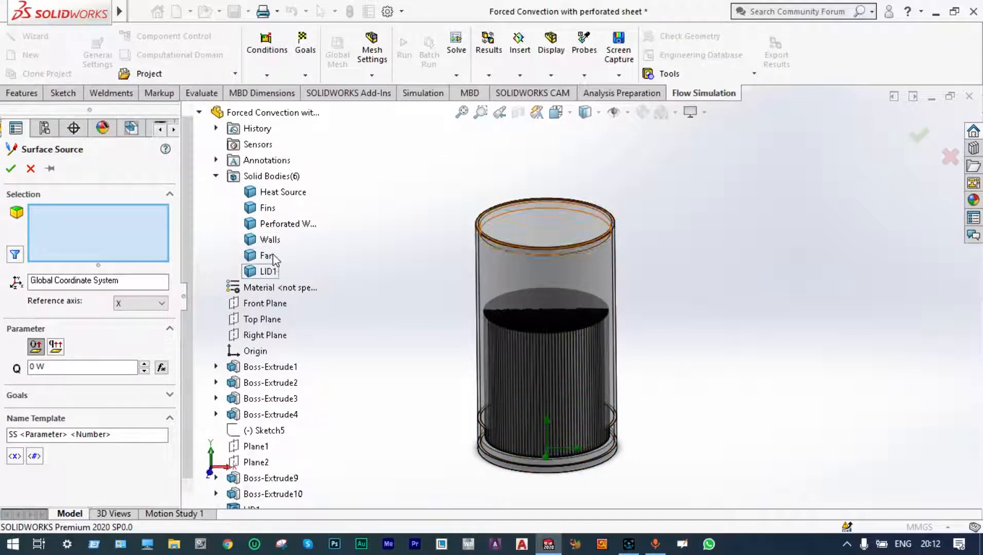
left_click(273, 195)
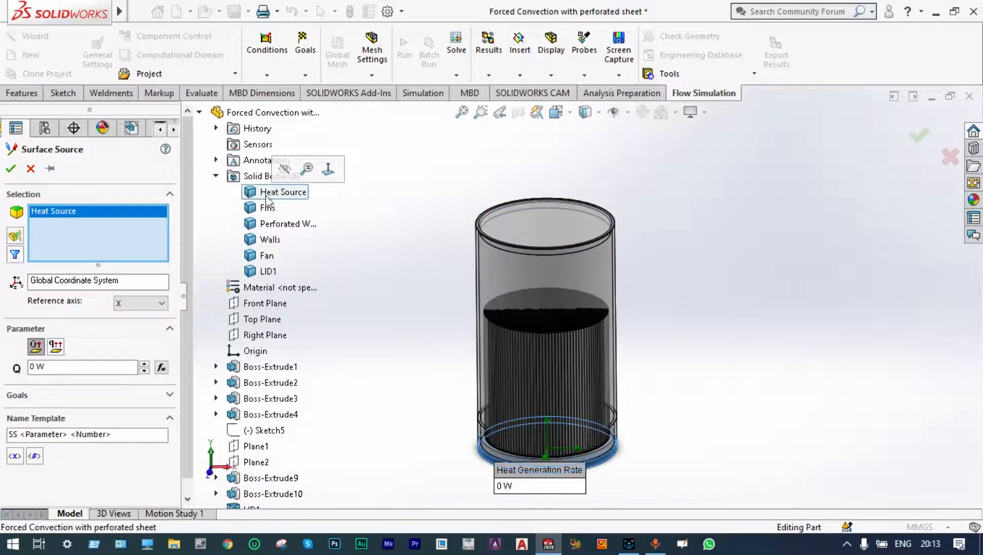
left_click(31, 368)
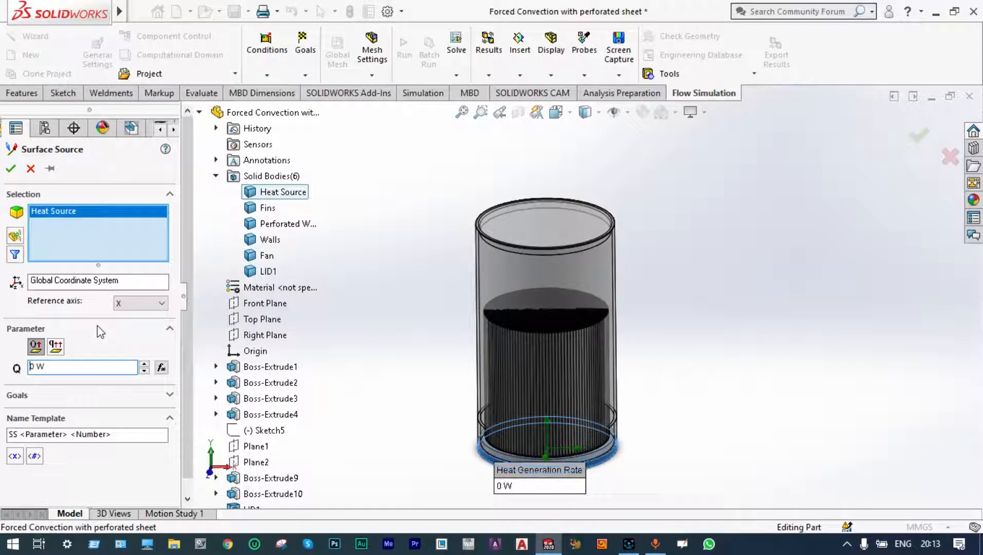
type("100")
left_click(12, 172)
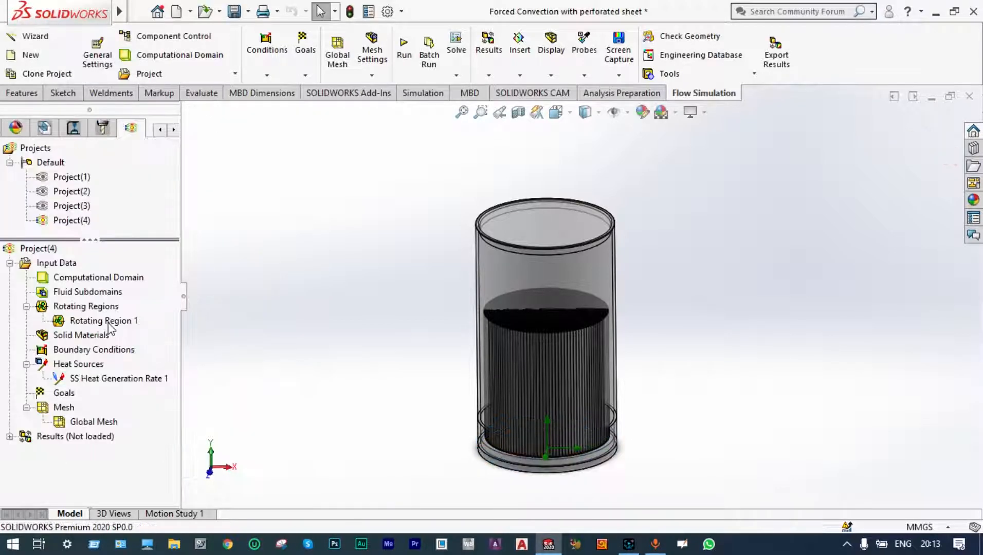
Apply an Environment Pressure boundary condition to the lid's inner face at the top of the cylinder.
right_click(123, 349)
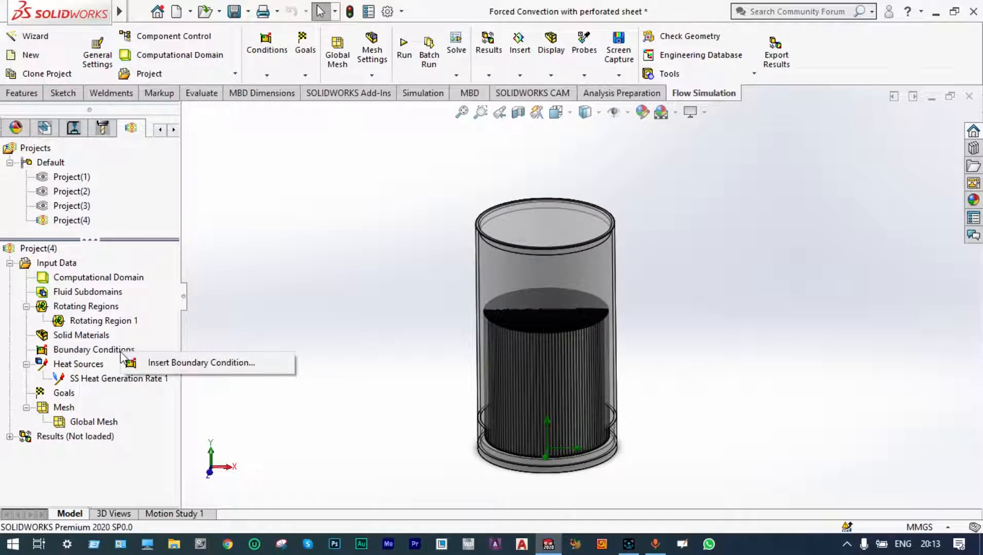
left_click(153, 366)
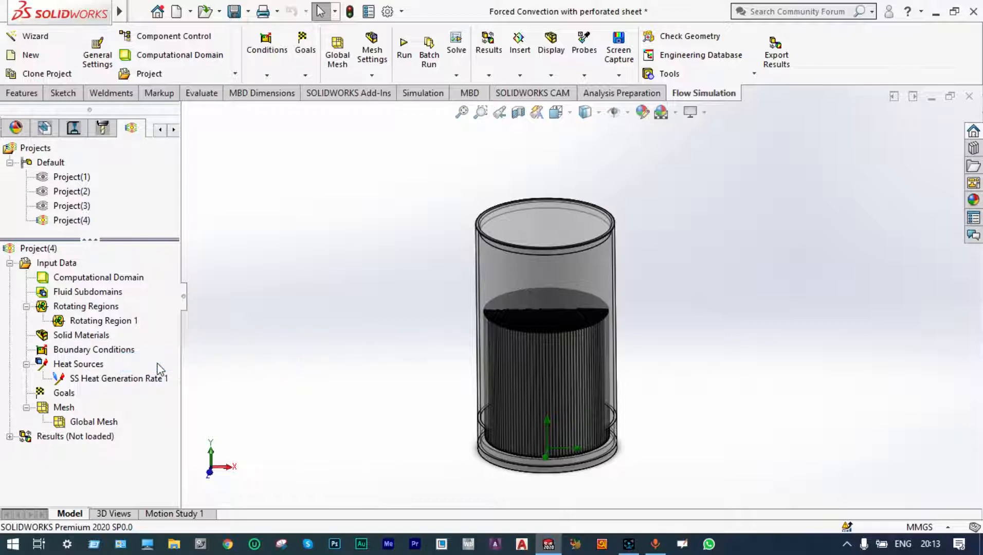
right_click(535, 220)
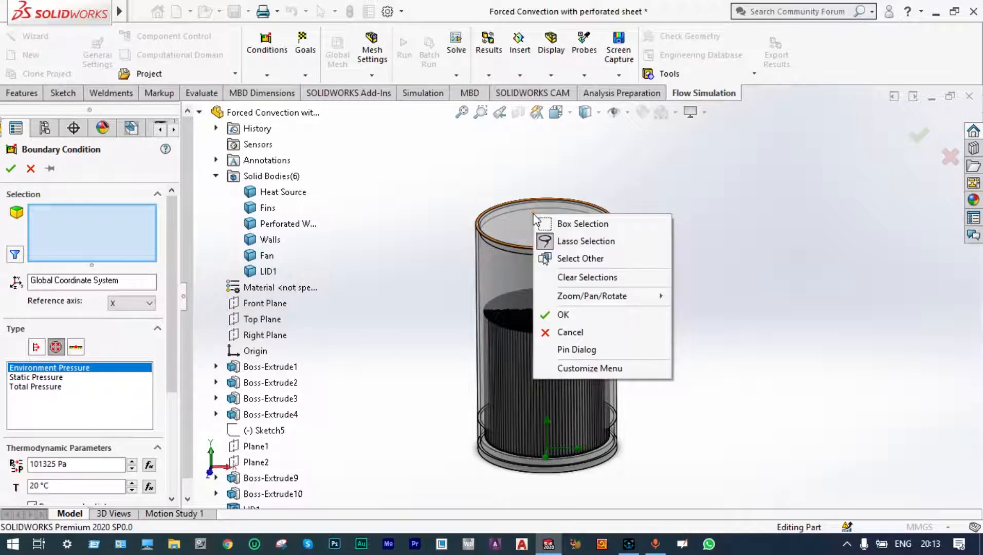
left_click(563, 258)
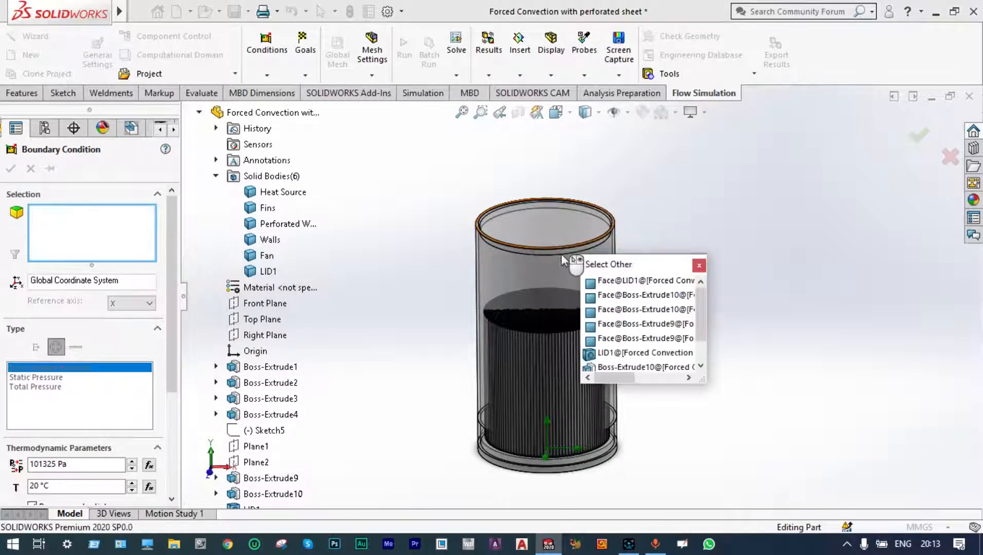
left_click(622, 285)
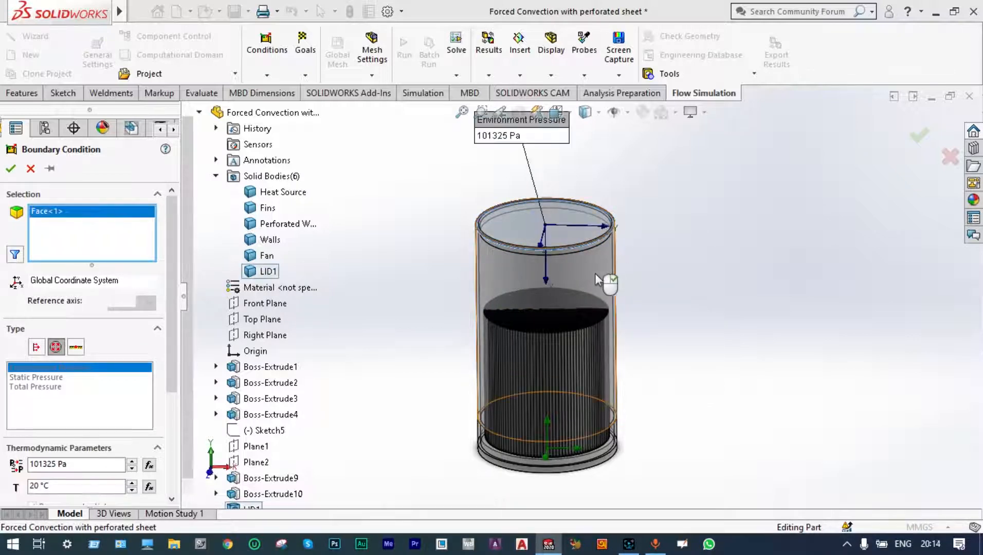
left_click(10, 170)
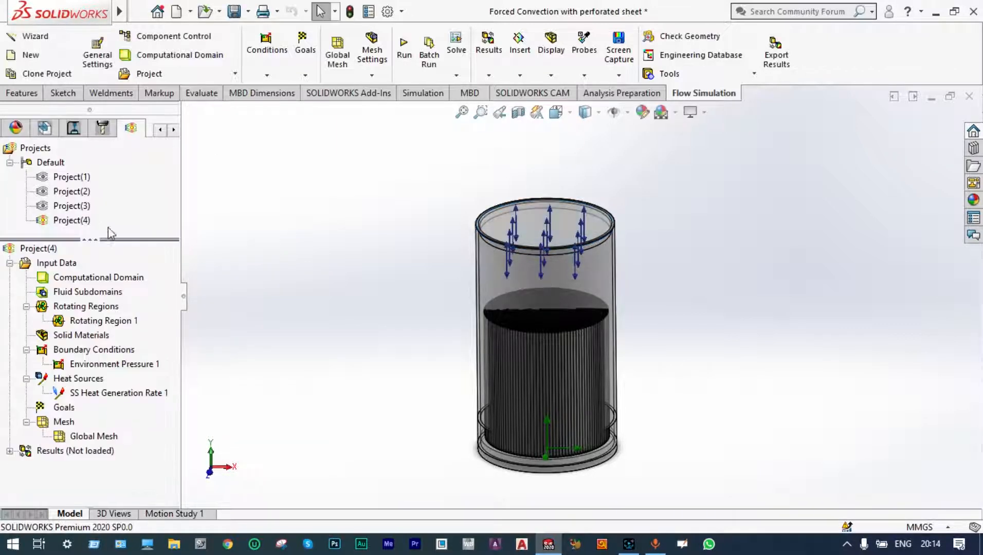
Apply a second Environment Pressure boundary condition to the perforated wall's inner face near the base.
scroll(519, 445, "down", 2)
scroll(520, 445, "down", 4)
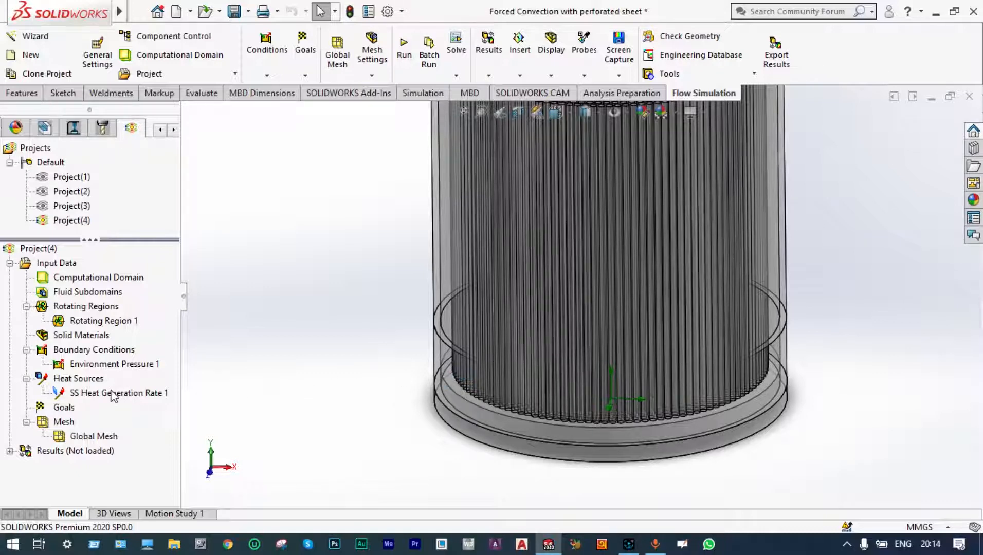
right_click(98, 350)
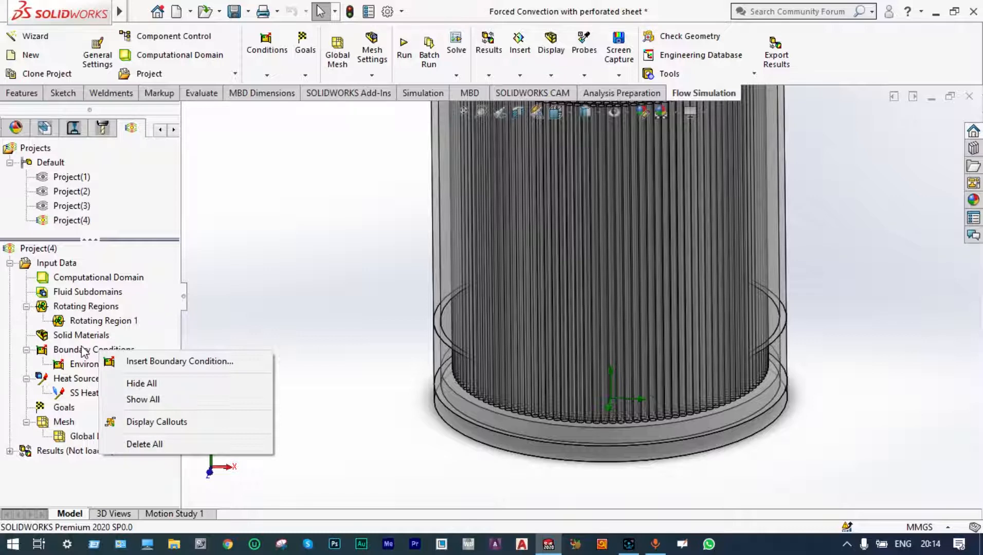
left_click(146, 362)
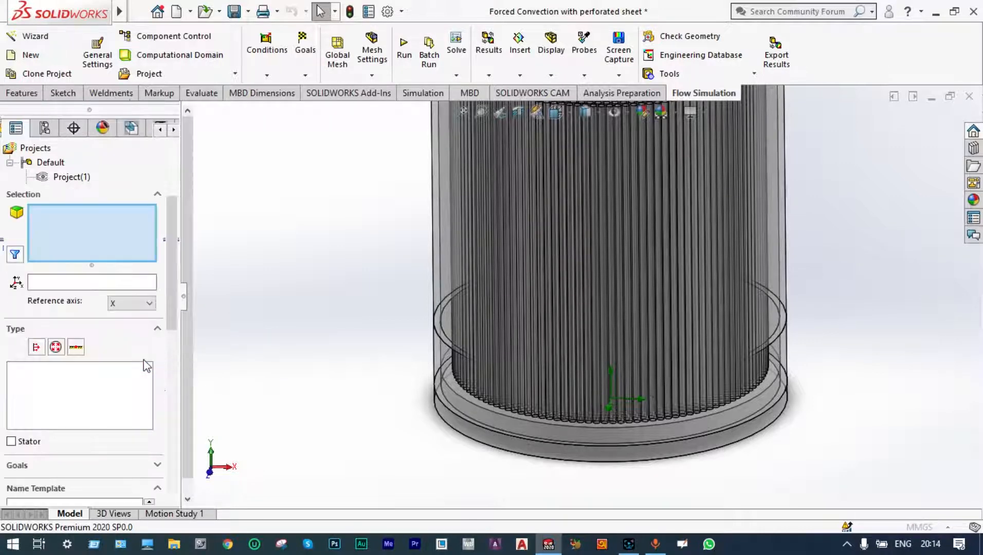
left_click(55, 347)
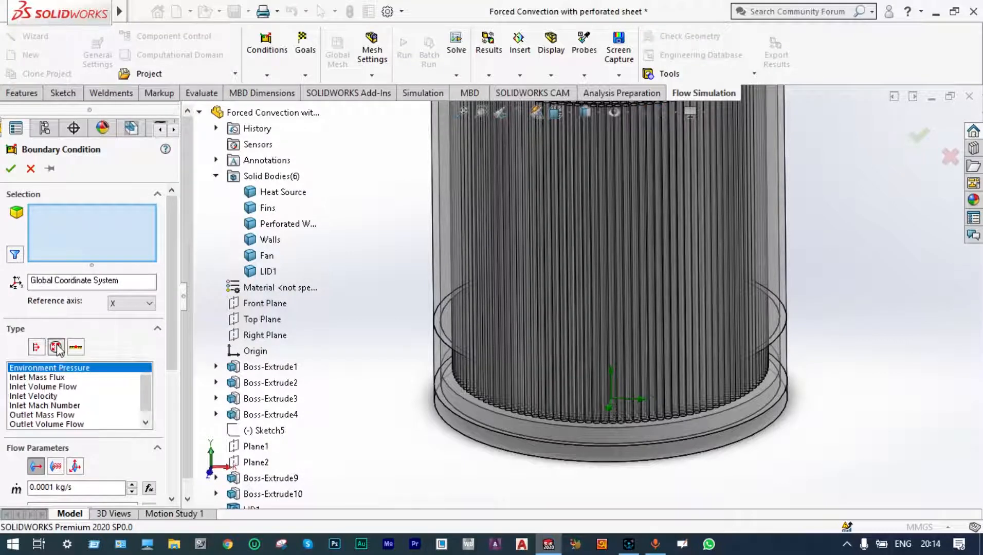
right_click(477, 377)
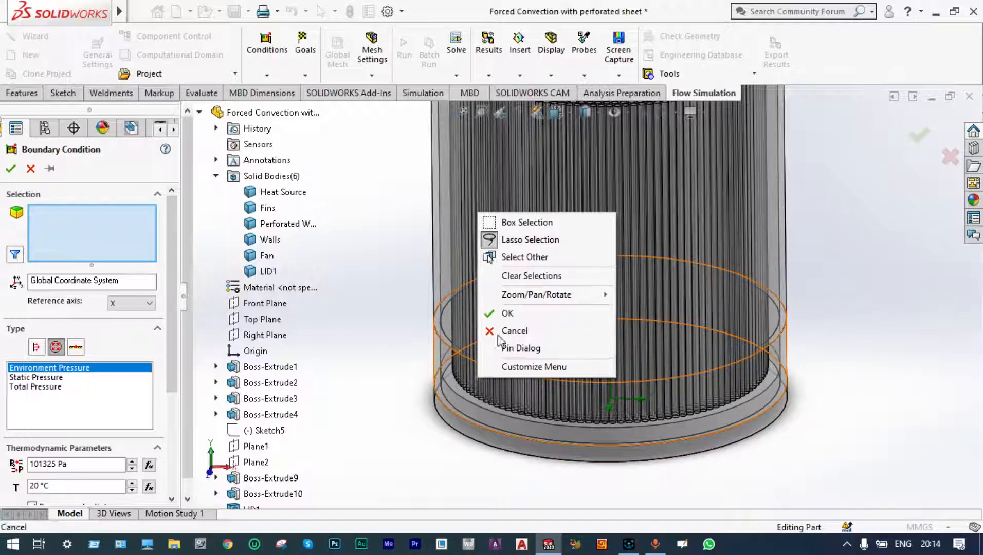
left_click(531, 257)
left_click(592, 278)
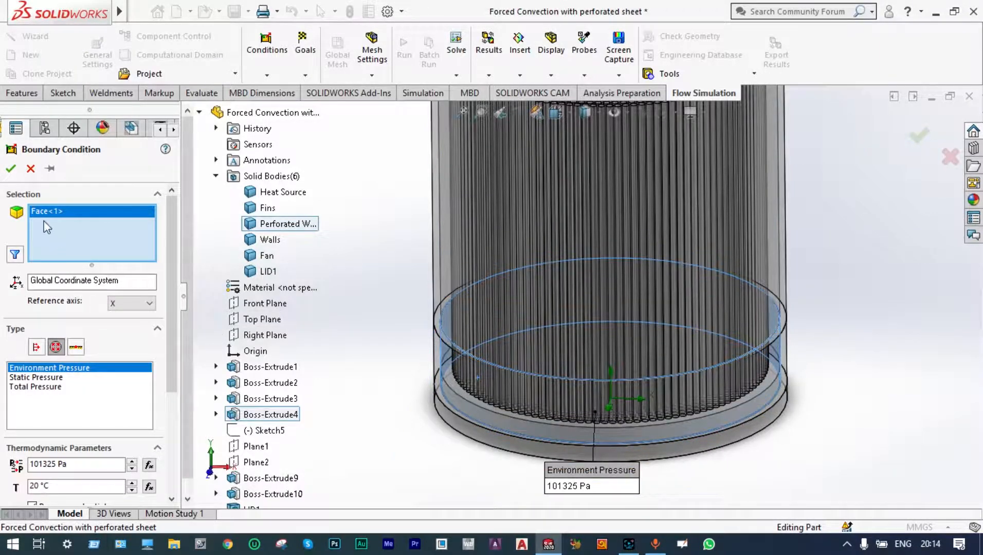
left_click(14, 172)
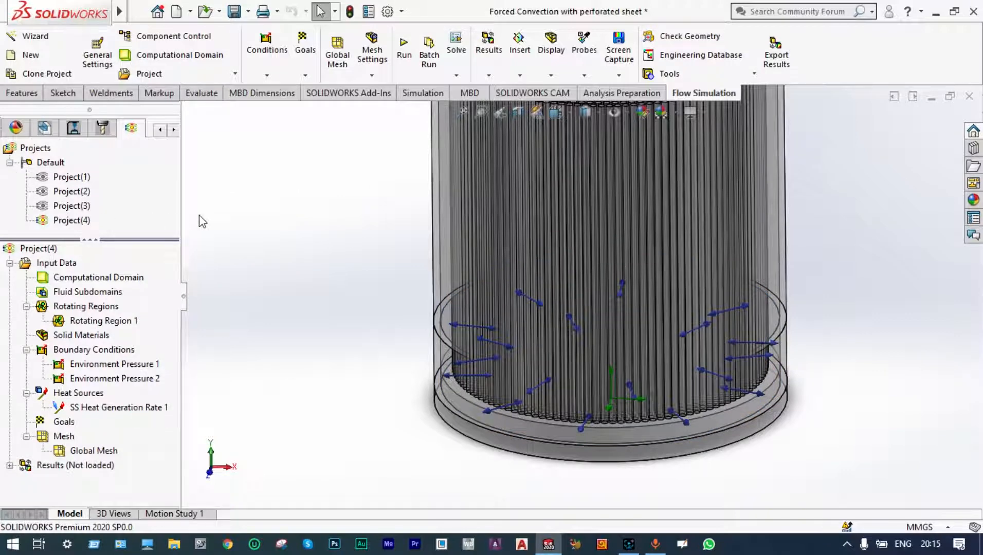
Add a perforated plate condition on the Perforated Walls body using the user-defined New Perforated Plate from the Engineering Database.
left_click(266, 76)
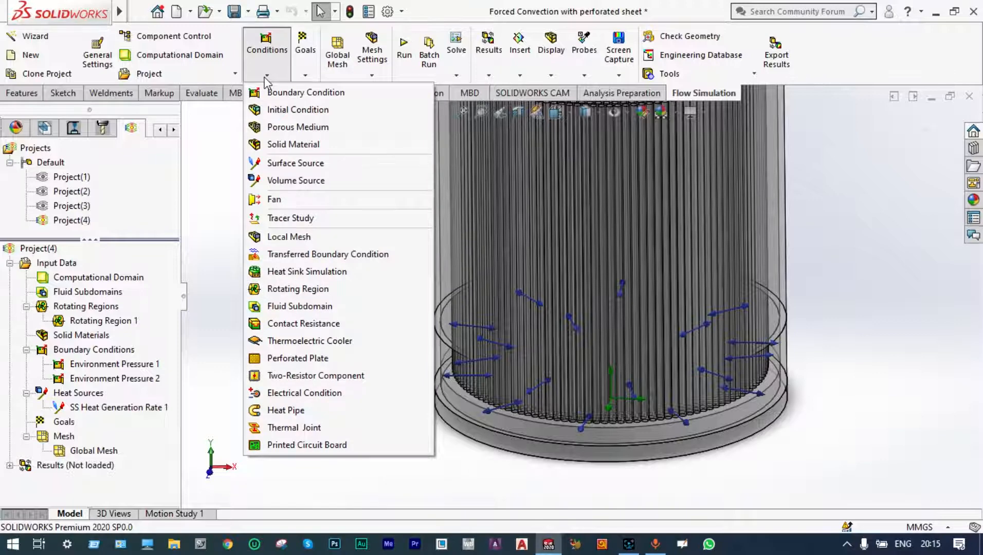
left_click(298, 358)
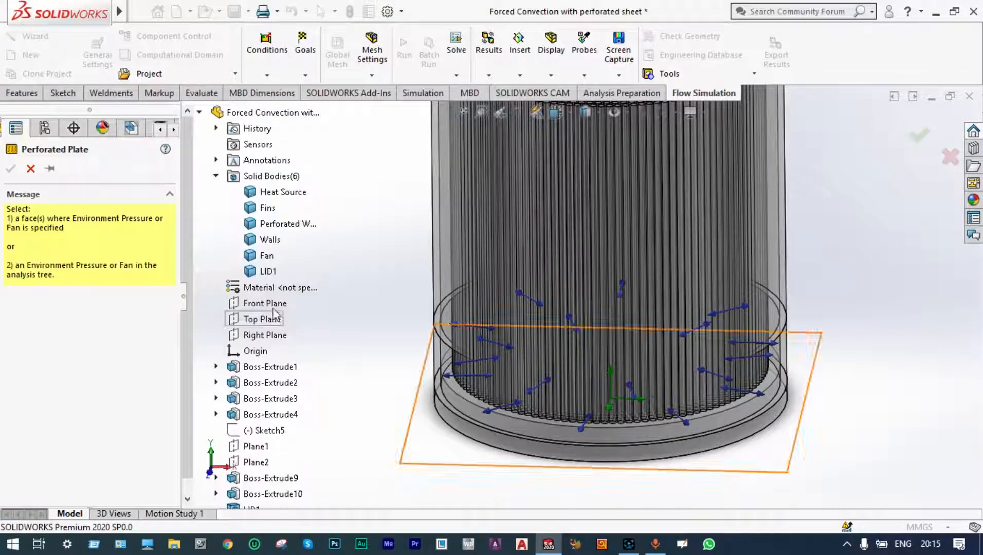
left_click(275, 225)
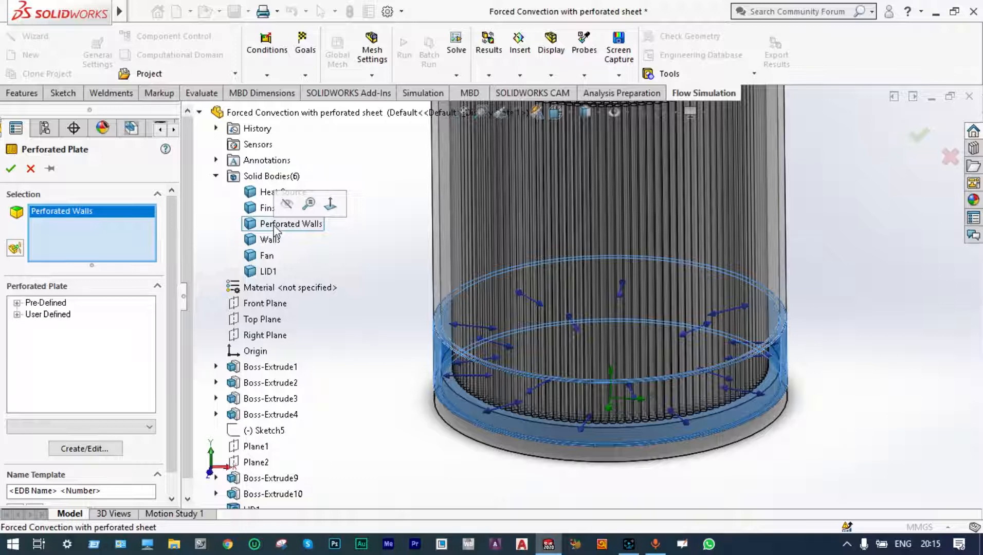
left_click(17, 315)
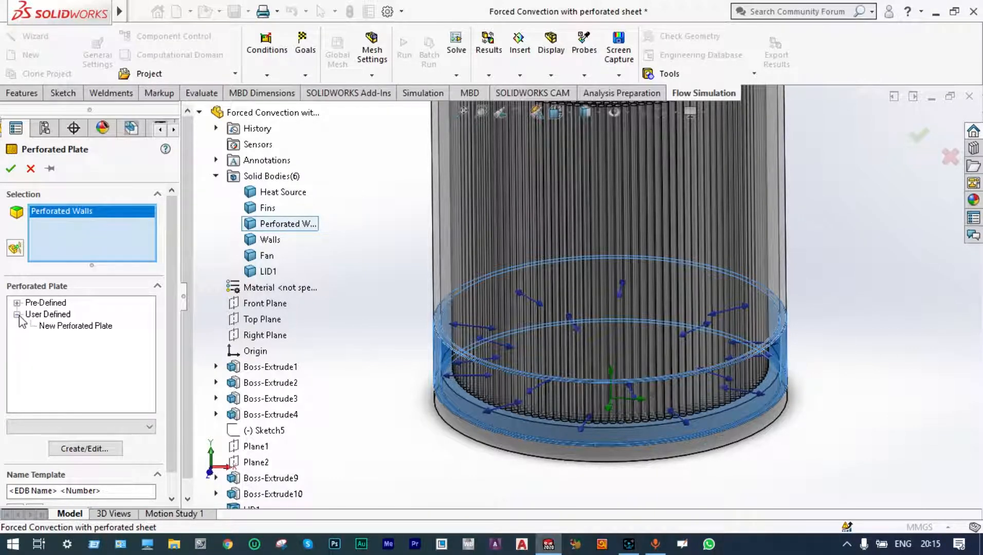
left_click(54, 328)
double_click(55, 331)
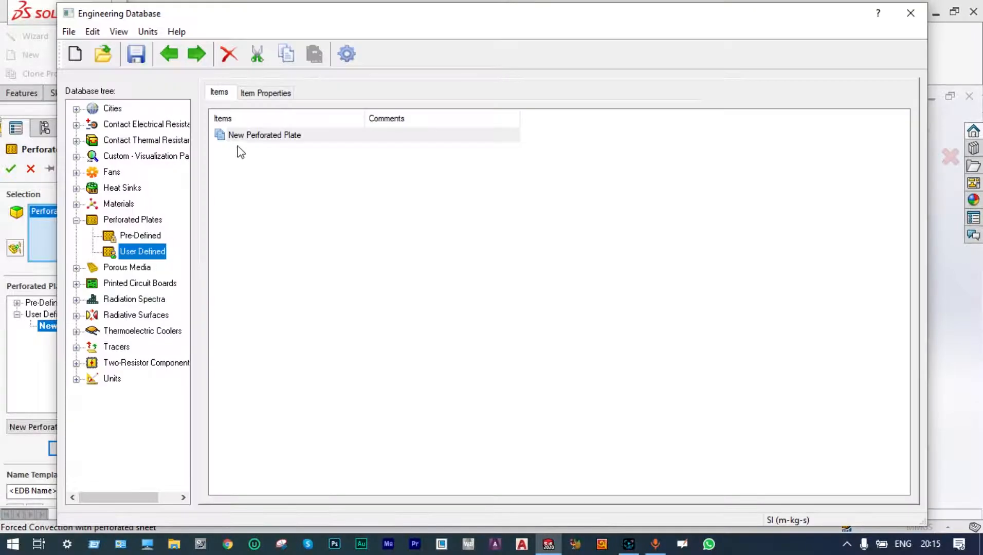
double_click(242, 136)
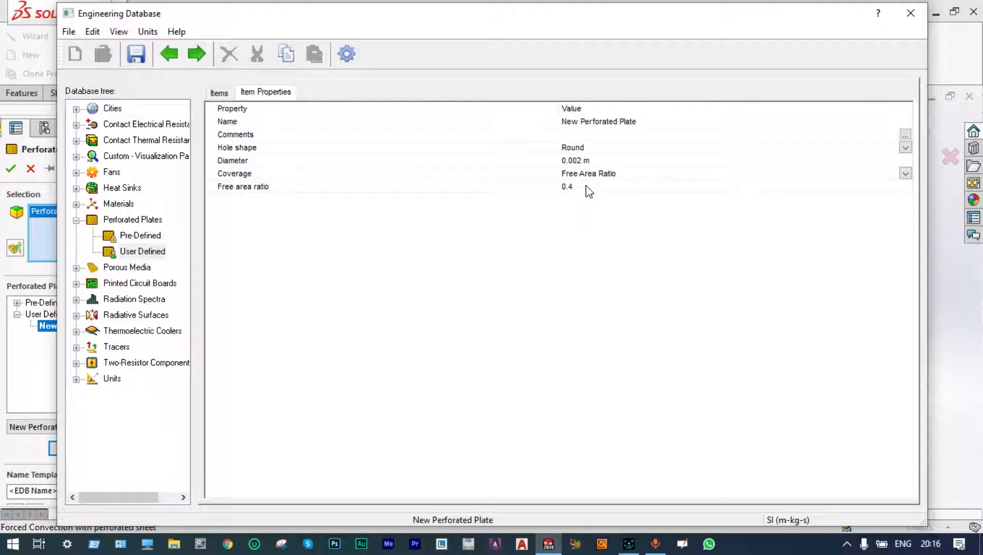
left_click(909, 15)
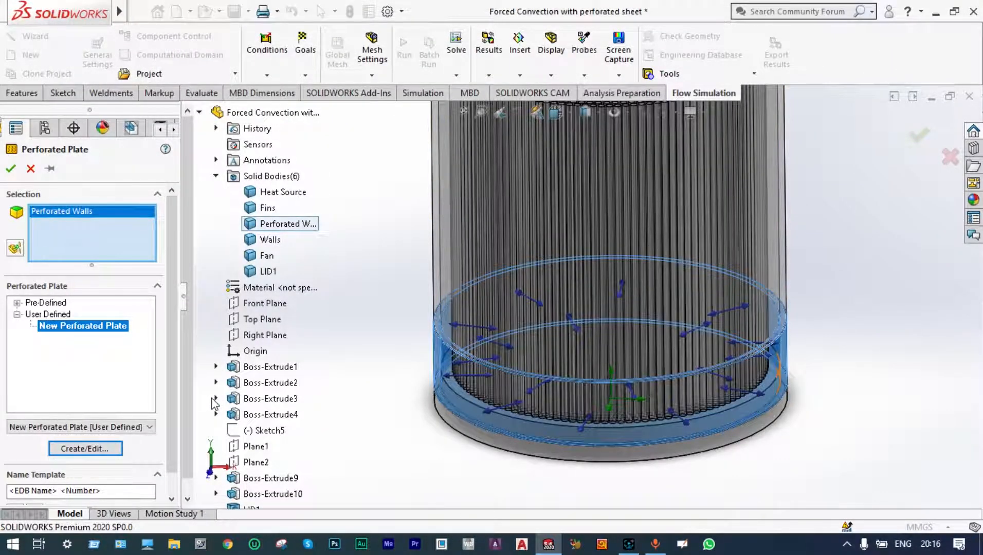
left_click(13, 171)
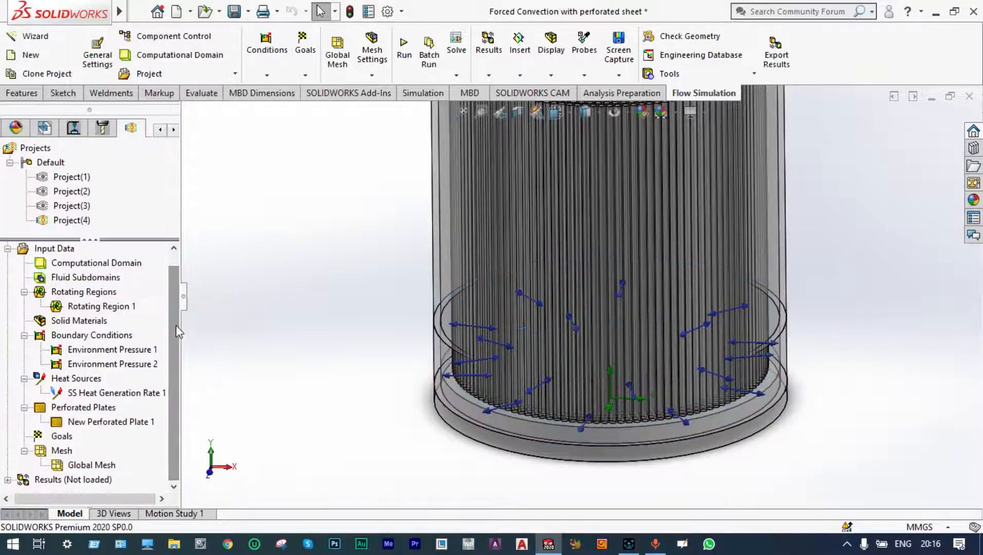
Insert global goals for minimum, average and maximum Temperature (Fluid) and Total Temperature.
right_click(70, 441)
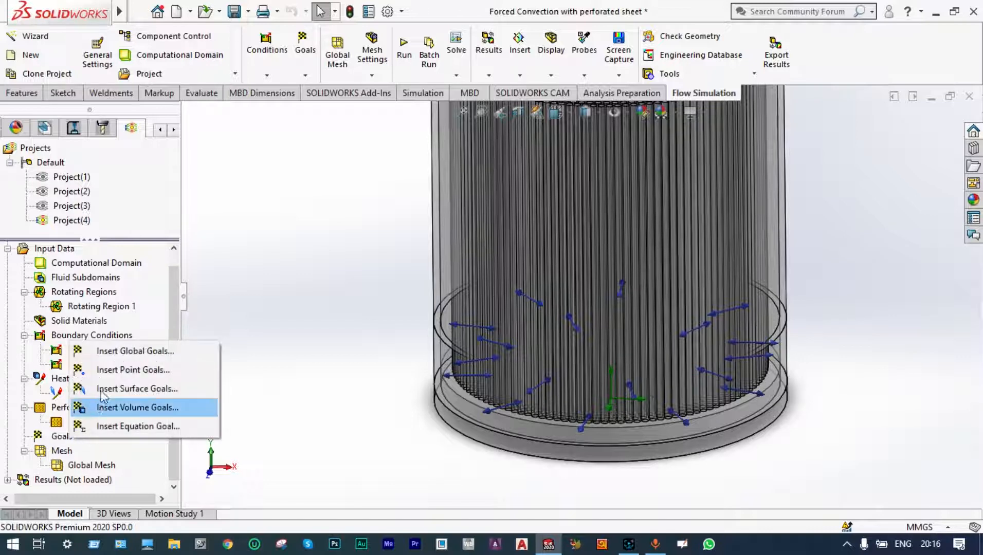
left_click(135, 355)
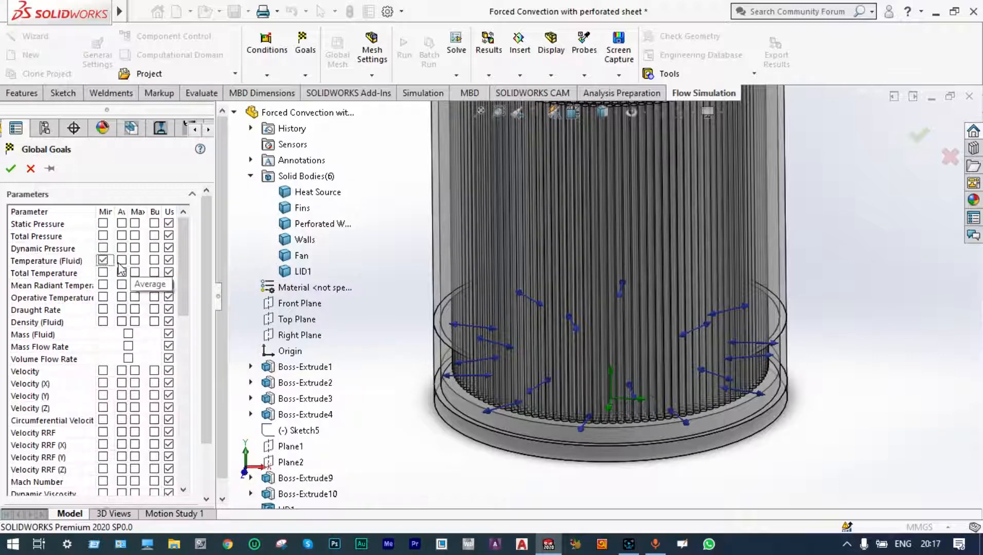
left_click(123, 260)
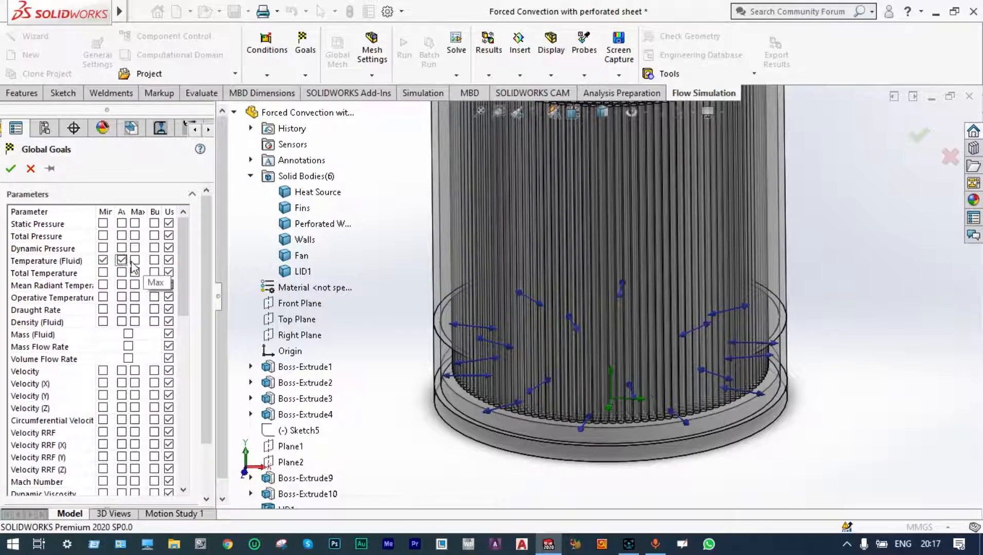
left_click(135, 260)
left_click(103, 273)
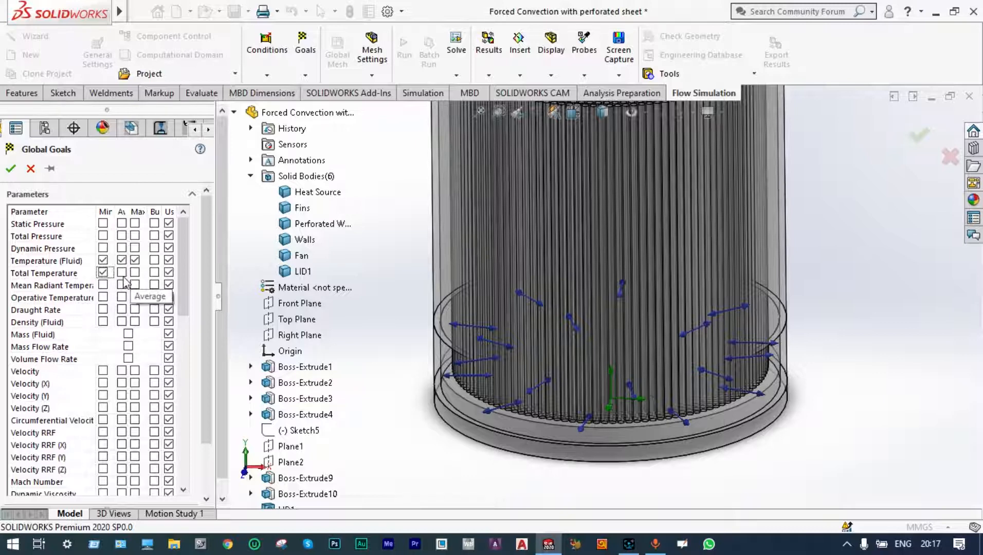
left_click(122, 273)
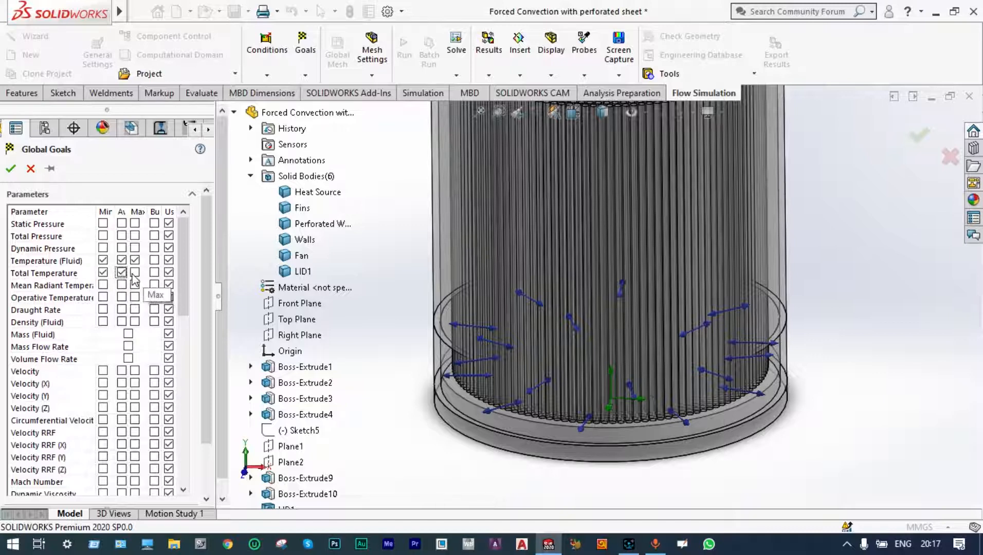
left_click(135, 273)
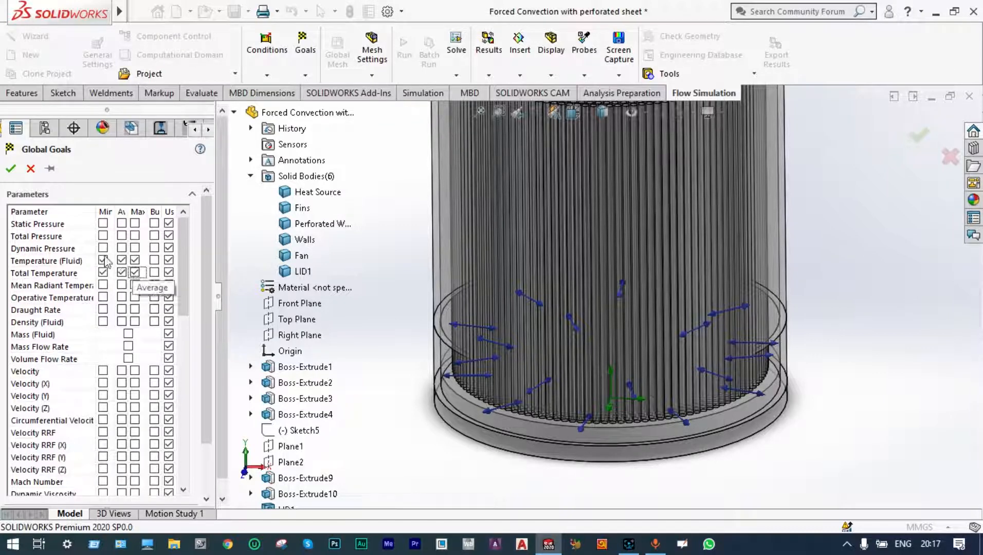
left_click(10, 168)
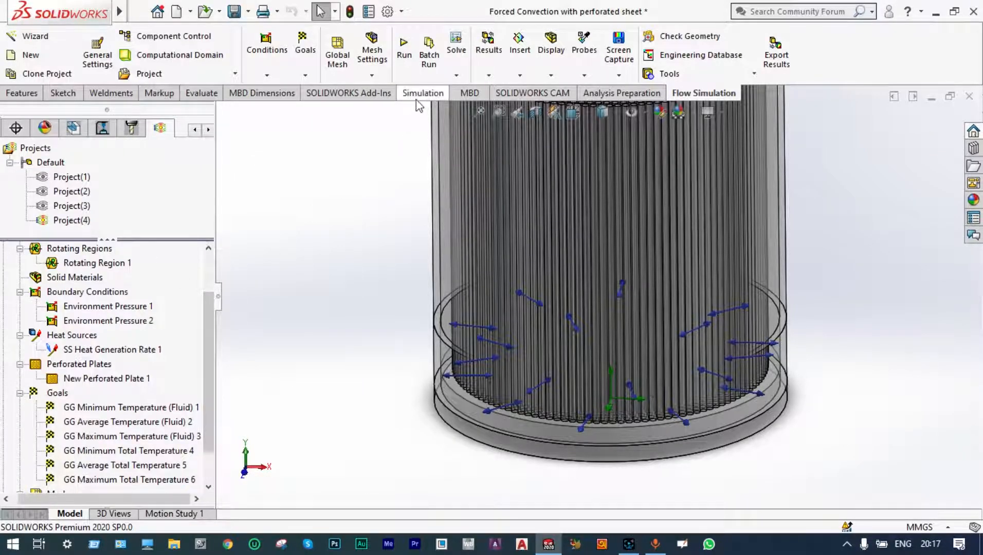
Run a new calculation of the project with mesh and solve enabled.
left_click(404, 49)
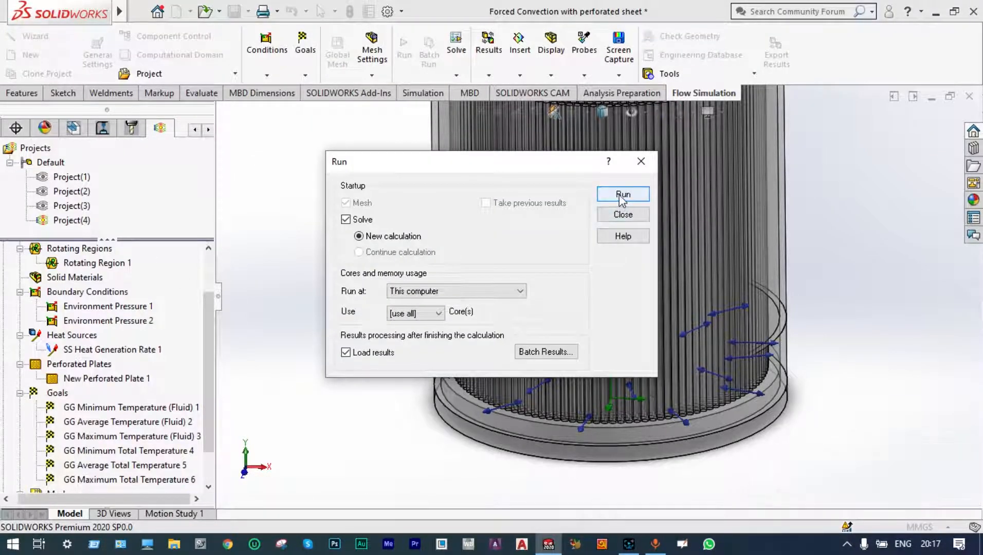
left_click(622, 194)
left_click(736, 544)
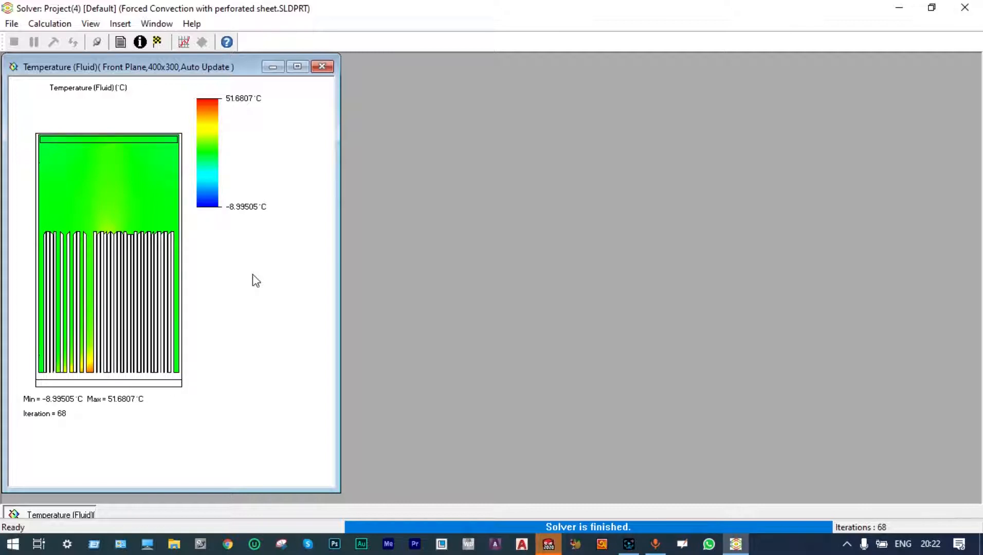
Create a goal plot of all six global goals in the solver, then close the solver window.
left_click(322, 68)
left_click(184, 42)
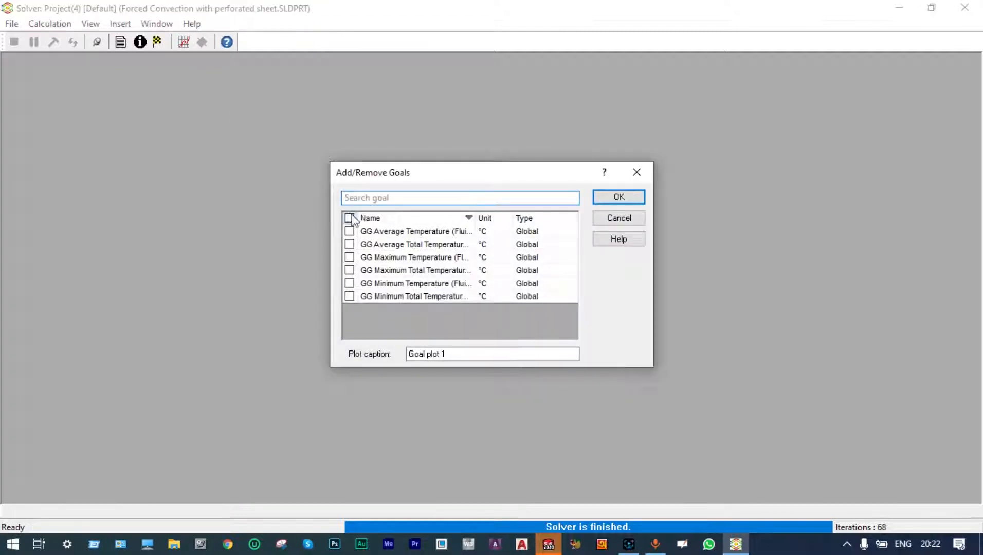
left_click(349, 218)
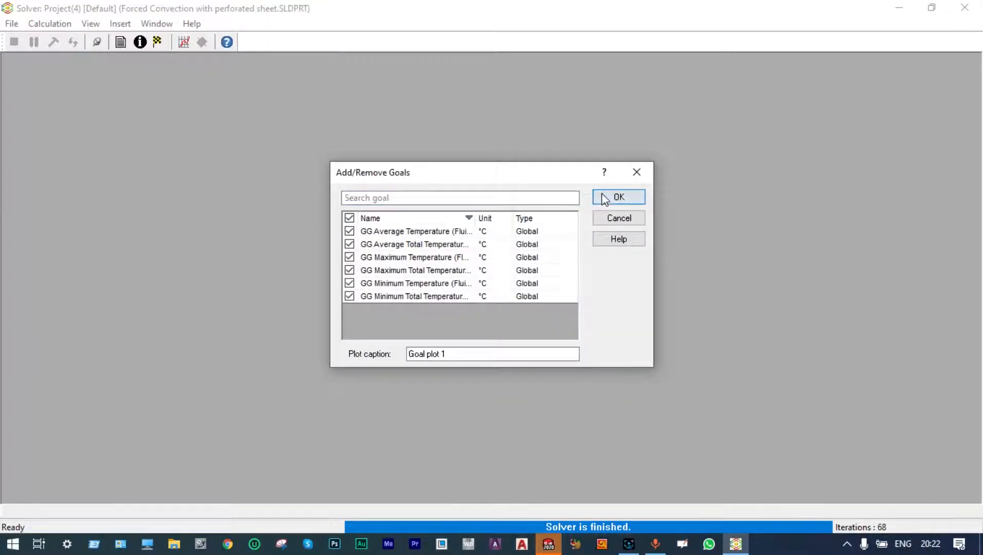
left_click(602, 195)
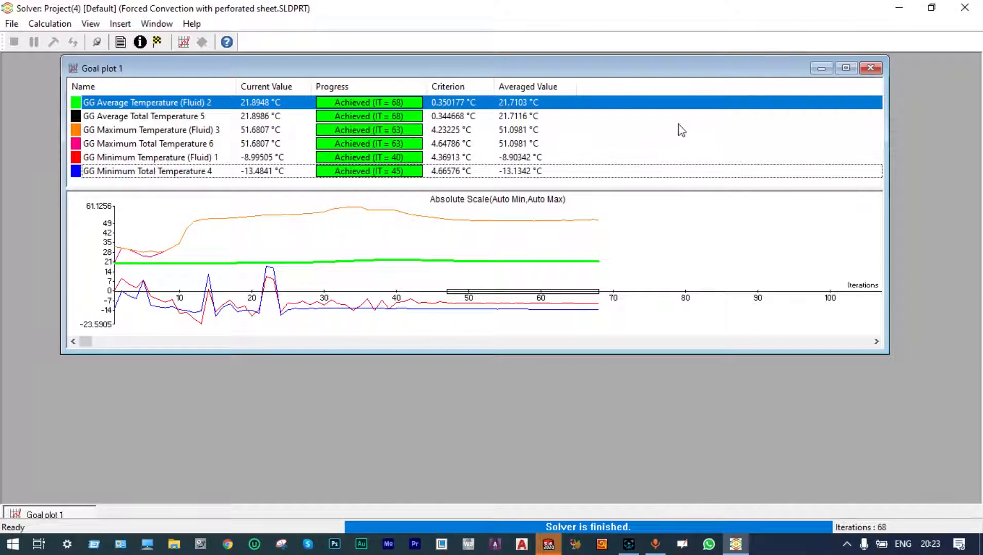
left_click(870, 69)
left_click(968, 11)
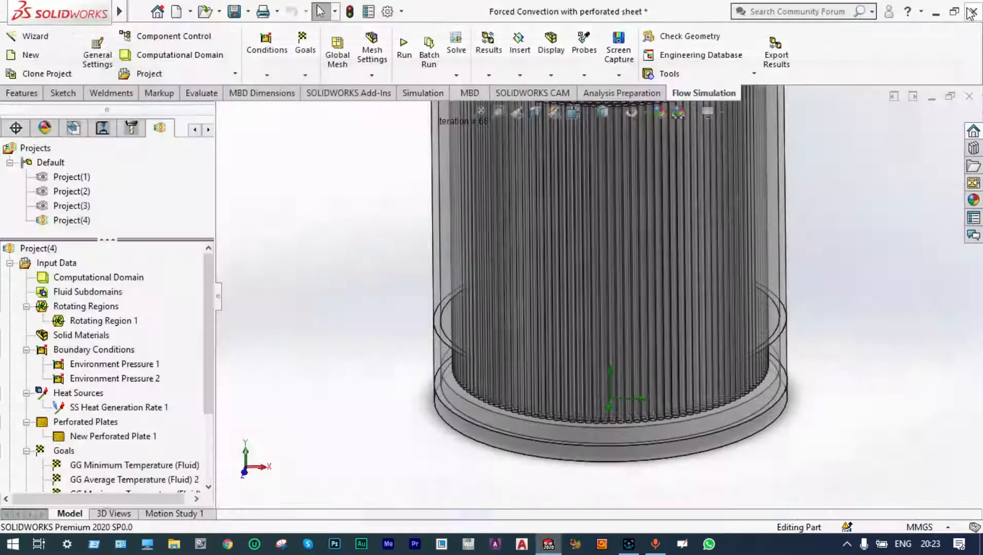
Insert a cut plot on the Front Plane showing Temperature (Fluid) contours.
scroll(205, 409, "down", 3)
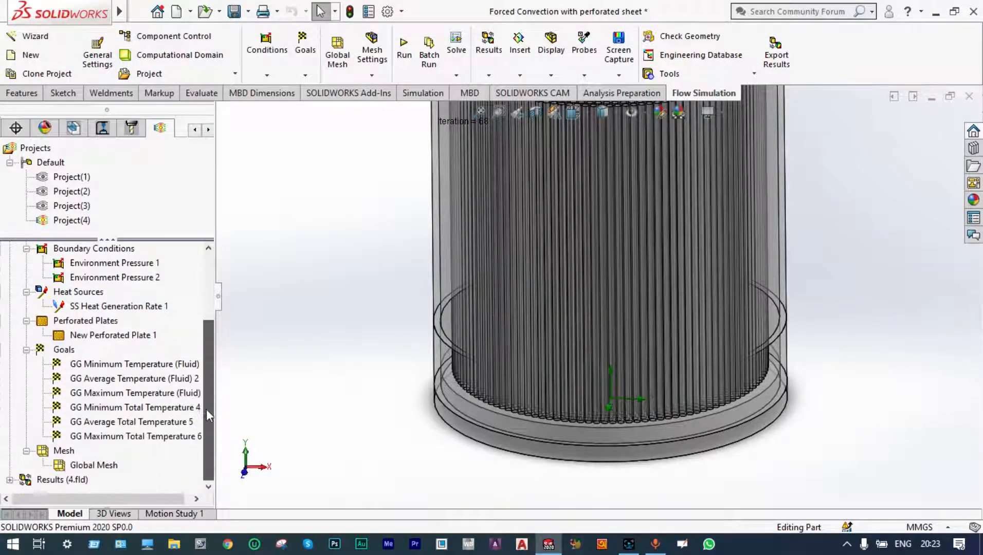
left_click(9, 479)
right_click(71, 293)
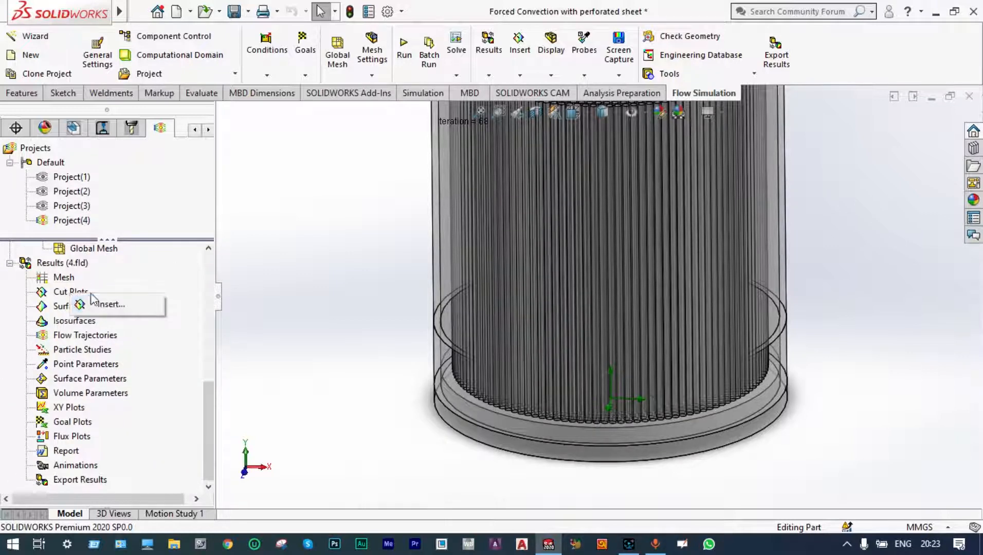
left_click(104, 305)
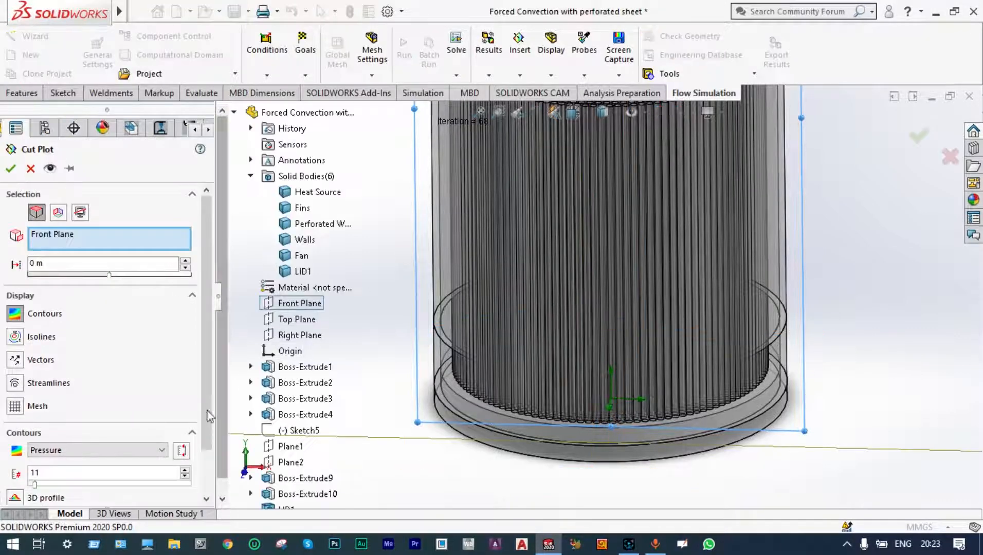
left_click(161, 450)
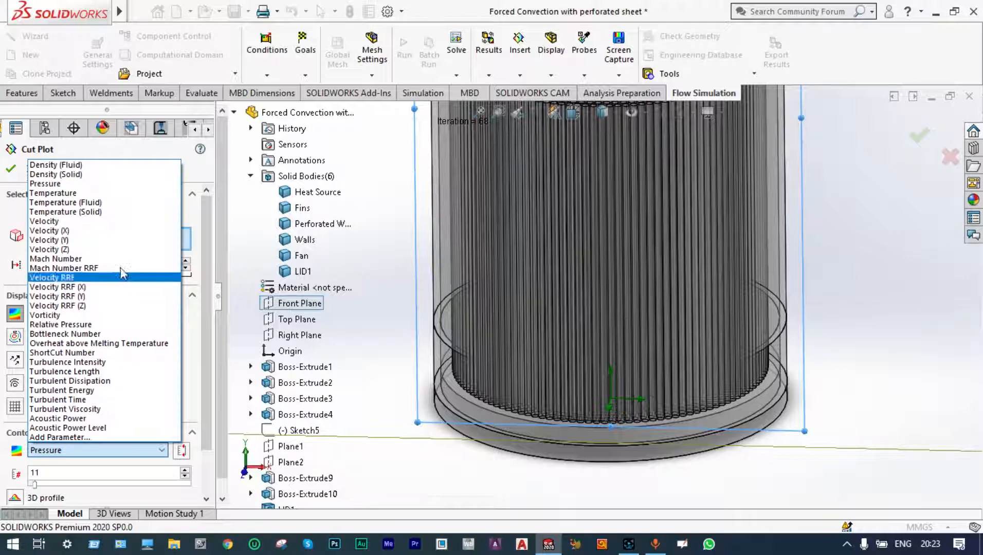
left_click(104, 203)
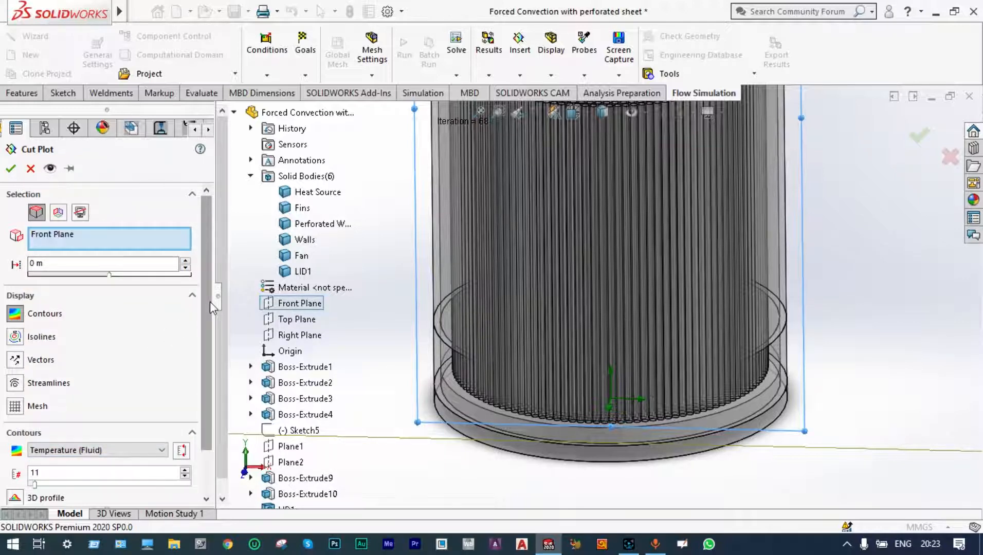
left_click(11, 170)
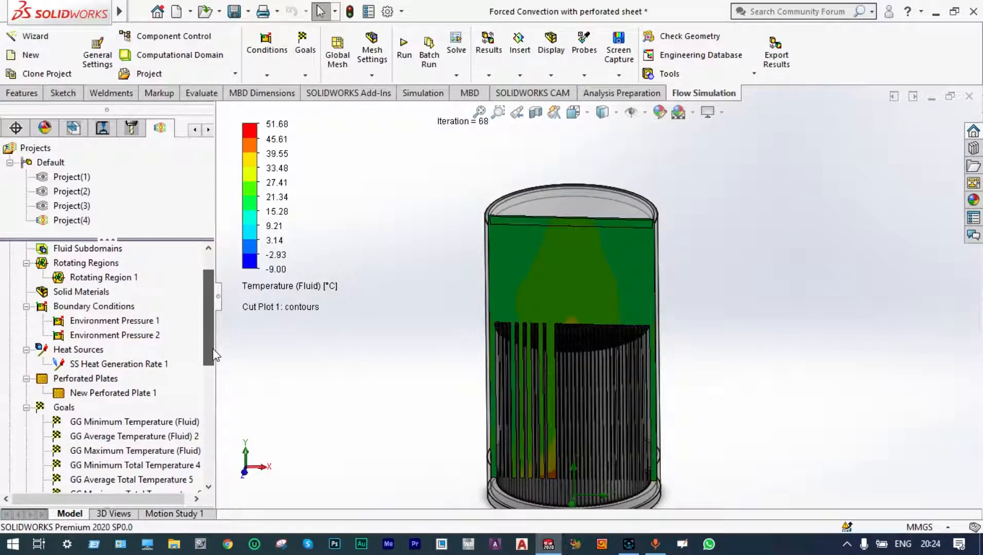
Play the cut plot to sweep it through the model.
left_click_drag(212, 349, 208, 420)
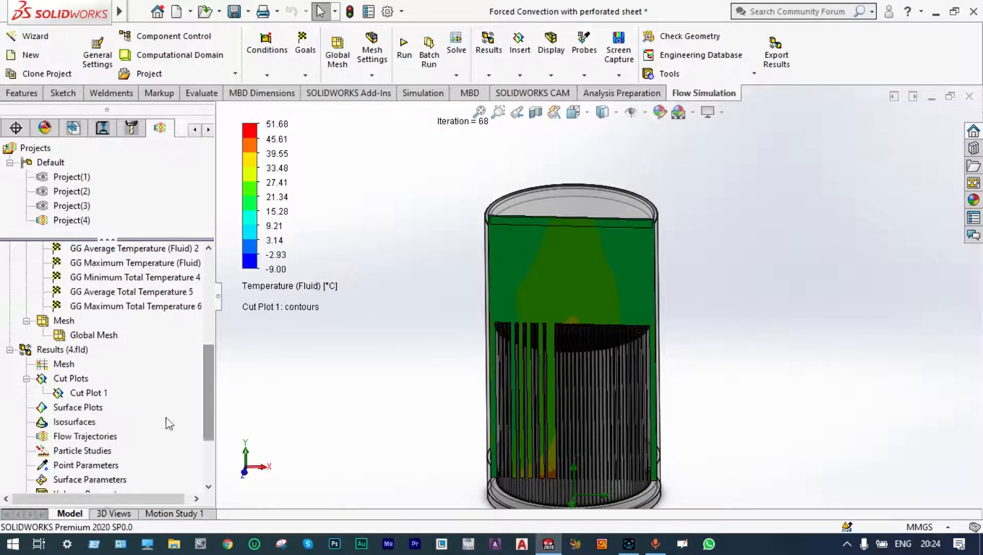
right_click(105, 394)
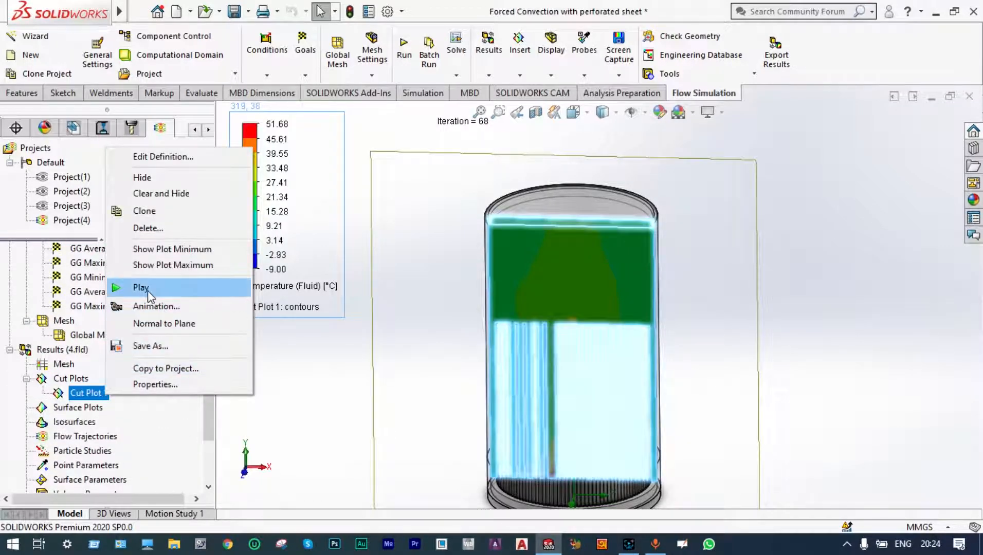
left_click(141, 287)
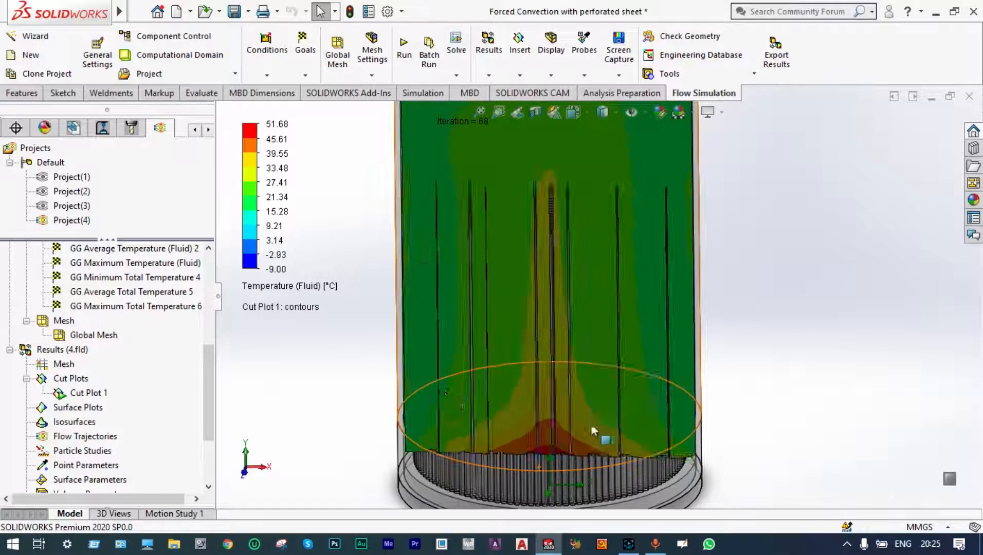
Switch the cut plot's displayed parameter to Temperature (Solid) from its legend.
right_click(310, 291)
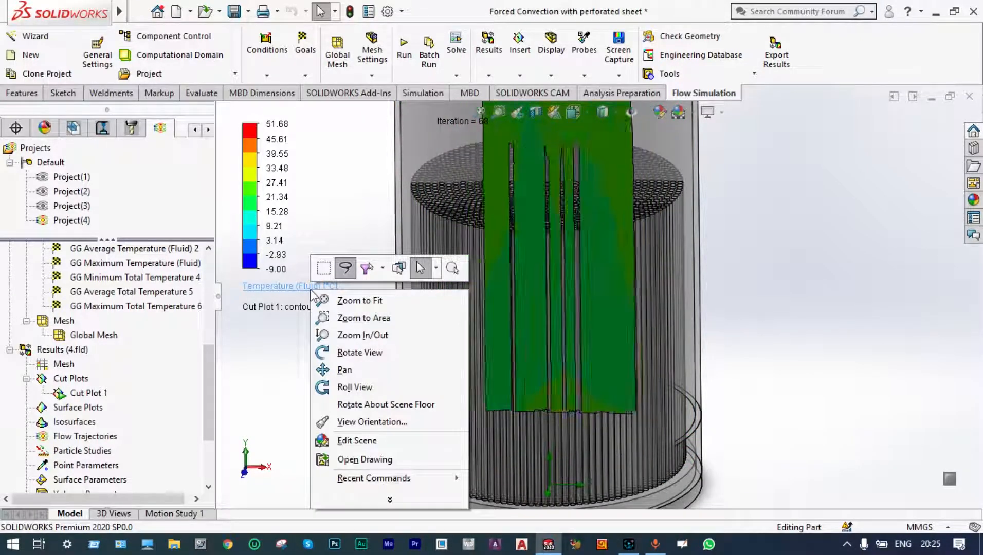
left_click(307, 292)
left_click(303, 286)
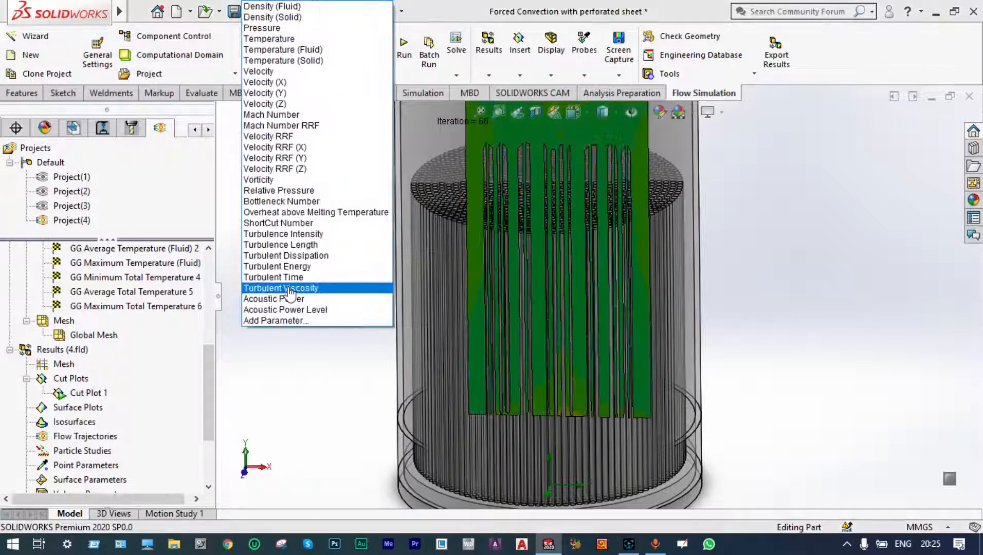
left_click(297, 61)
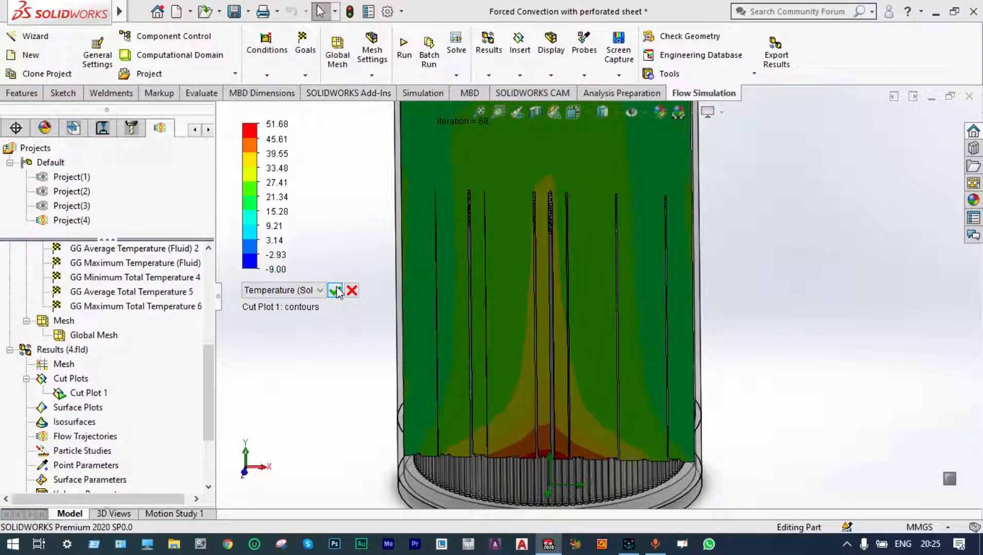
left_click(335, 289)
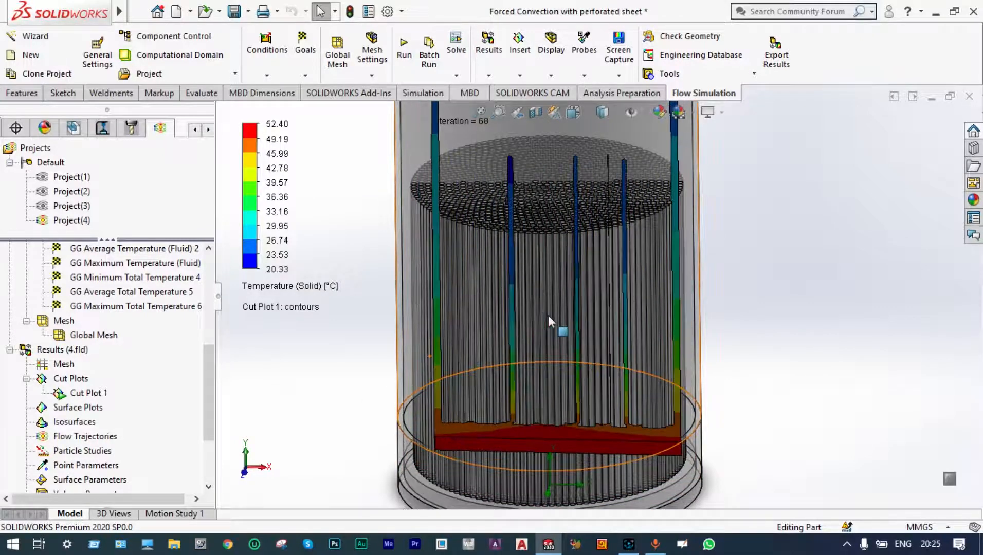
Clear and hide Cut Plot 1.
scroll(571, 305, "up", 3)
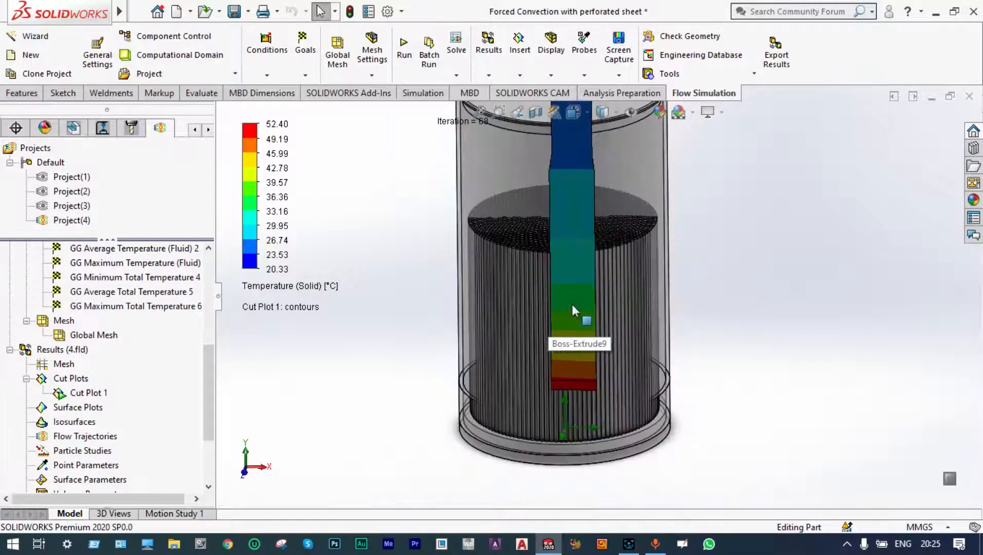
scroll(571, 302, "up", 2)
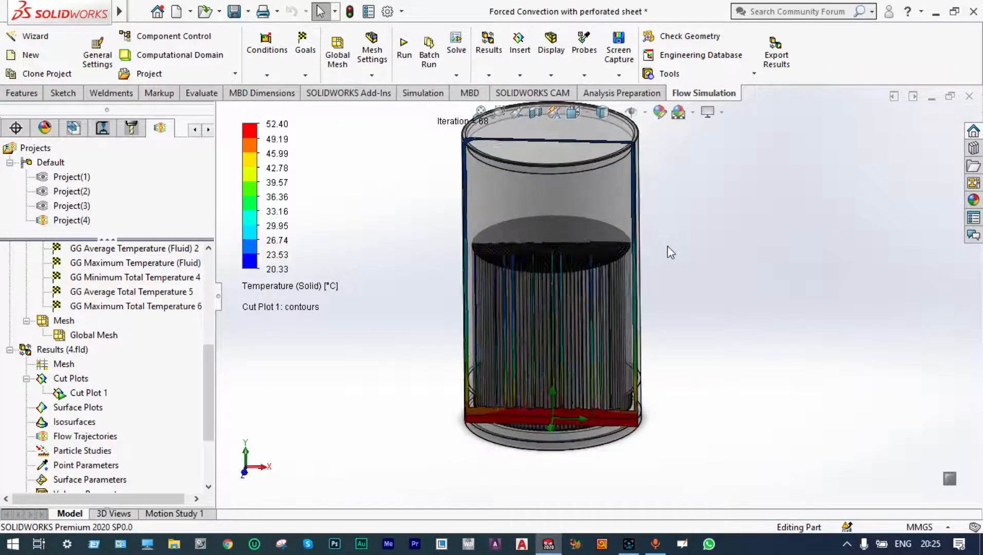
scroll(669, 247, "down", 2)
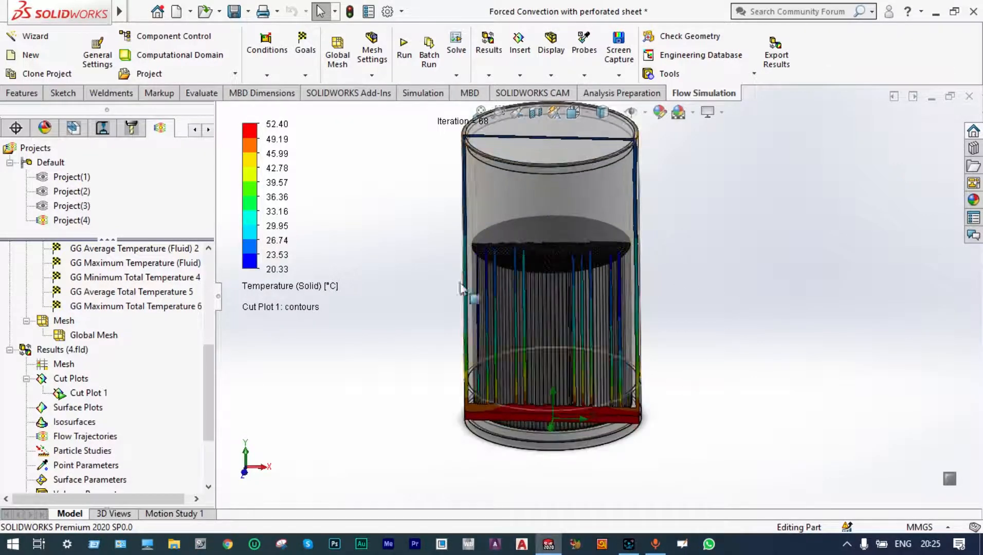
right_click(315, 291)
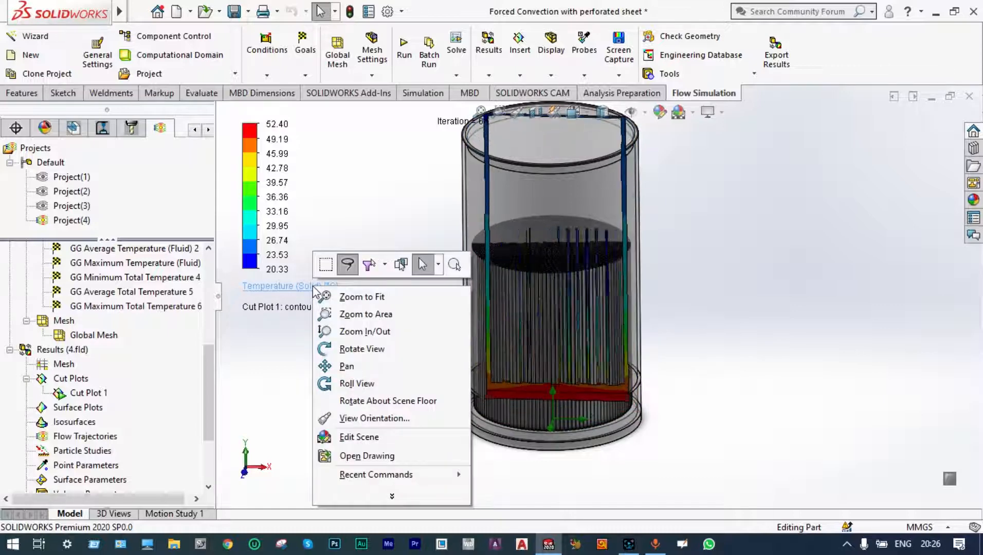
left_click(98, 395)
right_click(99, 396)
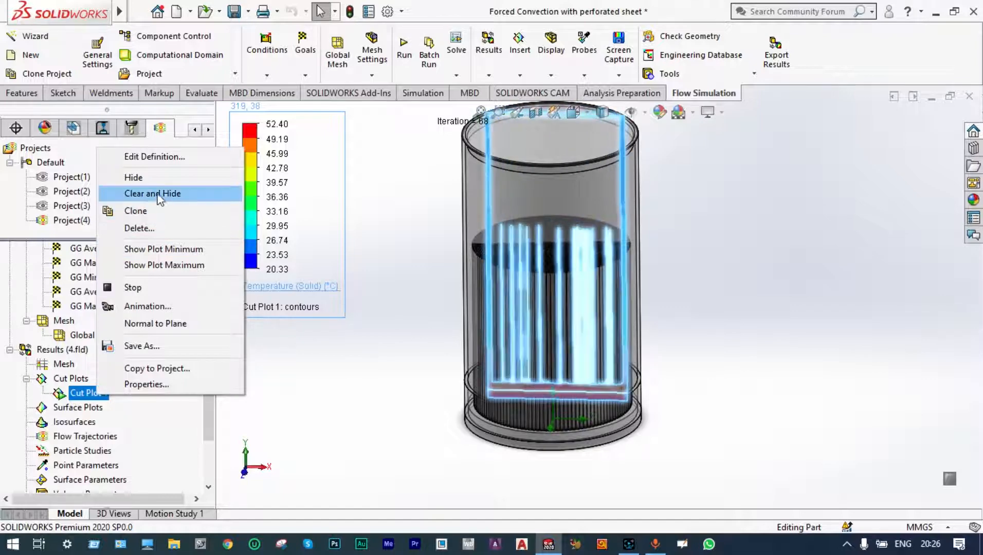
left_click(155, 194)
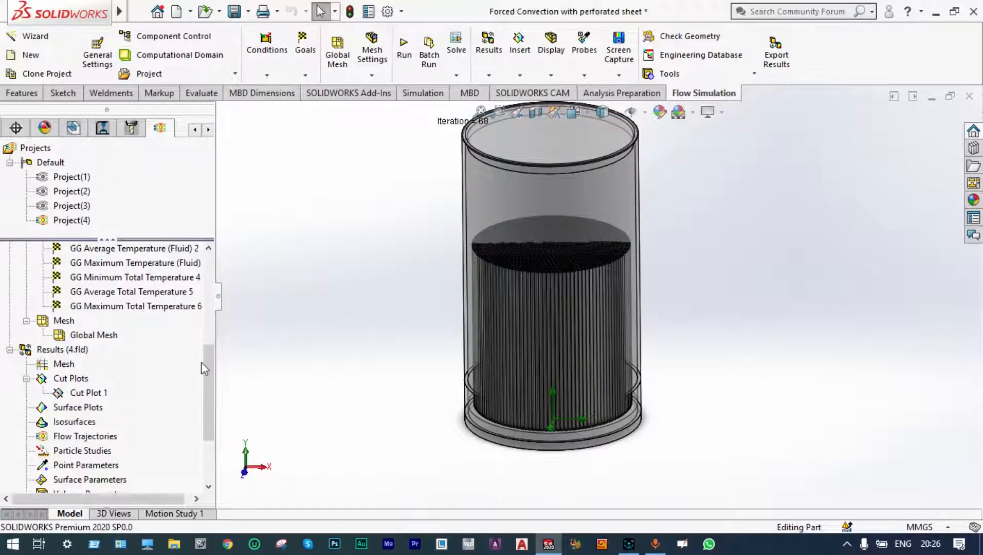
Insert a surface plot showing Temperature (Fluid) contours on all faces.
right_click(91, 408)
left_click(118, 423)
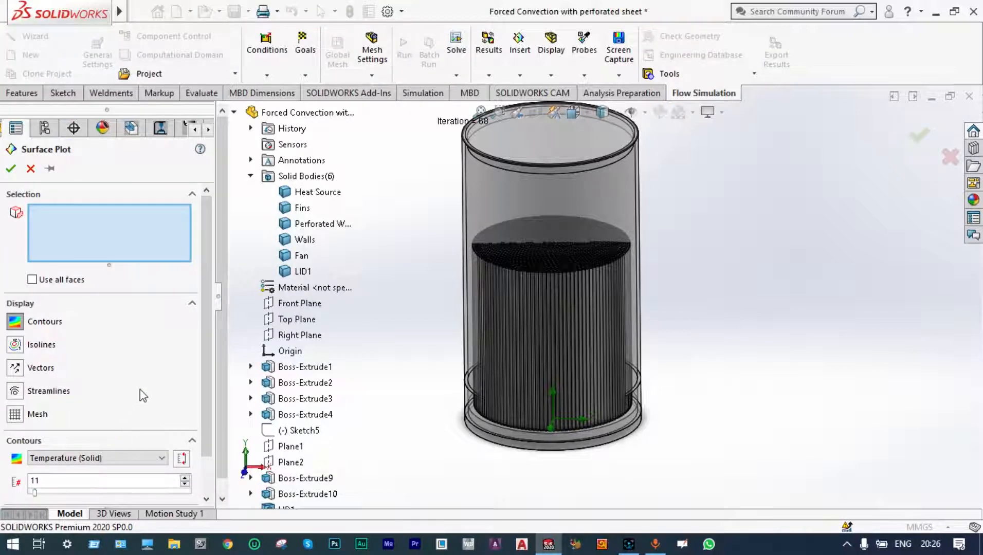
left_click(161, 458)
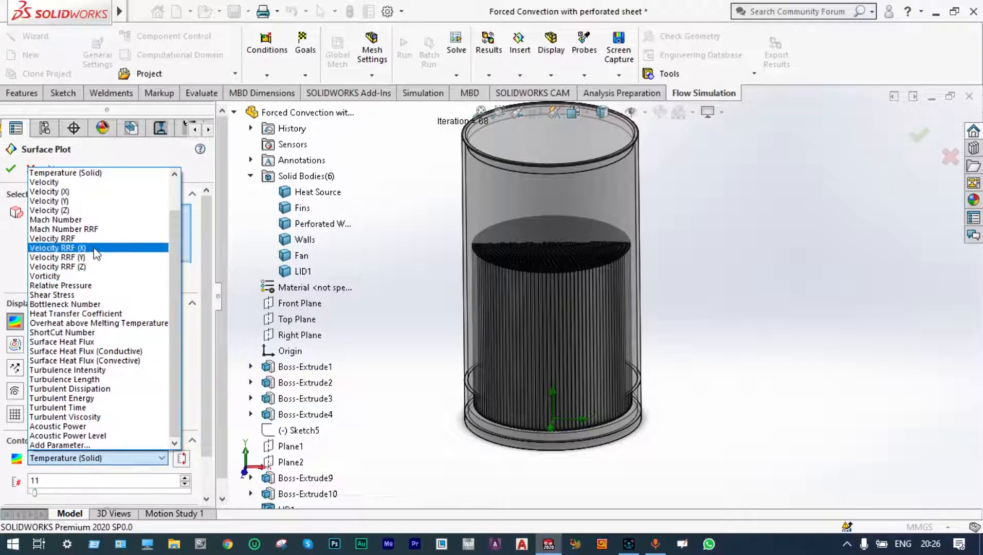
left_click_drag(174, 239, 178, 209)
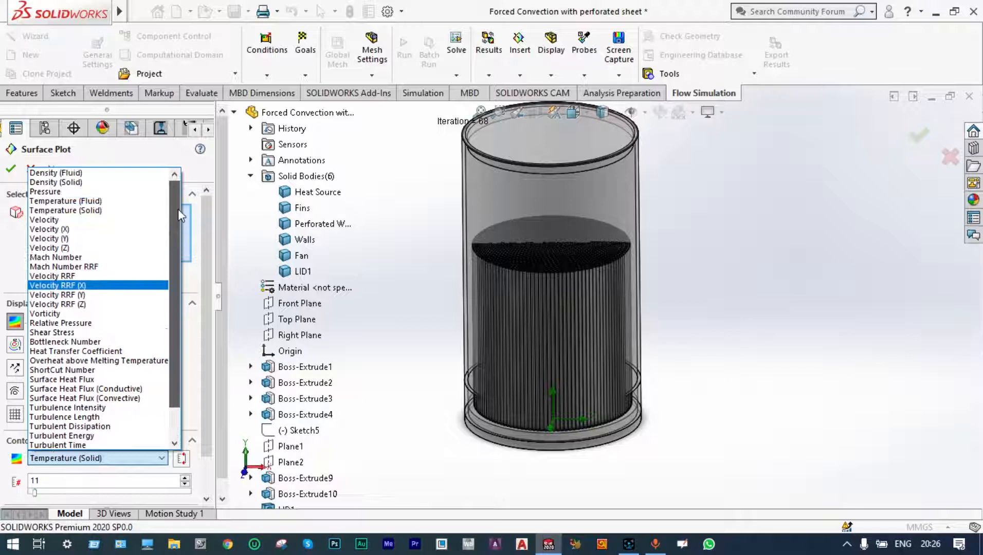
left_click(117, 201)
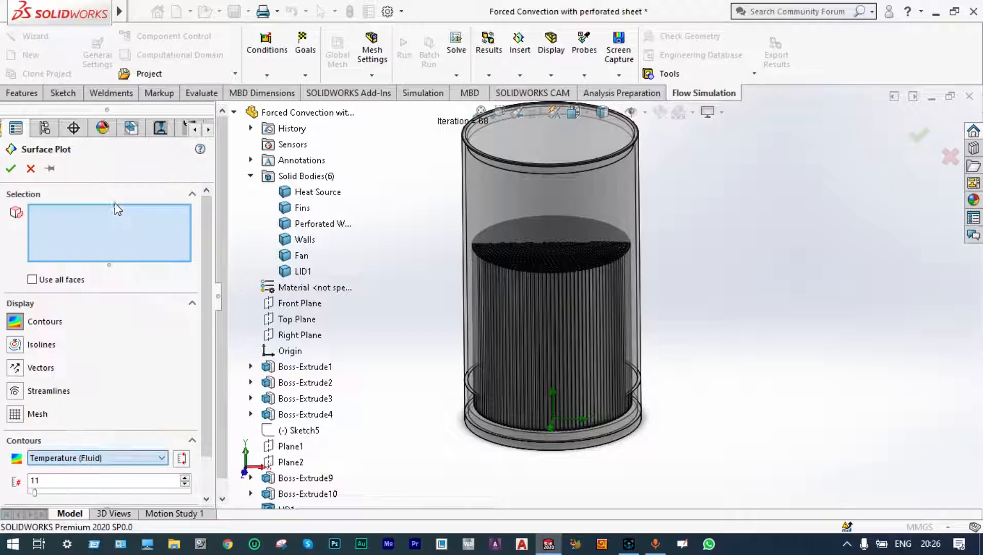
left_click(31, 279)
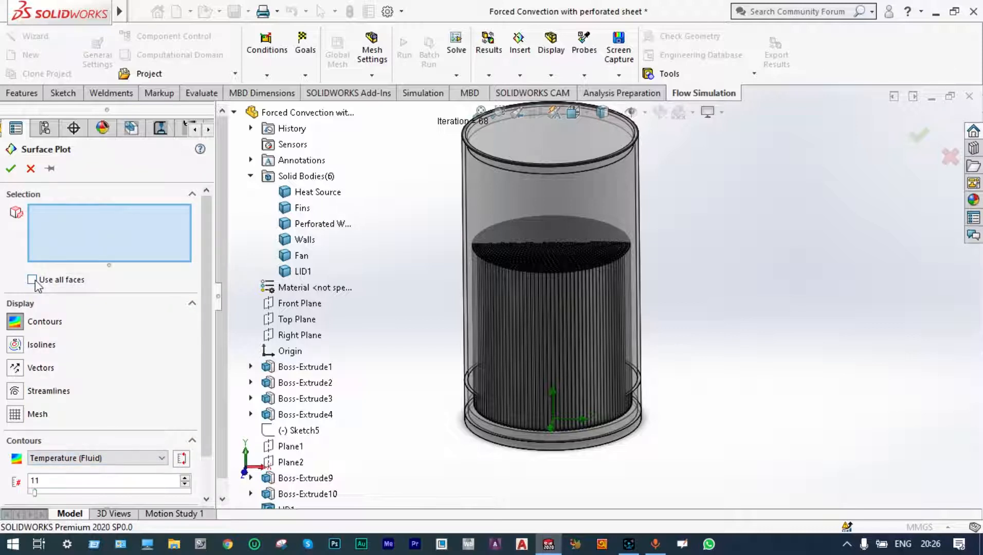
left_click(10, 169)
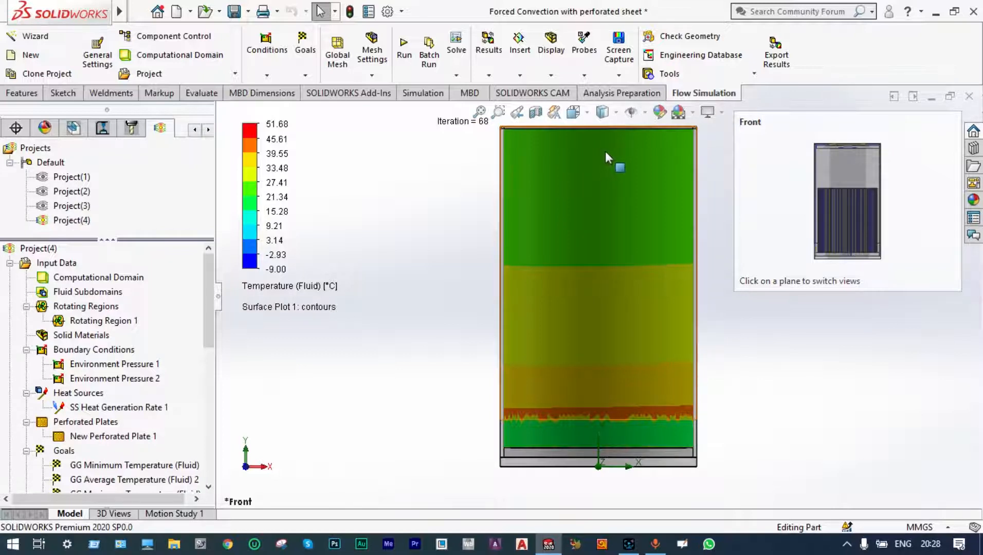
Clear and hide Surface Plot 1.
key("f")
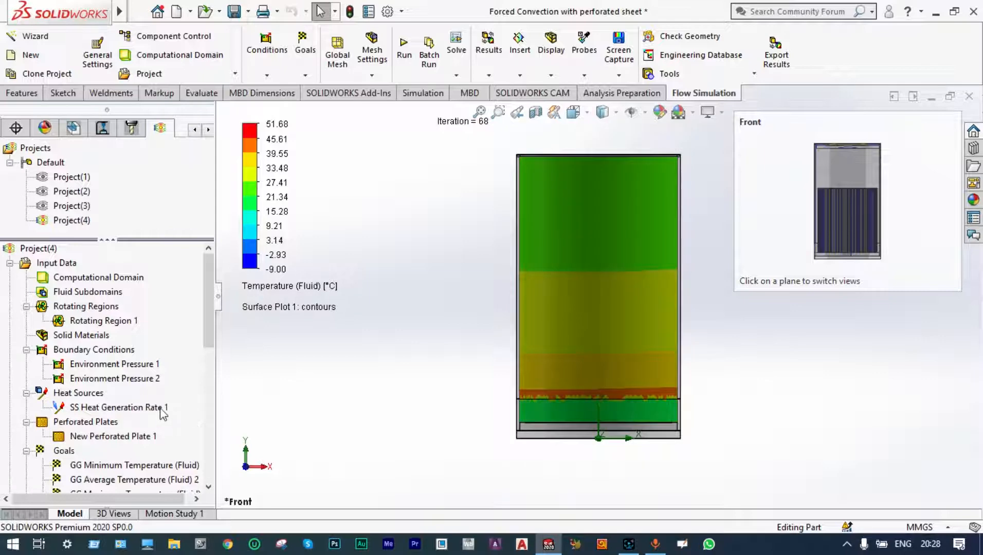
left_click_drag(206, 324, 207, 427)
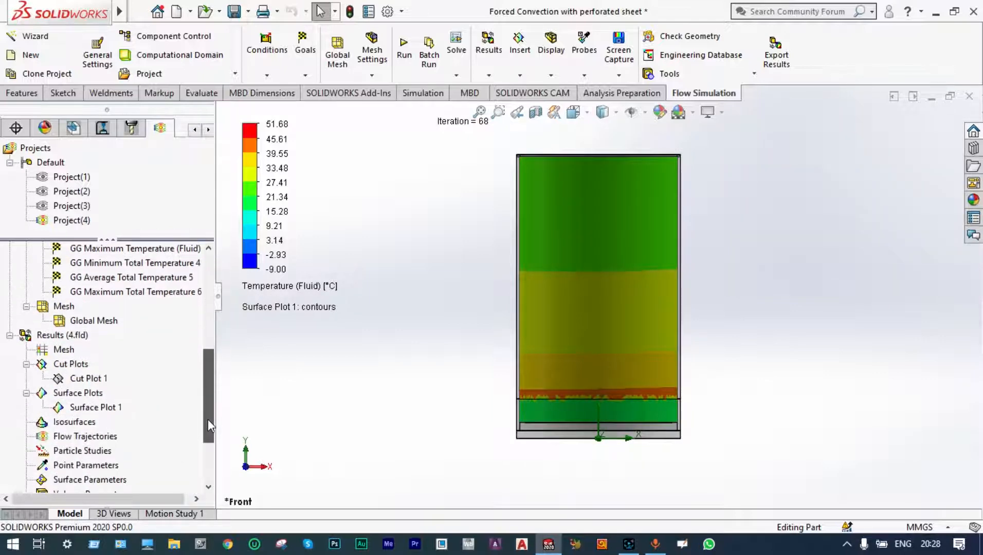
right_click(109, 410)
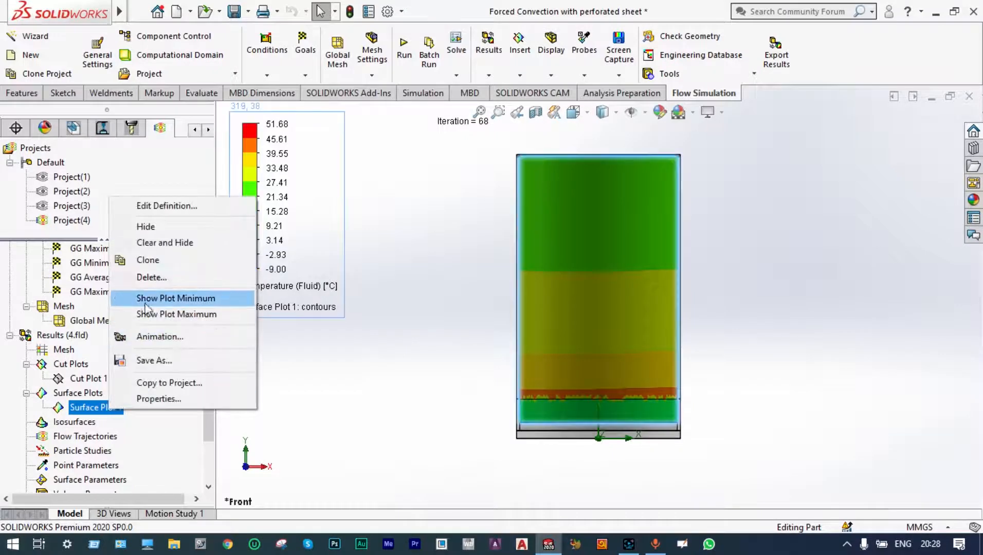
left_click(168, 241)
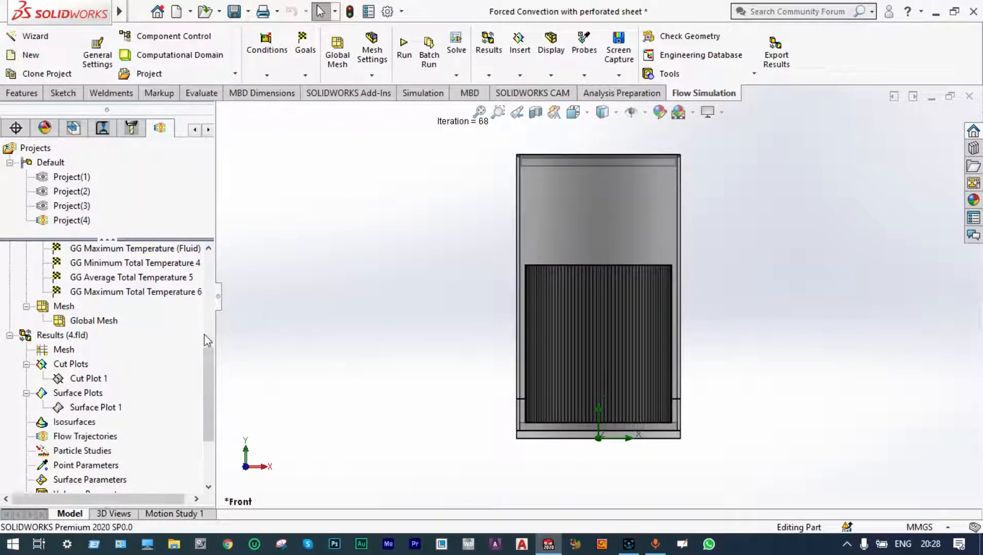
Insert flow trajectories and set their appearance to Arrows with a 0.007 m size.
left_click_drag(208, 359, 211, 389)
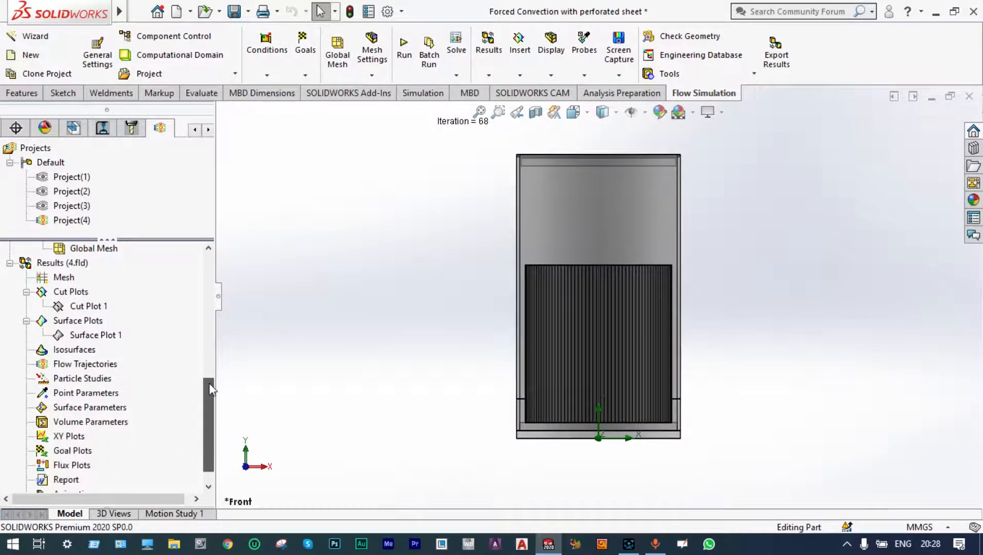
right_click(107, 365)
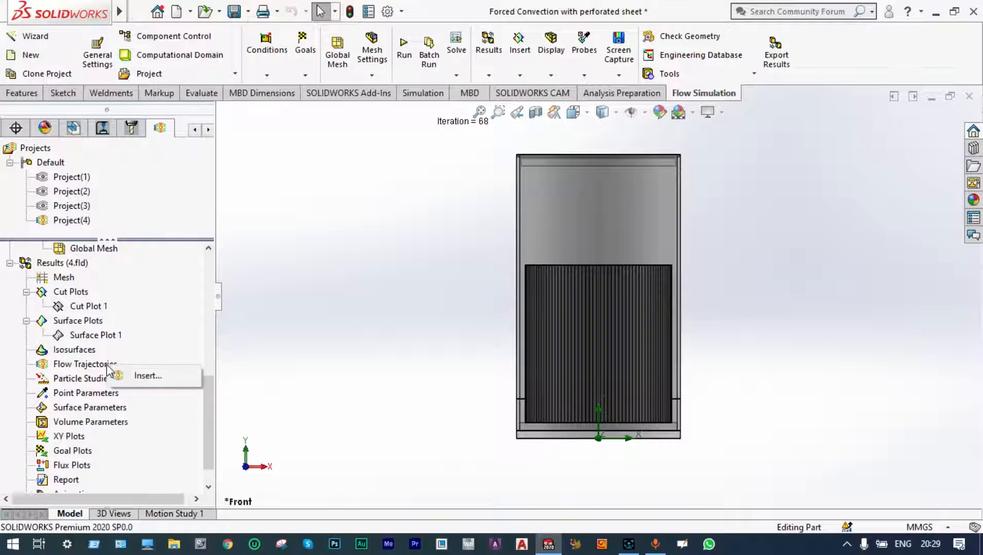
left_click(148, 378)
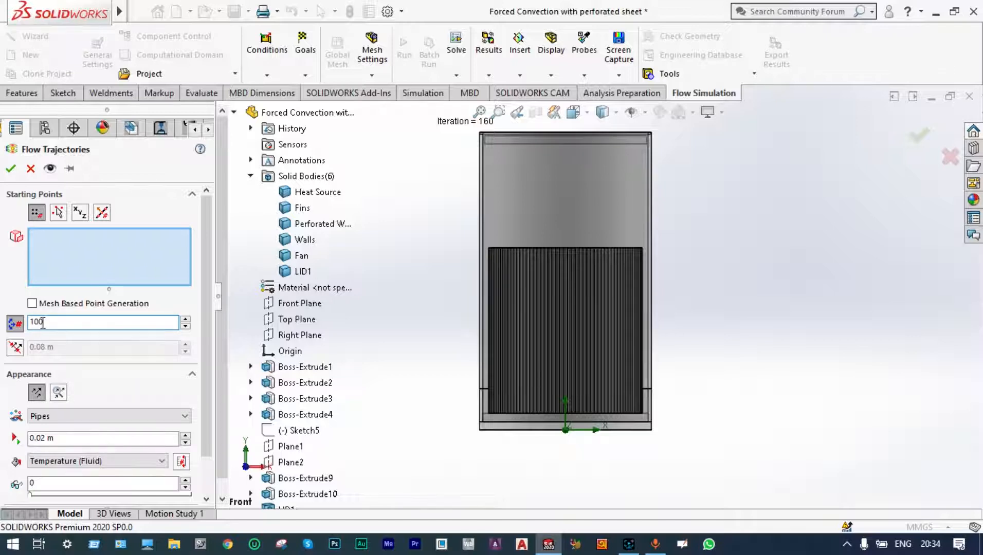
left_click(186, 417)
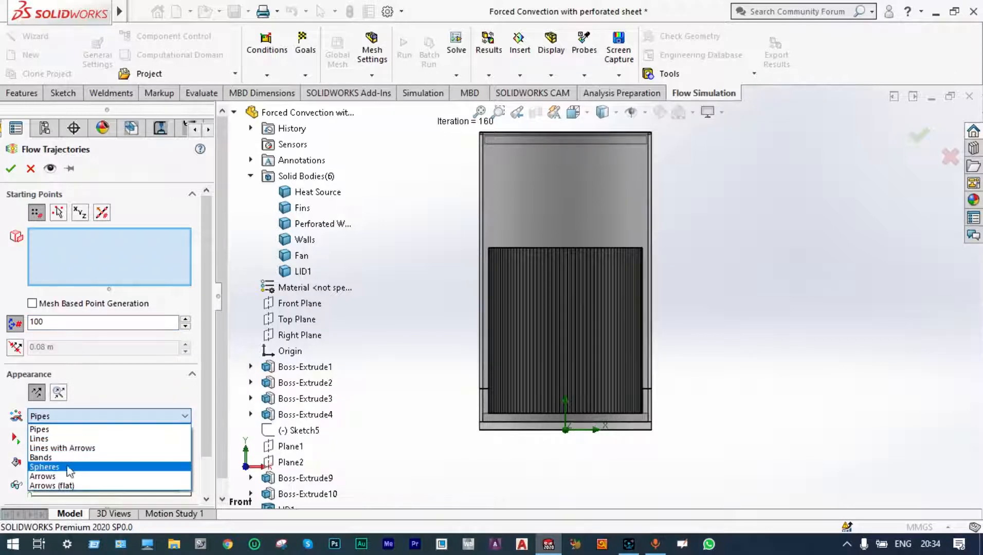
left_click(44, 465)
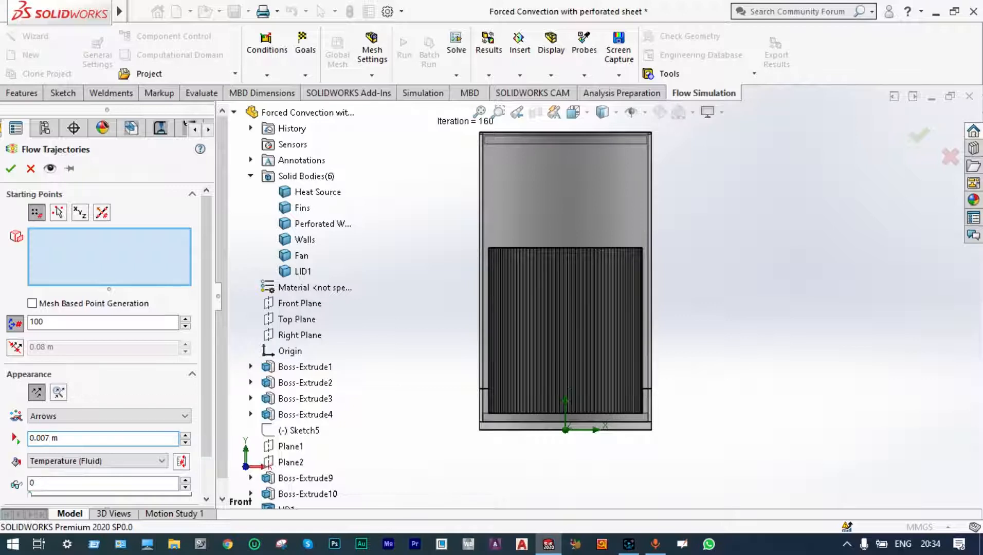
Pick the lid's top face as the trajectories' starting points and confirm the flow trajectories.
scroll(696, 228, "up", 2)
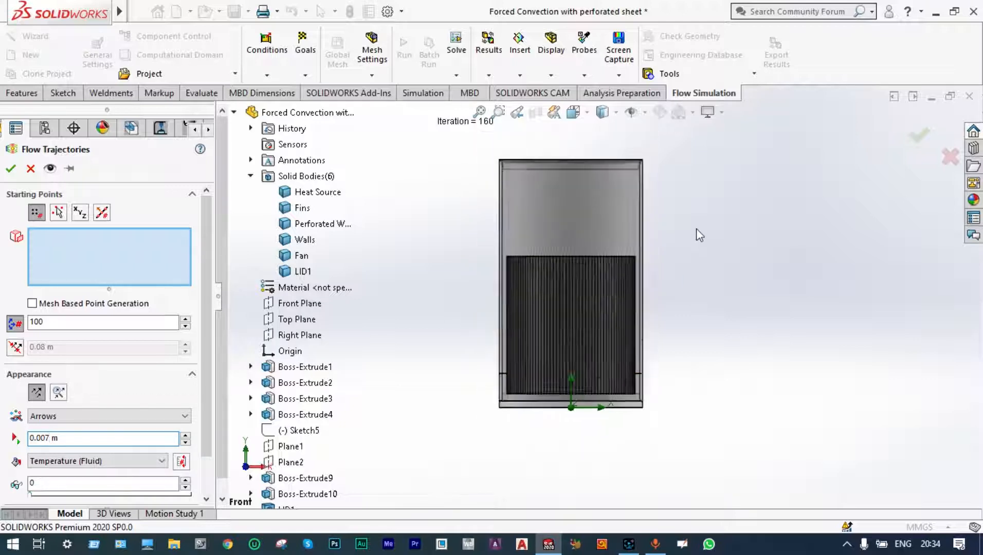
right_click(690, 189)
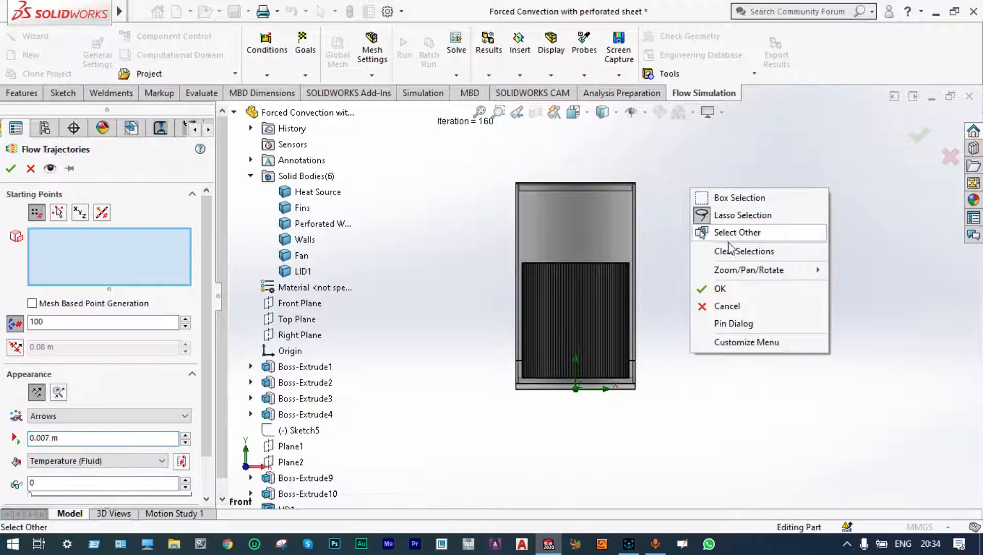
mouse_move(734, 273)
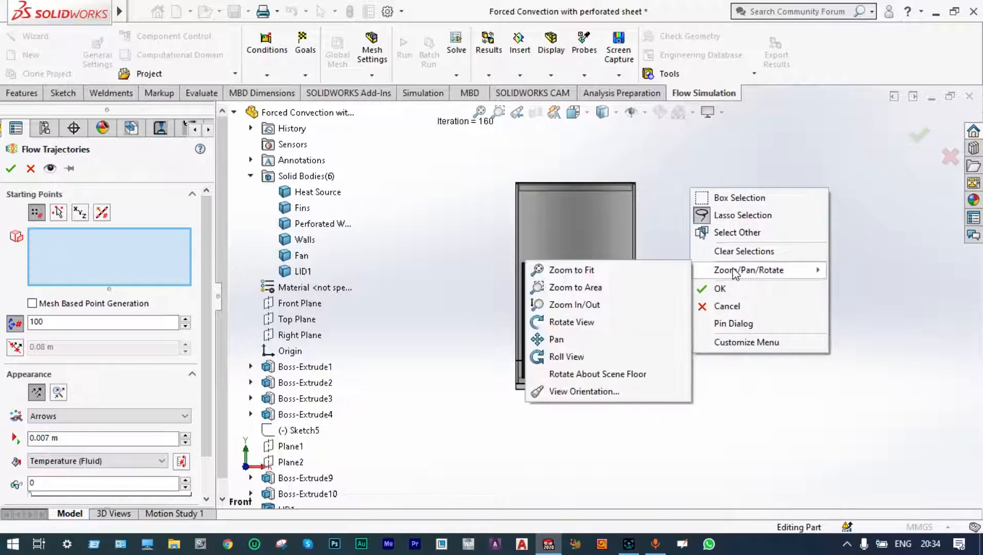
left_click(614, 321)
left_click_drag(671, 226, 699, 209)
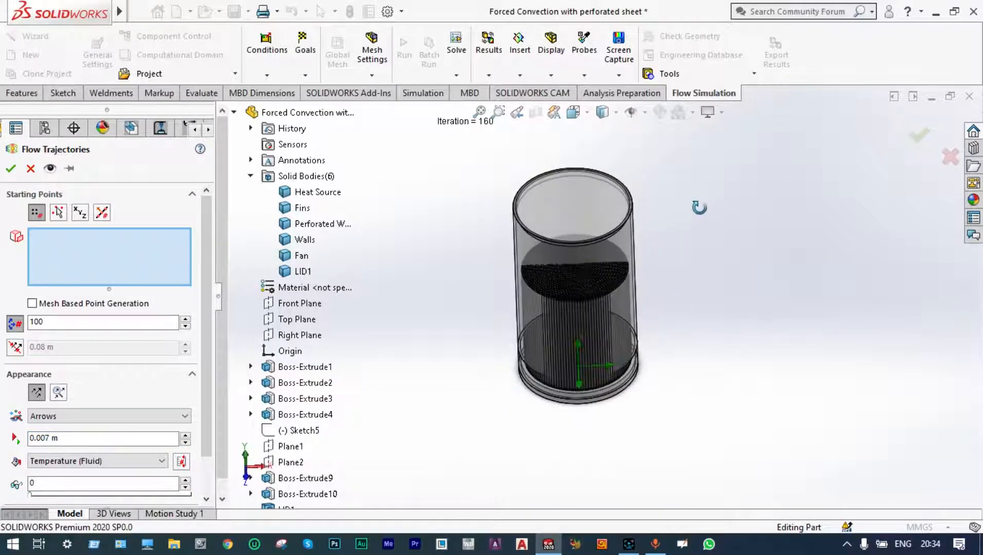
scroll(690, 209, "down", 2)
right_click(391, 183)
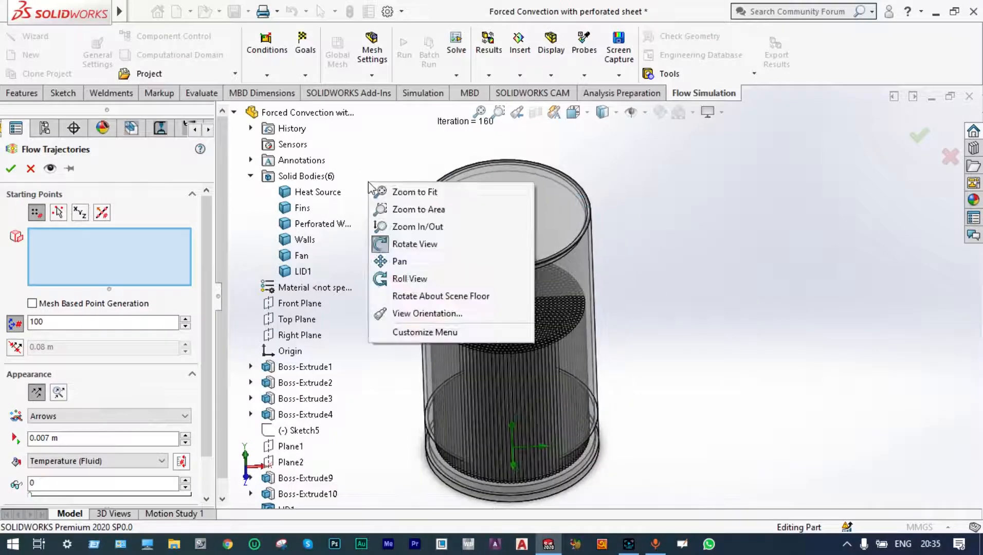
left_click(400, 245)
right_click(478, 203)
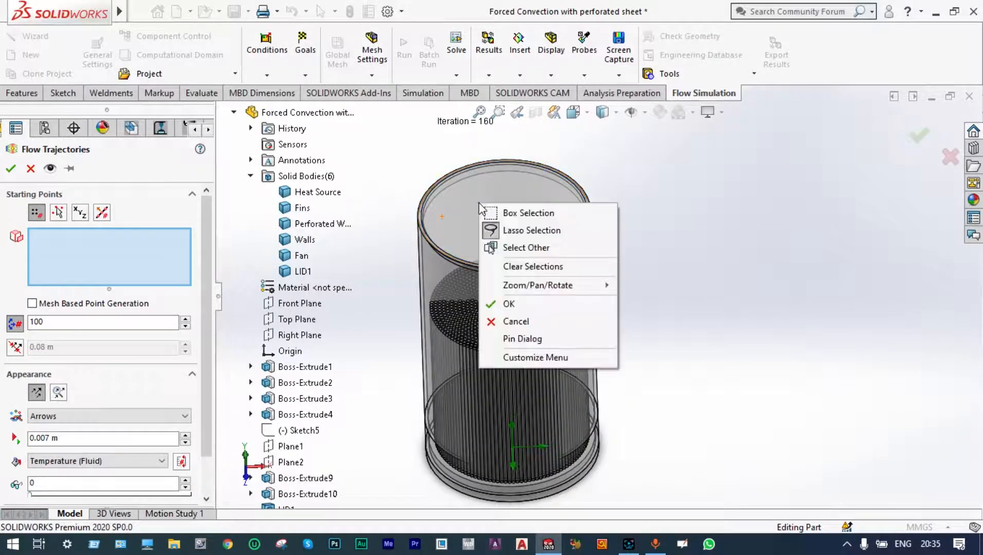
left_click(508, 248)
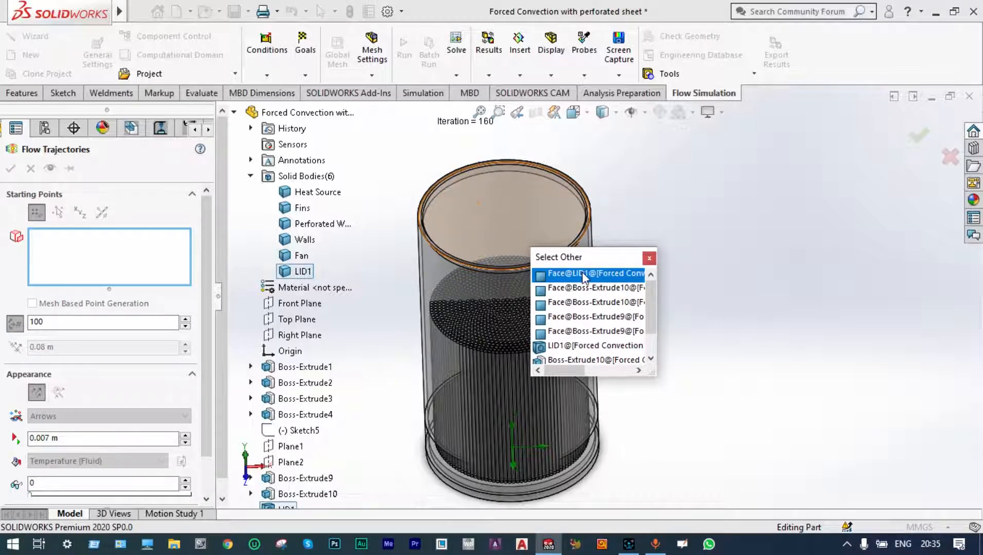
left_click(582, 272)
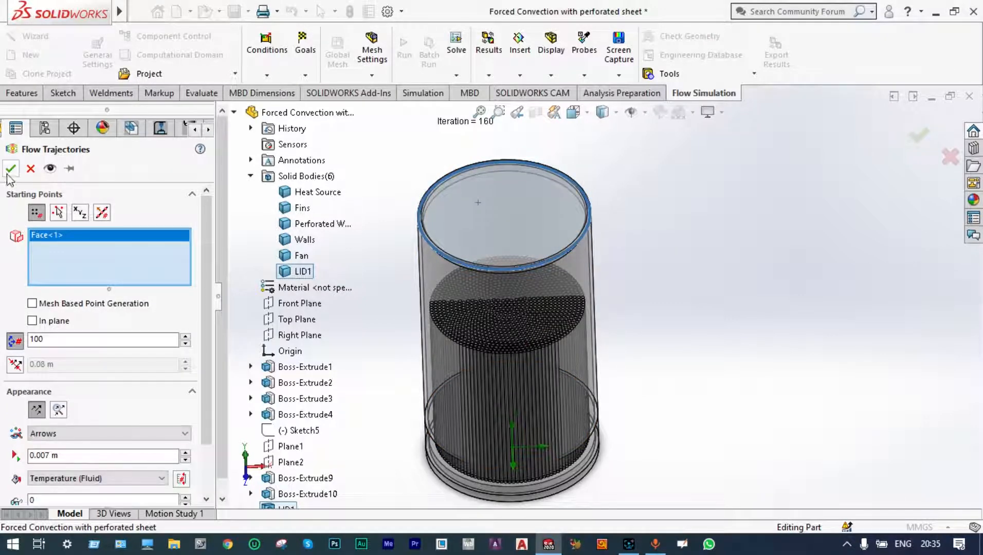
left_click(10, 168)
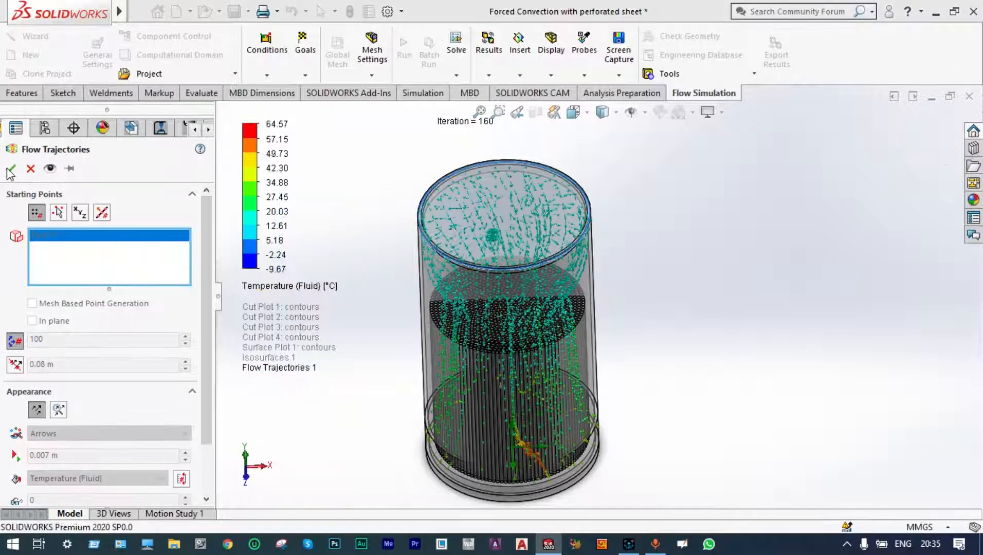
Examine the flow trajectories from the Front view.
scroll(409, 347, "down", 2)
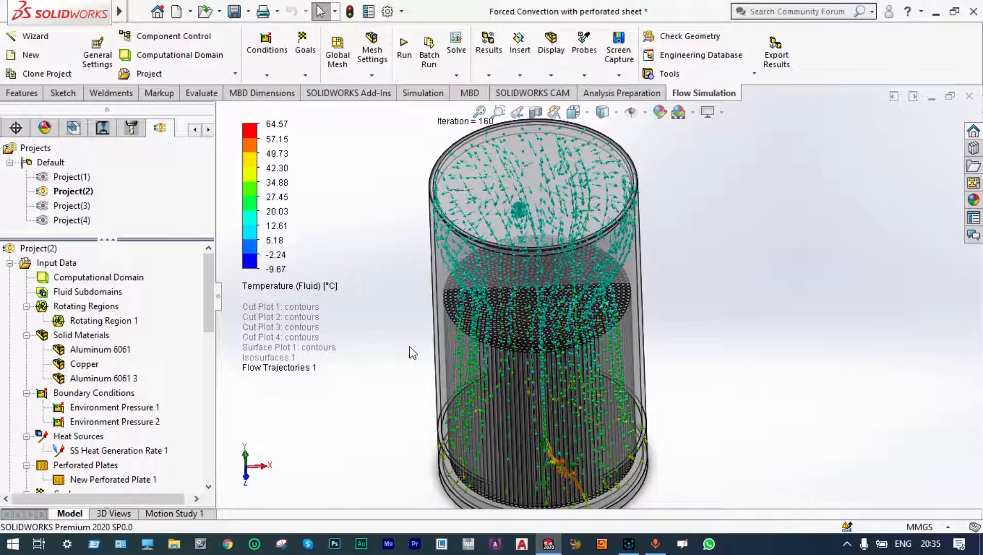
left_click(572, 114)
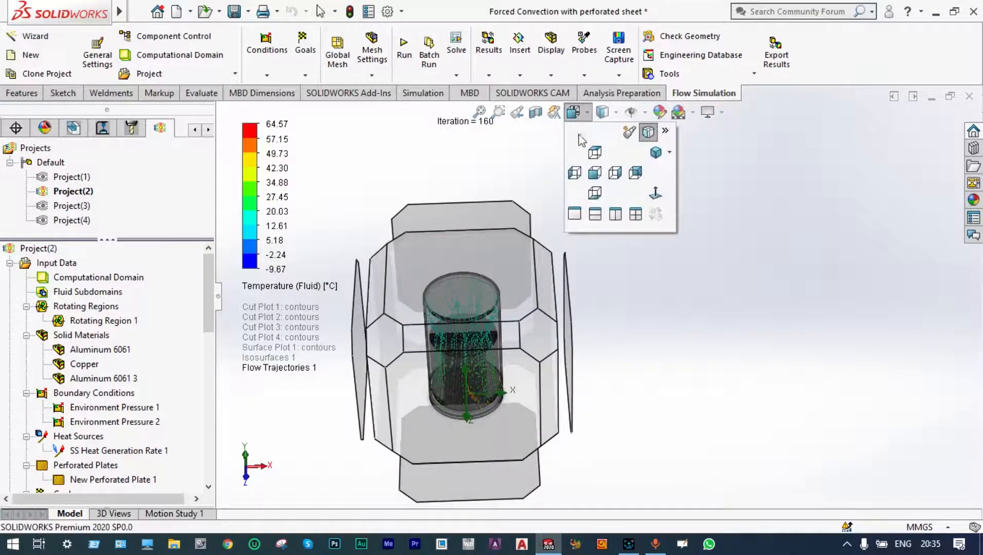
left_click(593, 172)
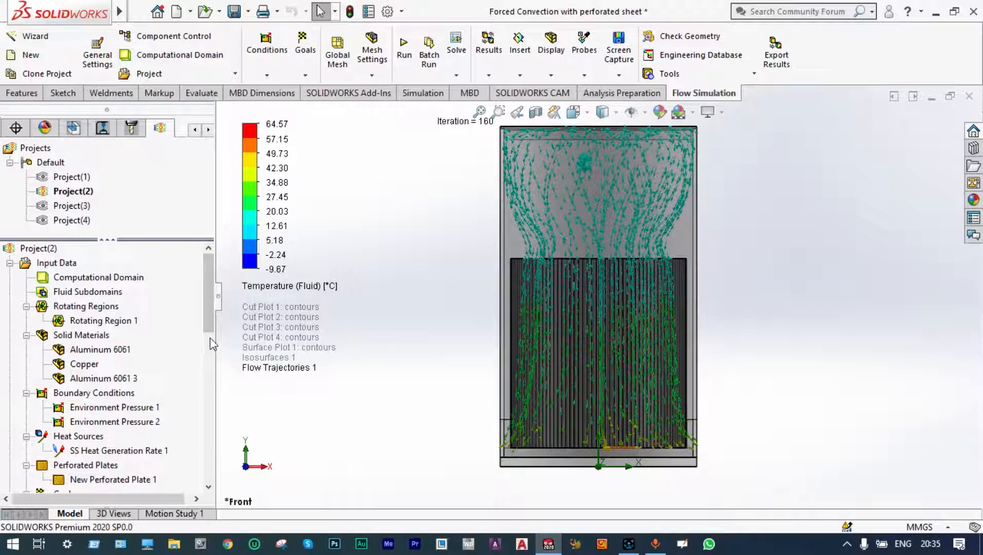
left_click_drag(206, 318, 214, 475)
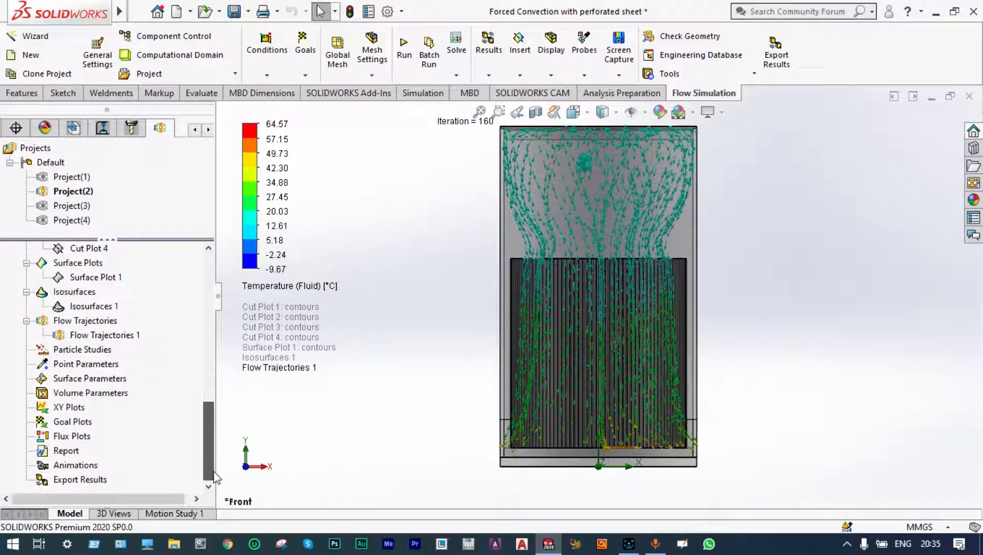
right_click(108, 335)
left_click(139, 209)
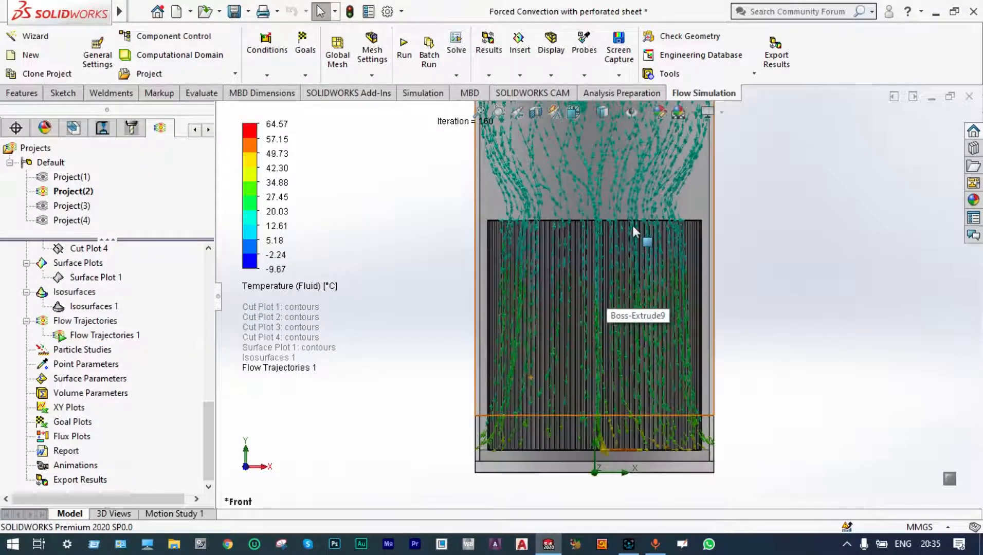
Zoom in and out to examine the flow trajectories between the heat sink fins.
scroll(631, 225, "down", 1)
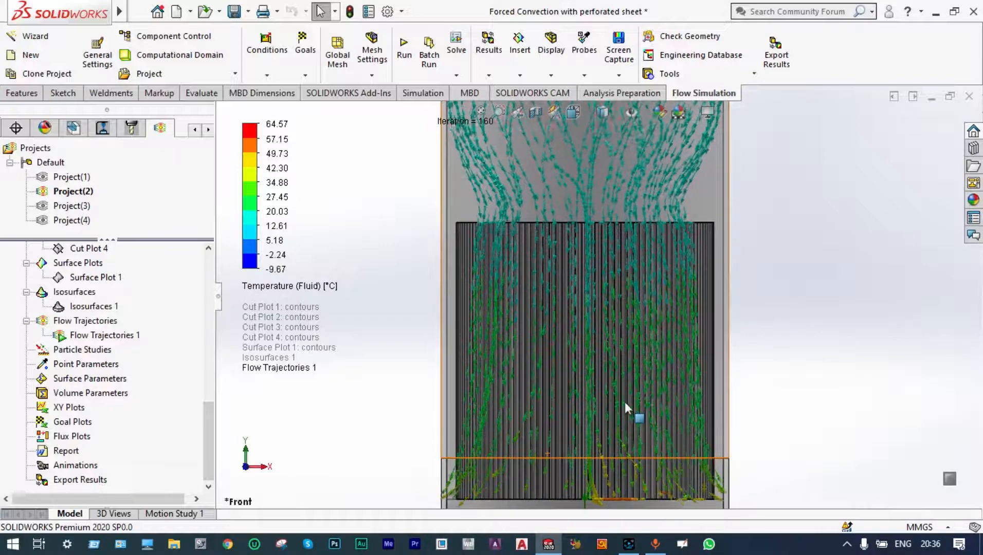
scroll(624, 402, "down", 2)
scroll(624, 402, "down", 1)
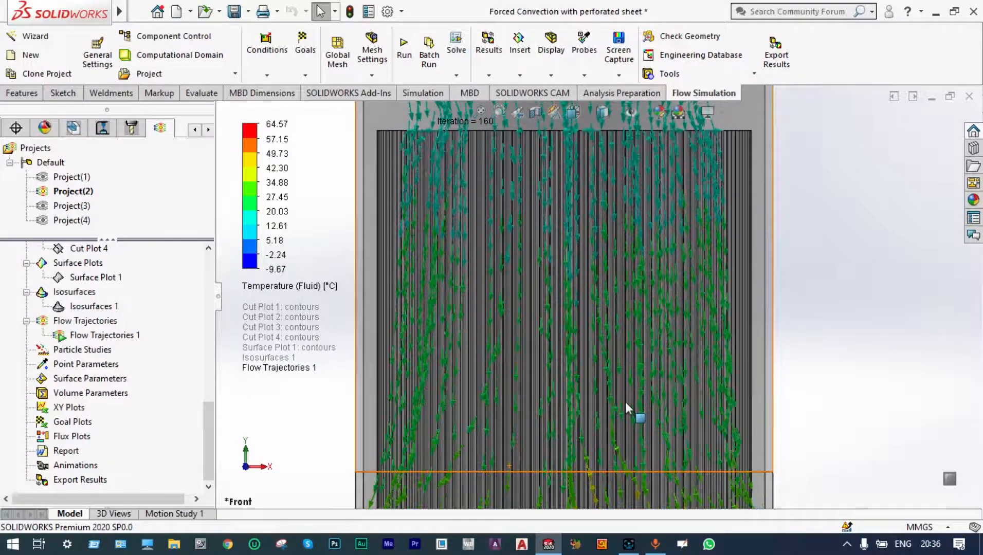
scroll(625, 402, "up", 3)
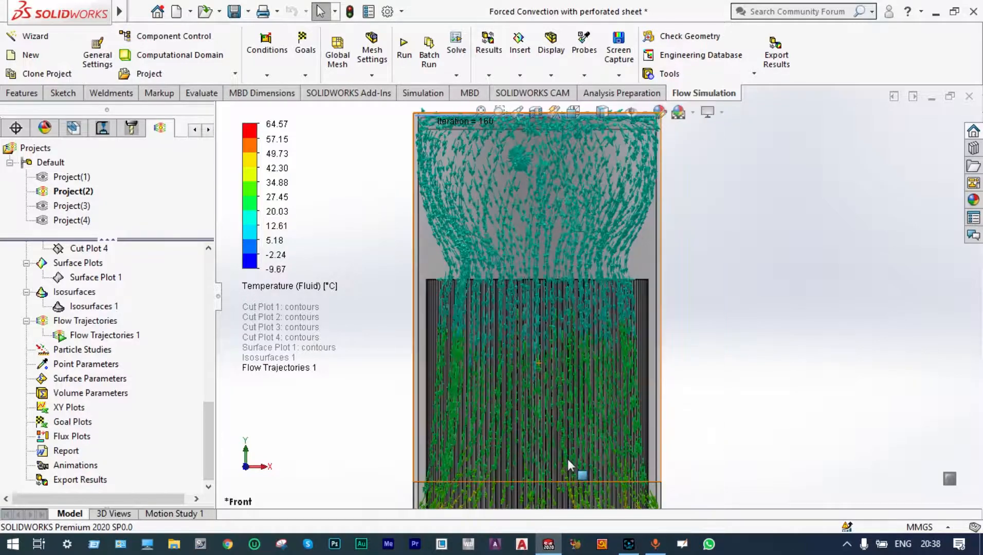
scroll(568, 459, "up", 2)
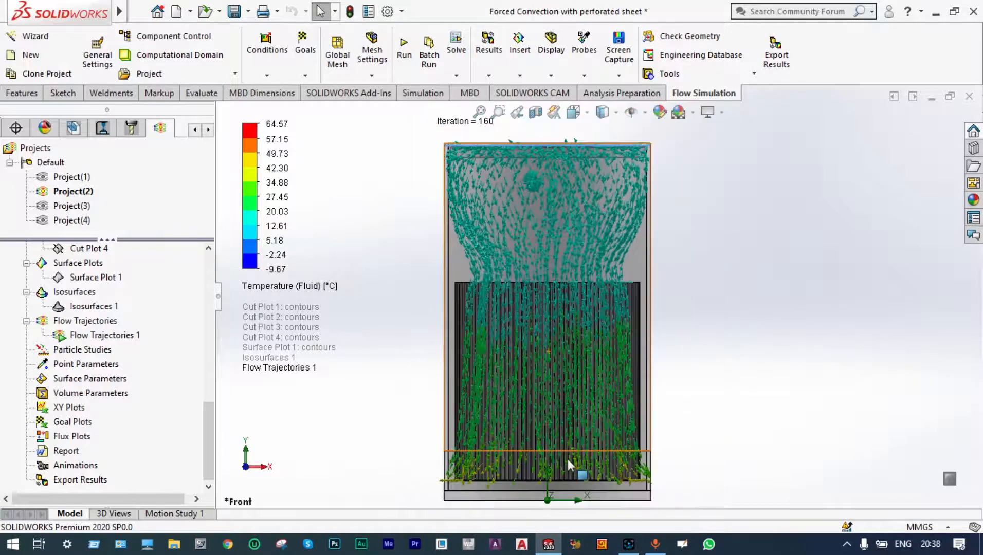
scroll(583, 379, "down", 1)
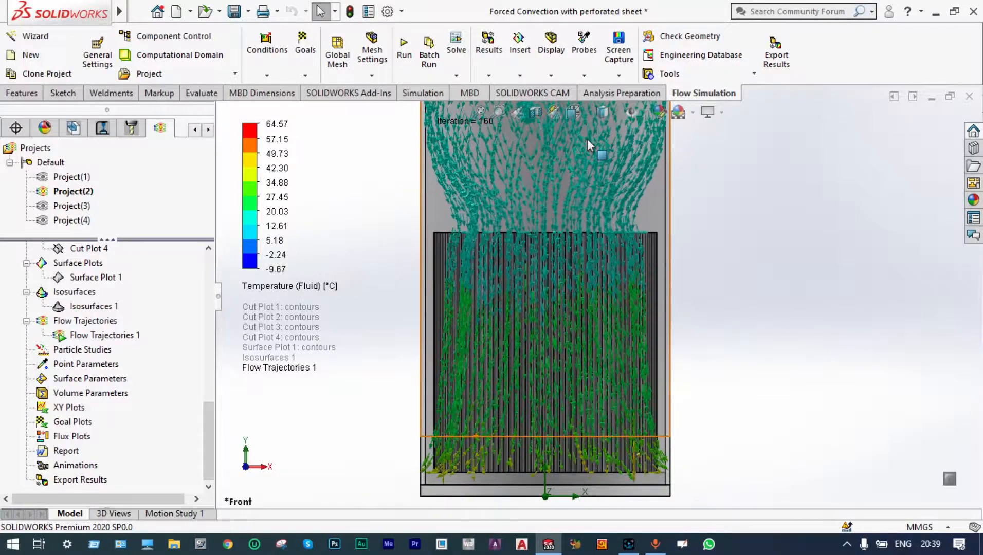
scroll(587, 139, "up", 1)
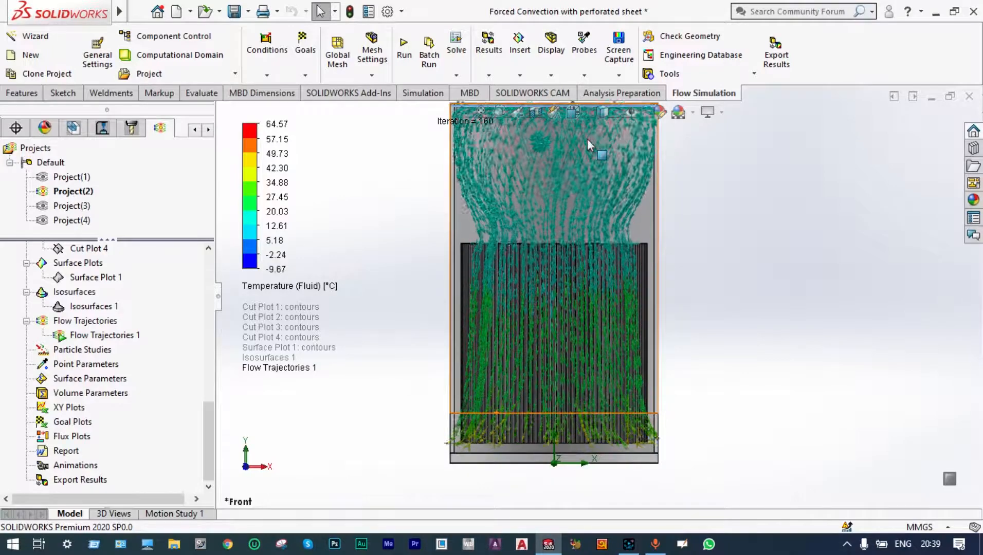
scroll(590, 143, "down", 1)
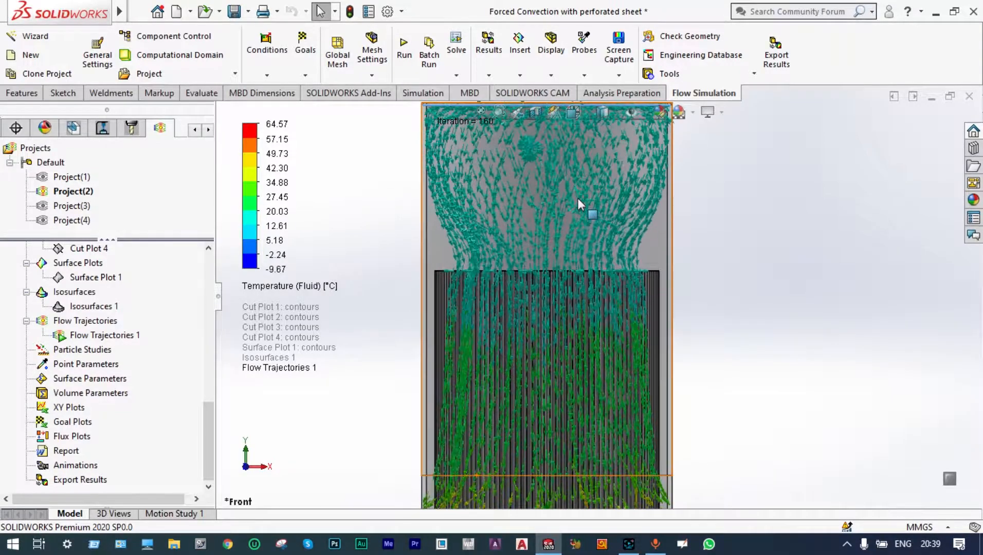
Clear and hide Flow Trajectories 1.
right_click(101, 335)
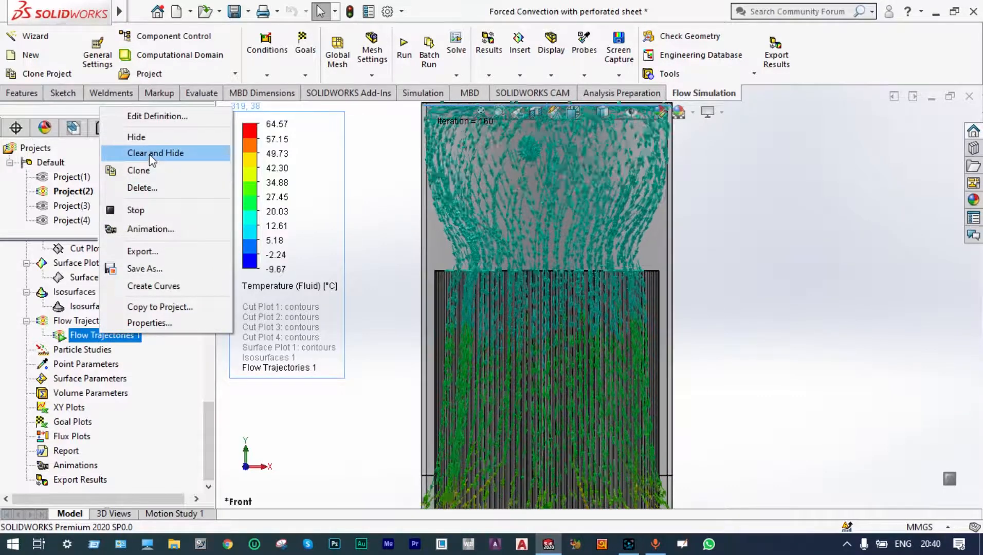
left_click(152, 153)
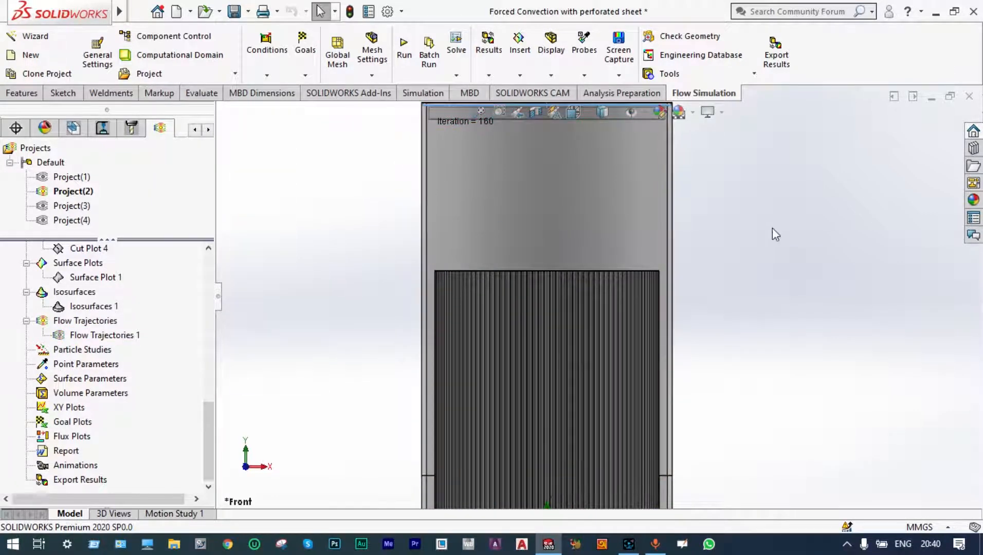
Start a new parametric study and switch its type to Design of Experiments and Optimization.
left_click(456, 76)
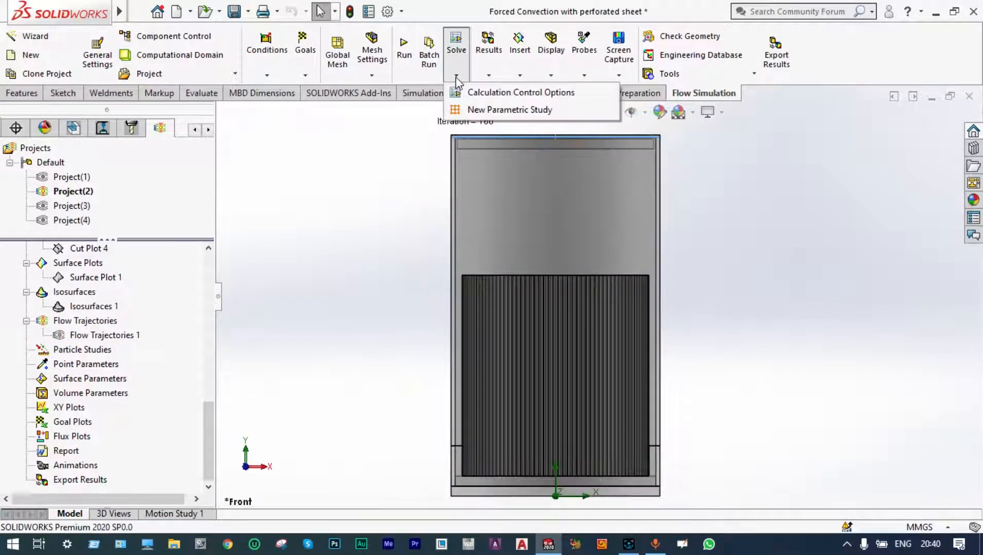
left_click(478, 109)
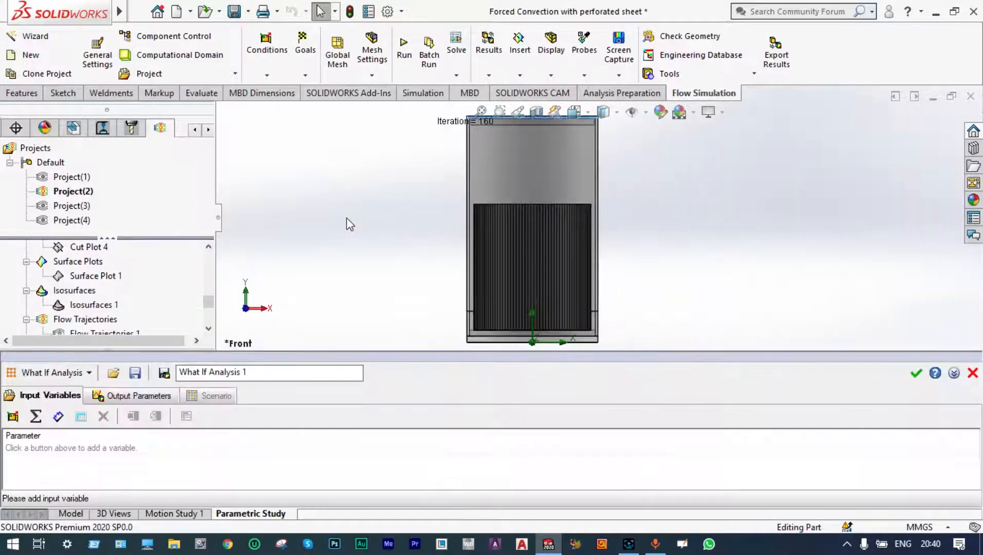
left_click(90, 373)
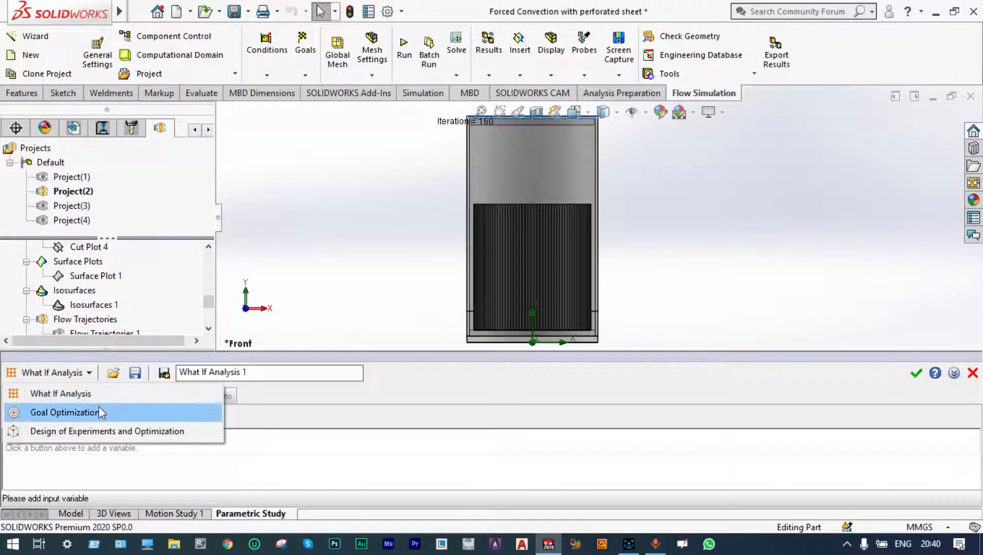
left_click(105, 432)
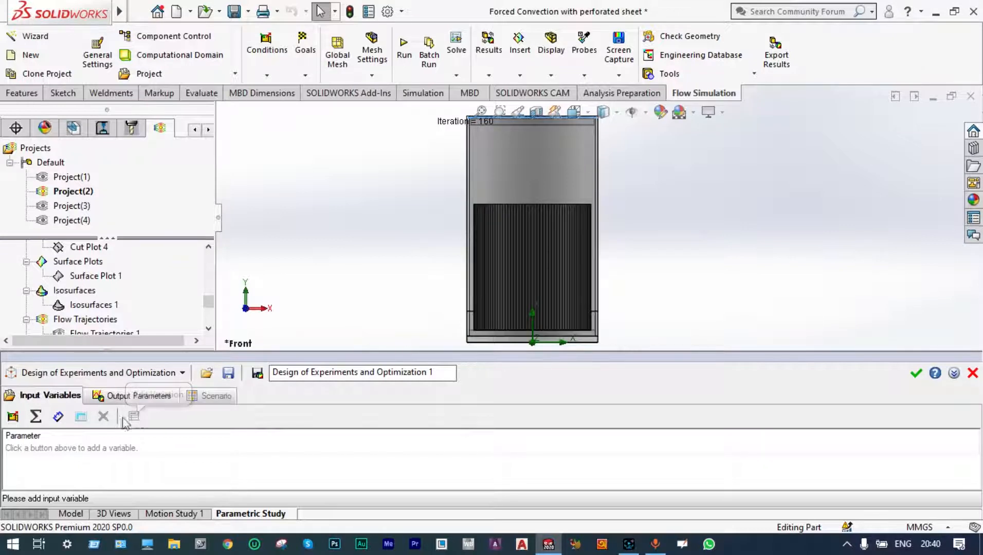
Add Rotating Region 1's angular velocity as an input variable with a range of -9000 to -5000 RPM.
left_click(13, 417)
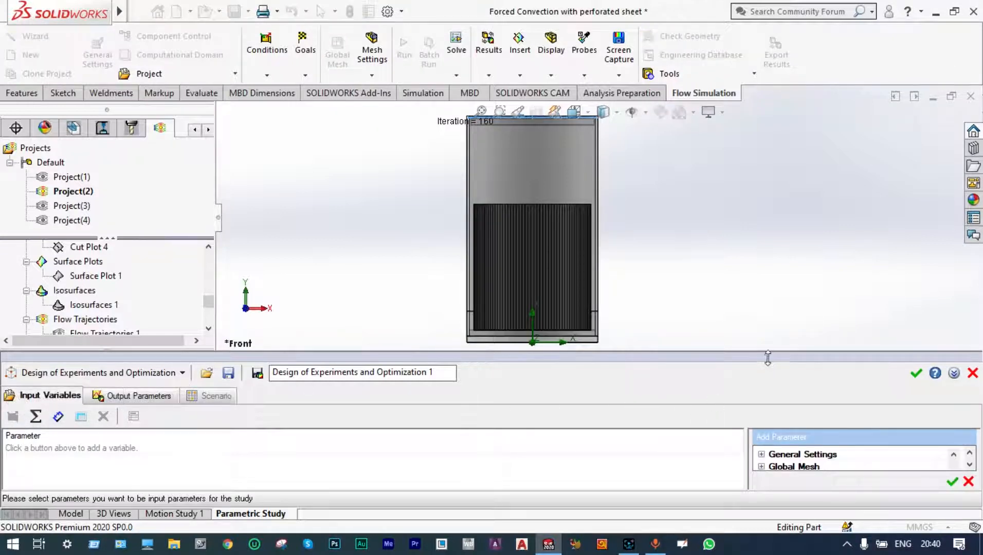
left_click_drag(767, 353, 770, 291)
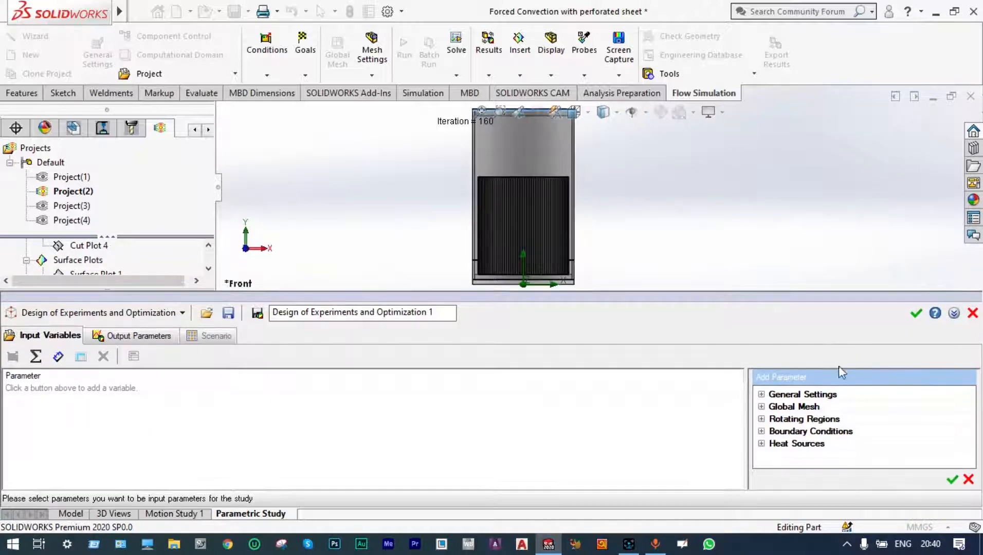
left_click(761, 432)
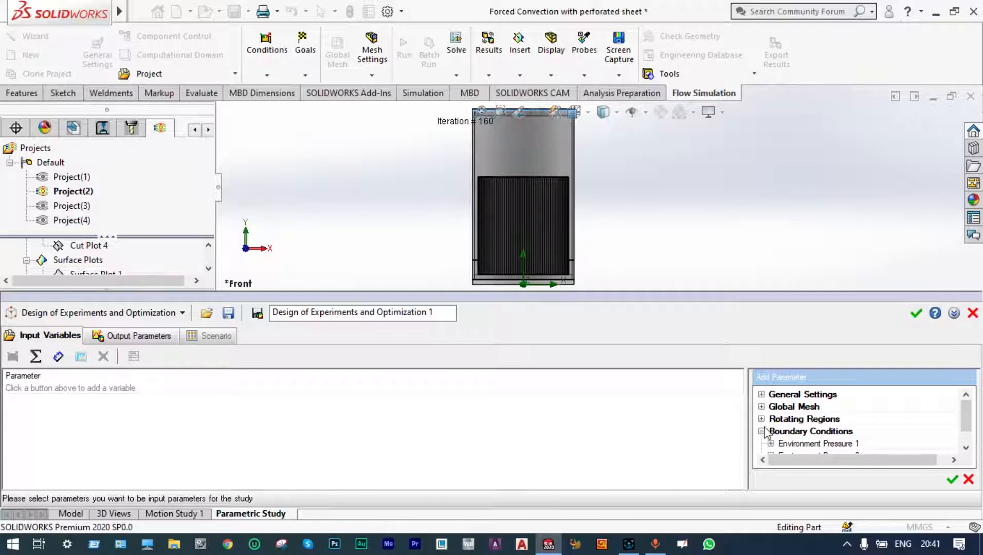
left_click(762, 419)
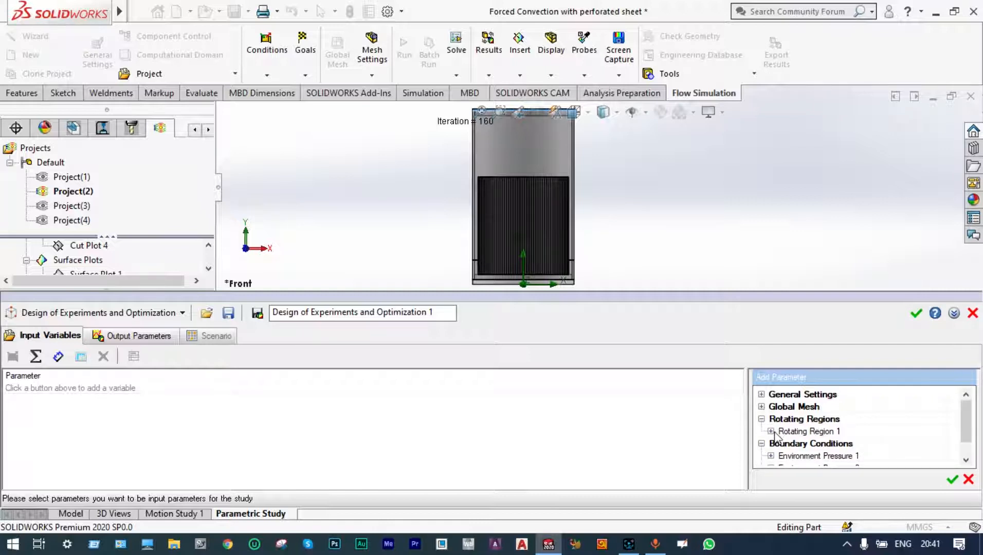
left_click(771, 431)
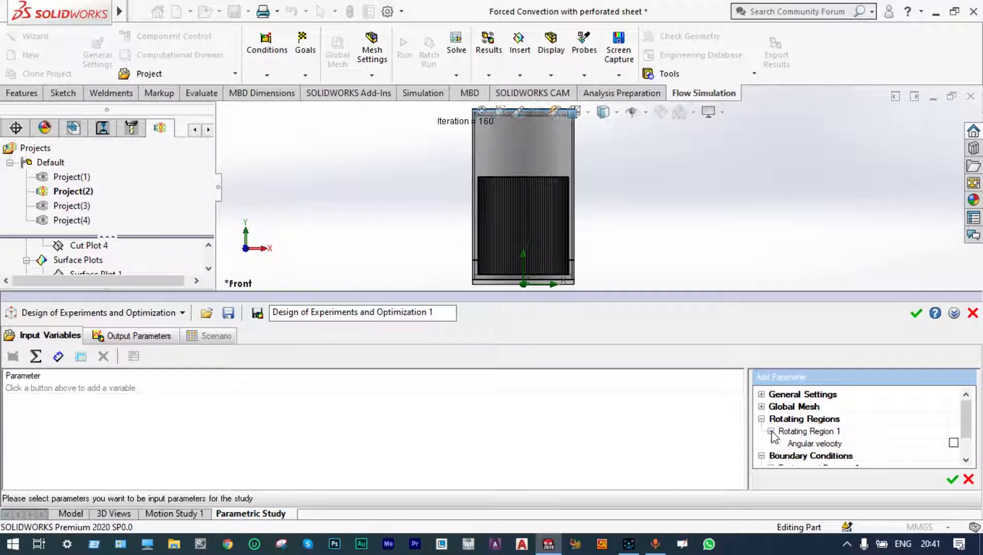
left_click(954, 443)
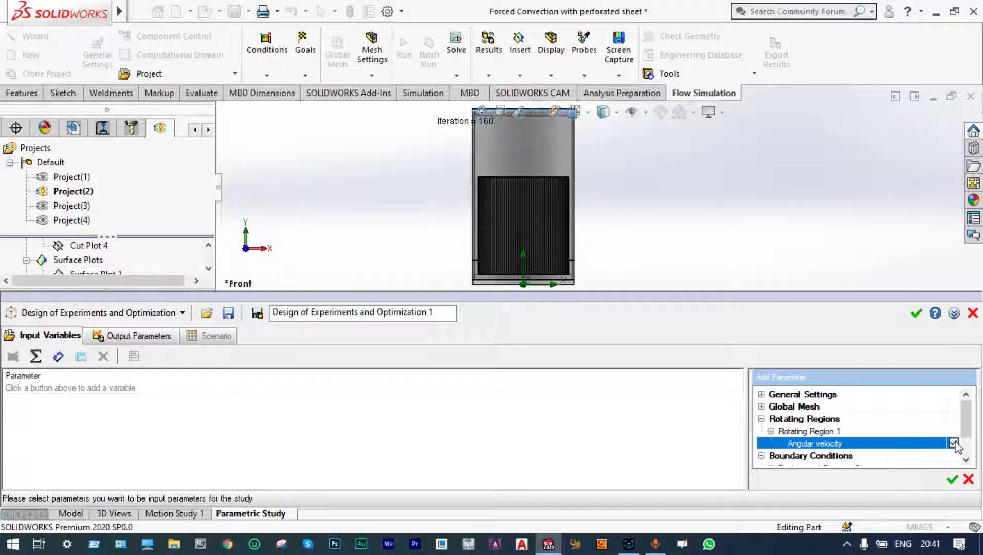
left_click(951, 481)
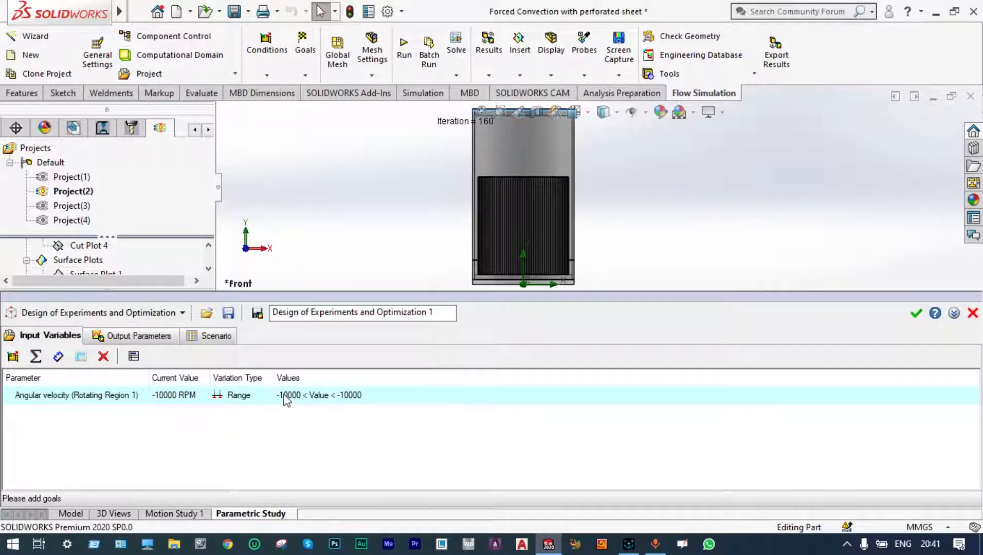
left_click(286, 399)
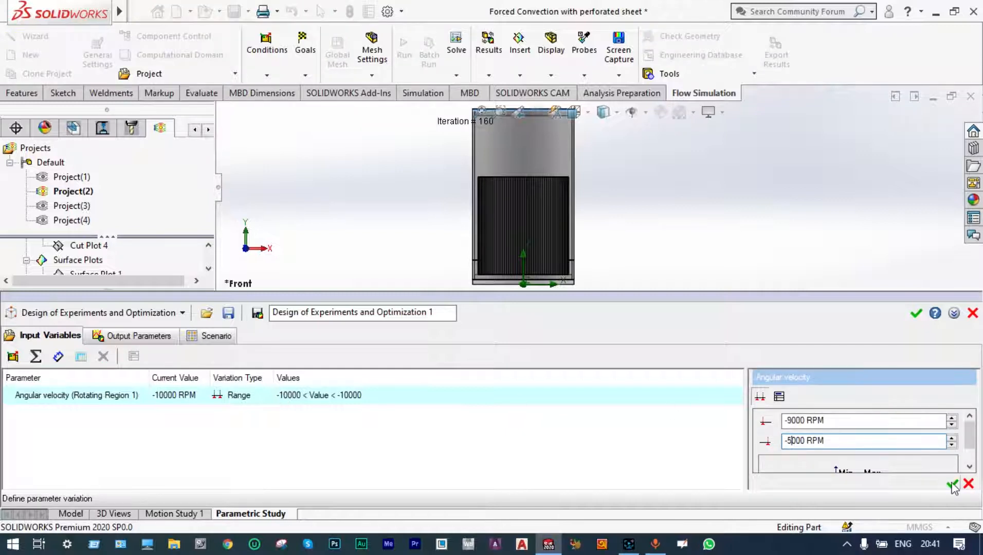
left_click(952, 484)
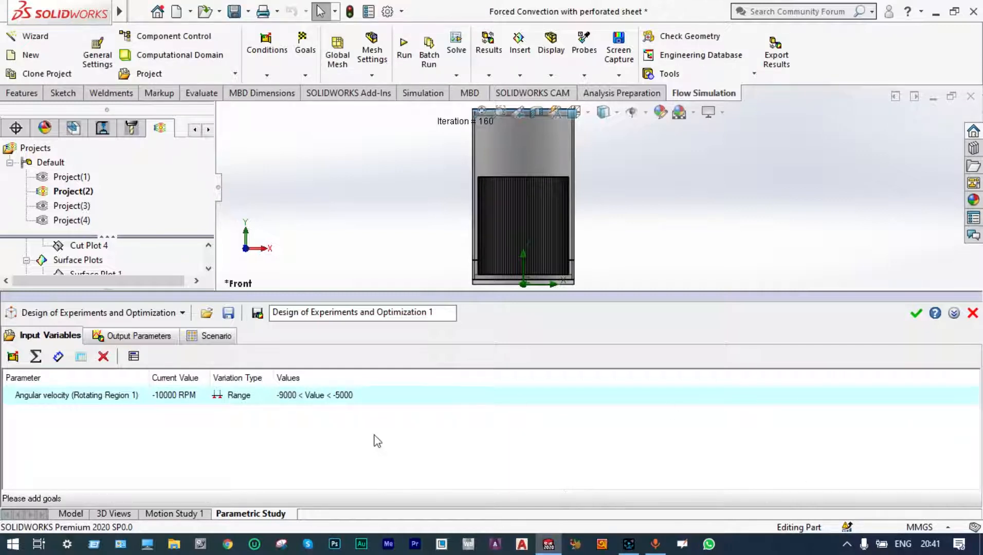
Add the GG Minimum Temperature (Fluid) 1 and GG Maximum Temperature (Fluid) 3 goals as output parameters.
left_click(160, 337)
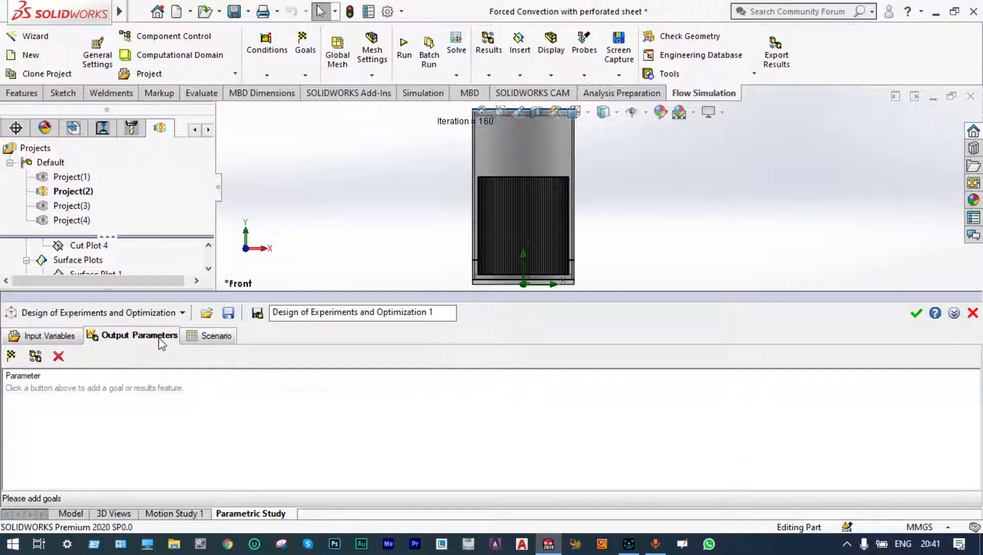
left_click(11, 356)
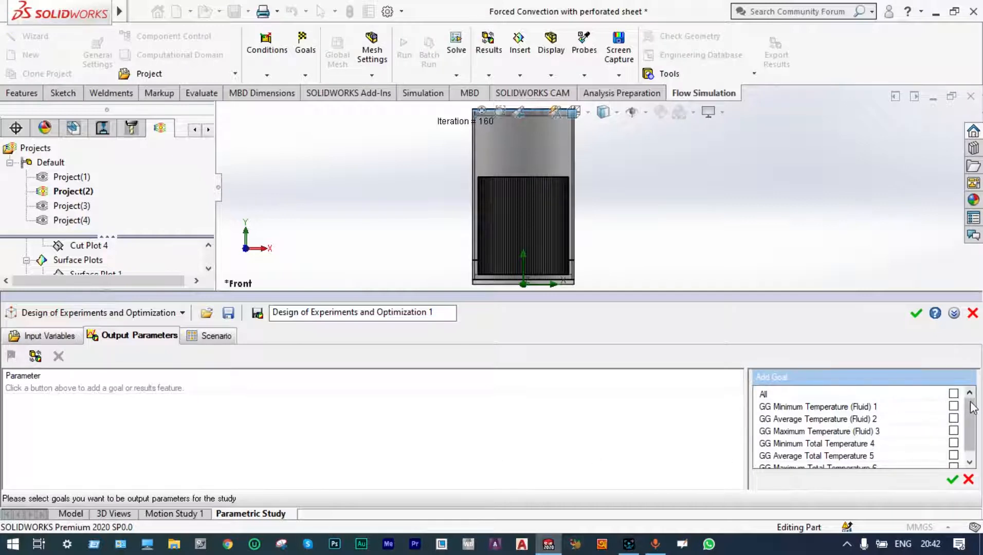
left_click_drag(970, 400, 974, 417)
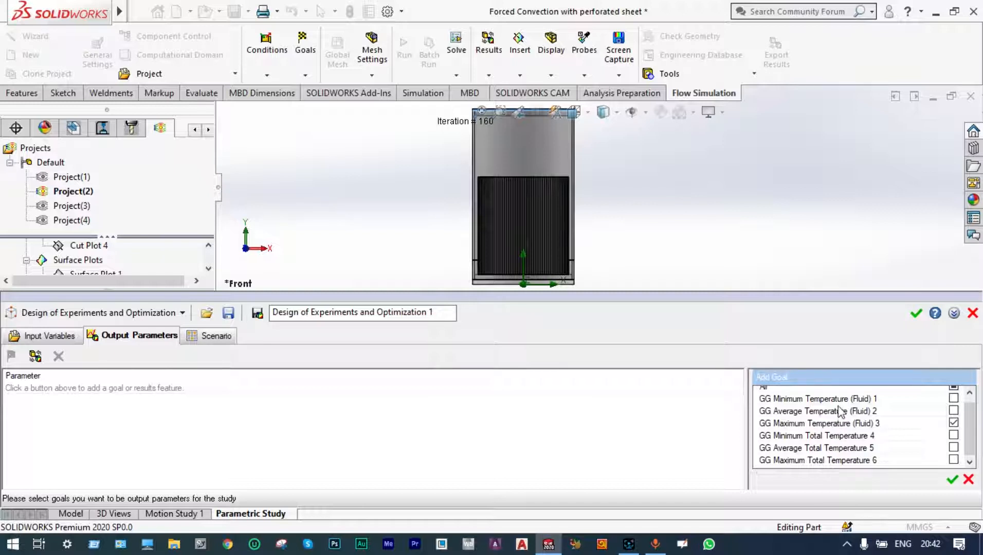
left_click(954, 398)
left_click(952, 479)
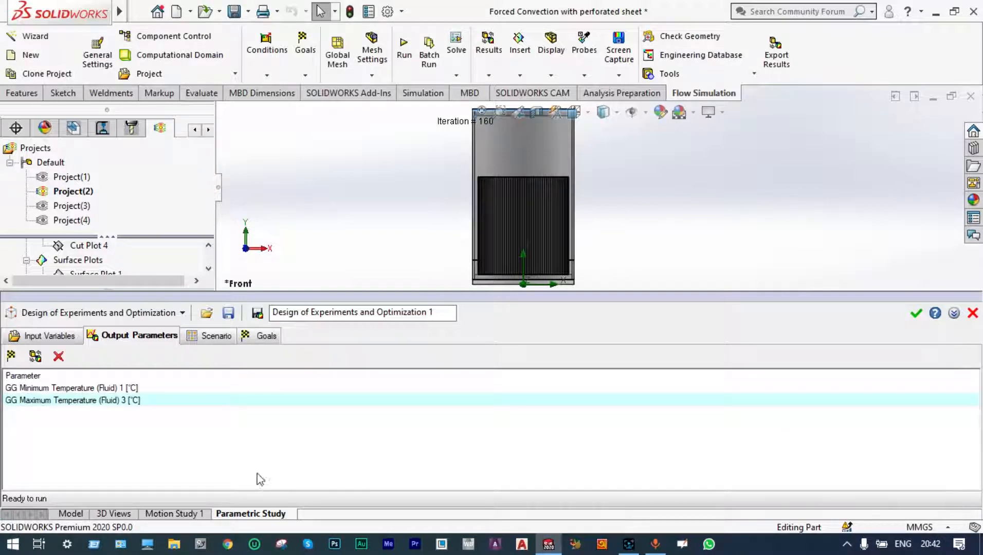
Create five experiments in the scenario and set experiments 1 and 2 to -5000 and -6000 RPM.
left_click(214, 337)
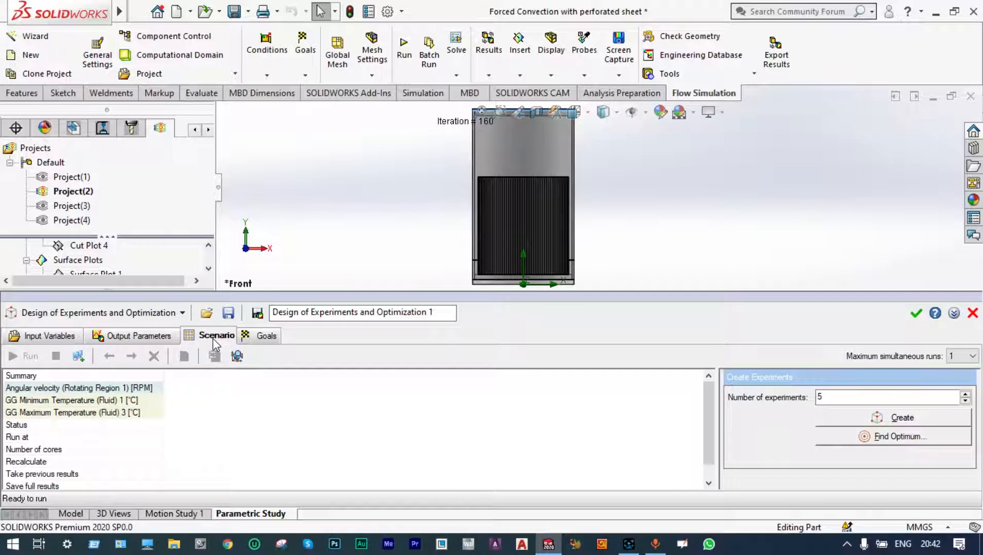
left_click(840, 421)
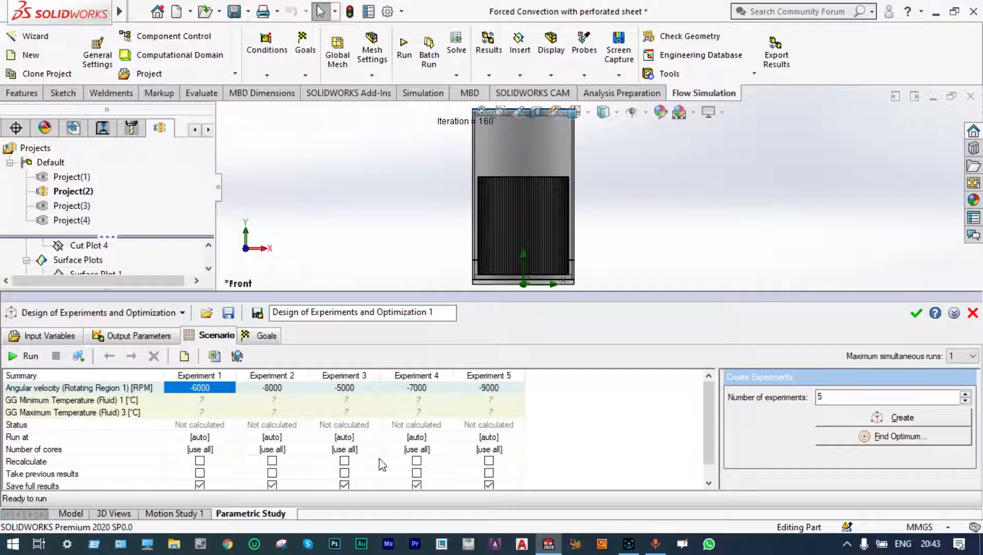
left_click(198, 388)
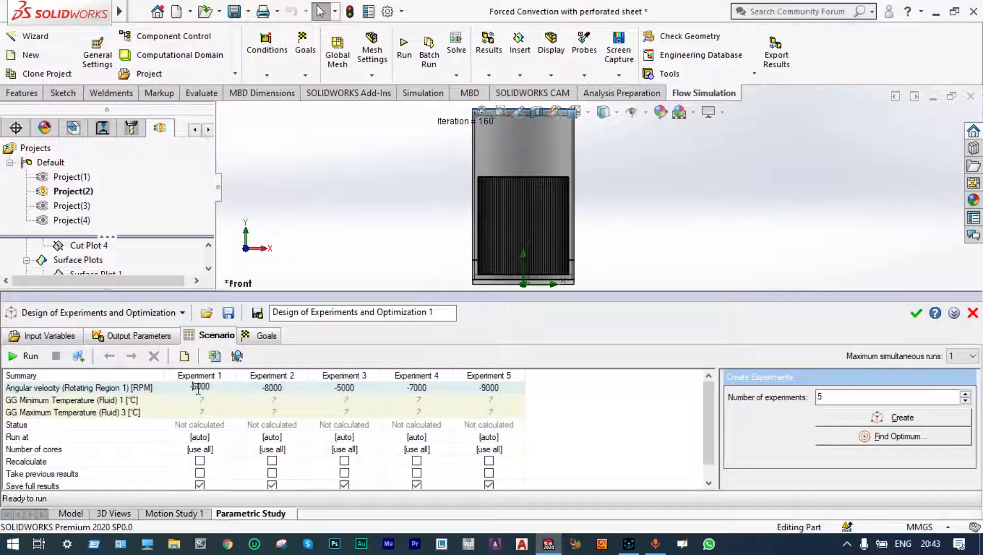
key("BackSpace")
type("5")
left_click(270, 391)
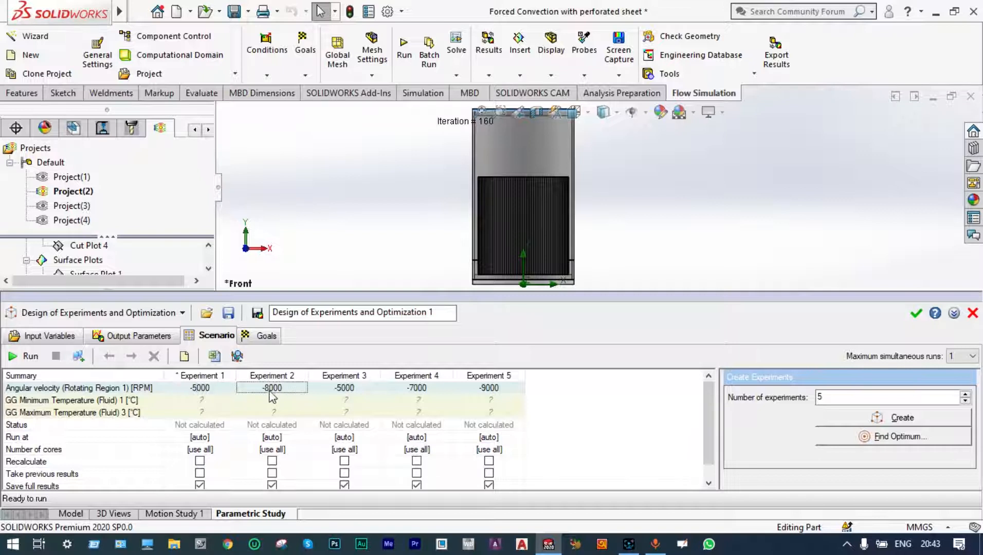
left_click(270, 391)
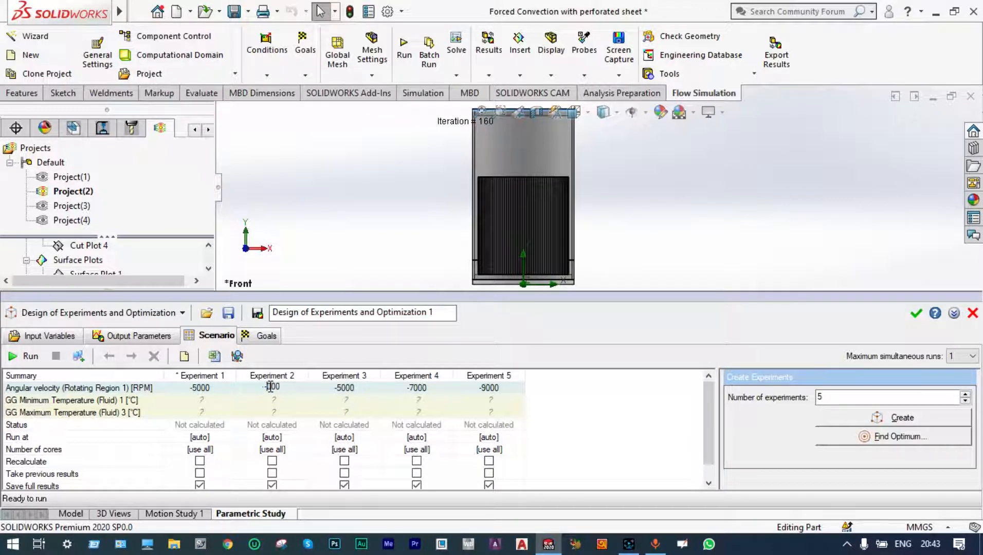
type("6")
Set experiments 3 and 4 to -7000 and -8000 RPM and run the parametric study.
left_click(340, 390)
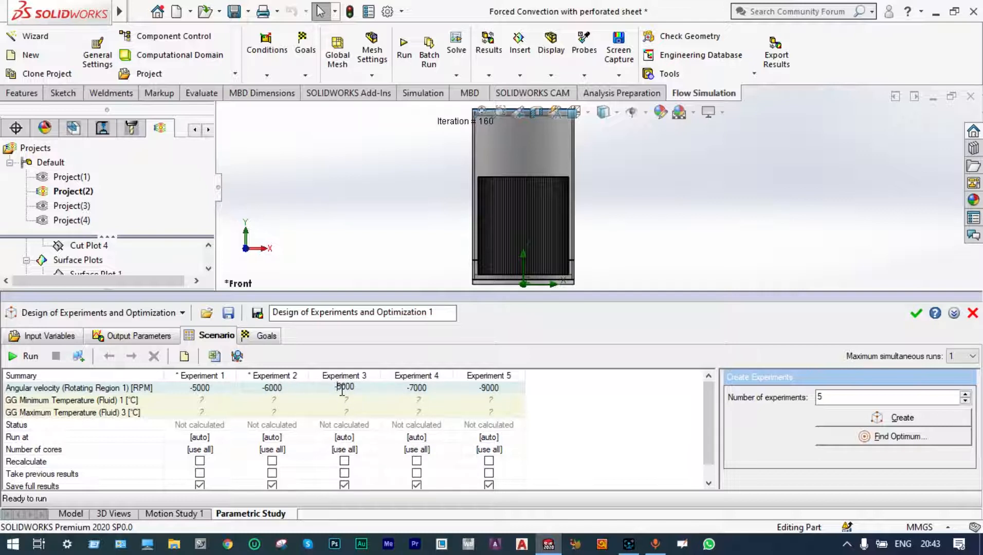
key("Delete")
type("7")
left_click(416, 390)
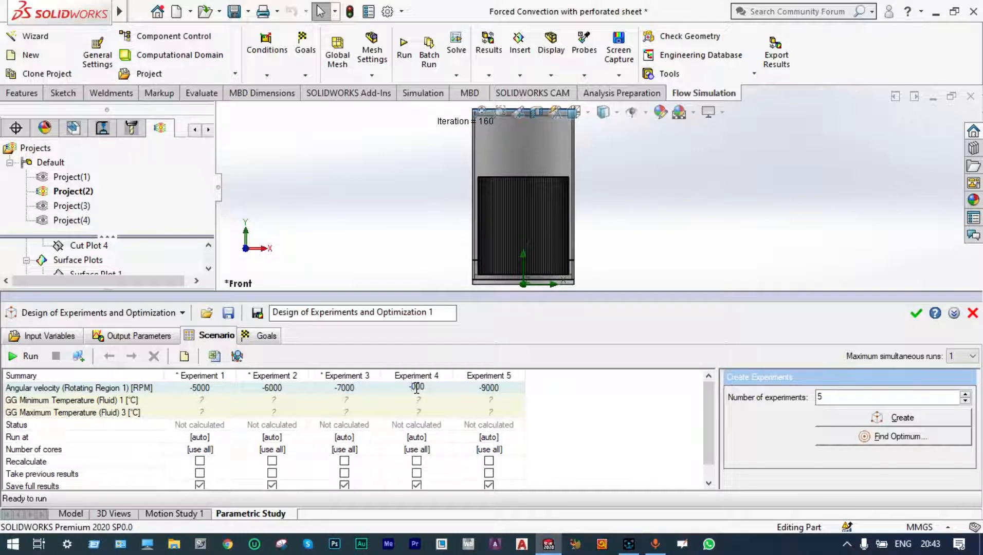
type("8")
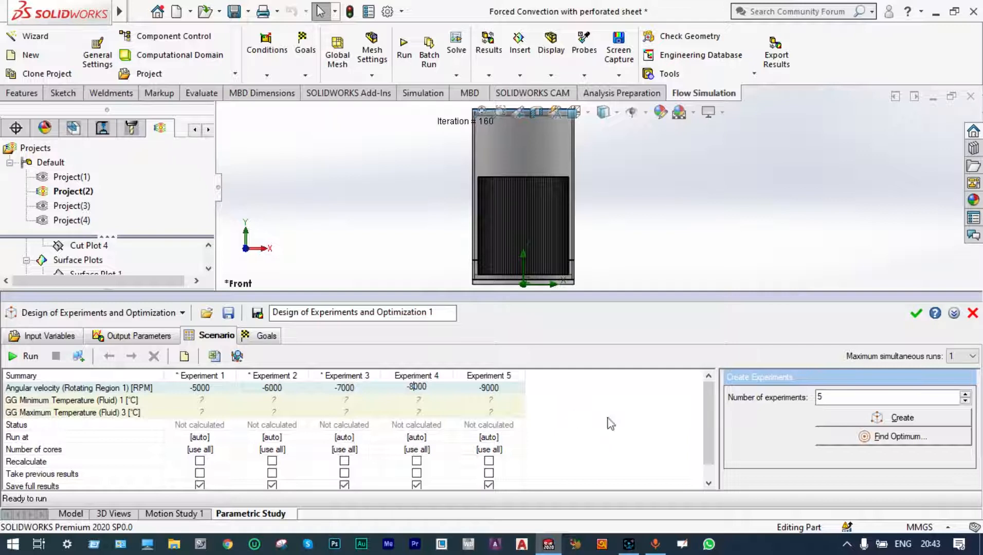
left_click(14, 362)
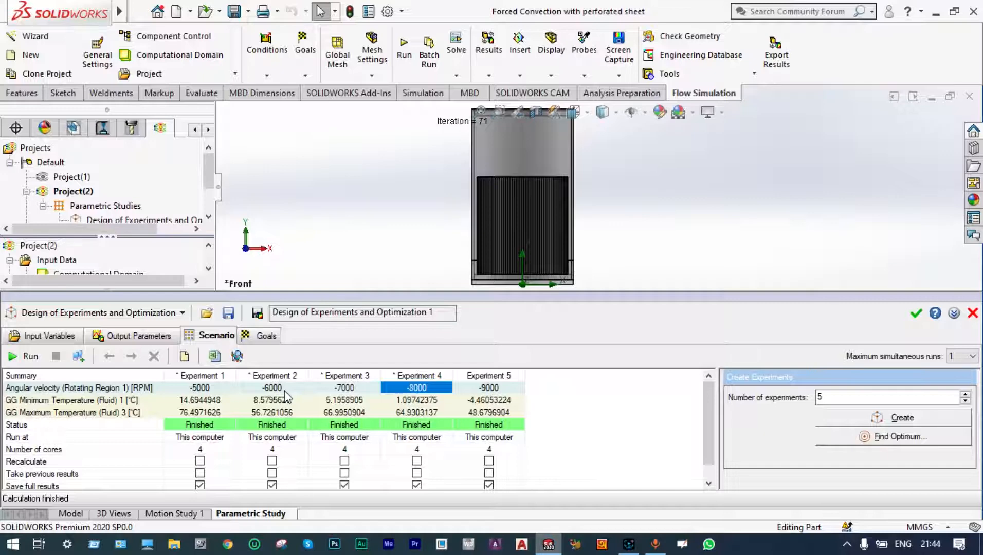
Close the design-of-experiments study and create a new parametric study of type Goal Optimization.
left_click(916, 317)
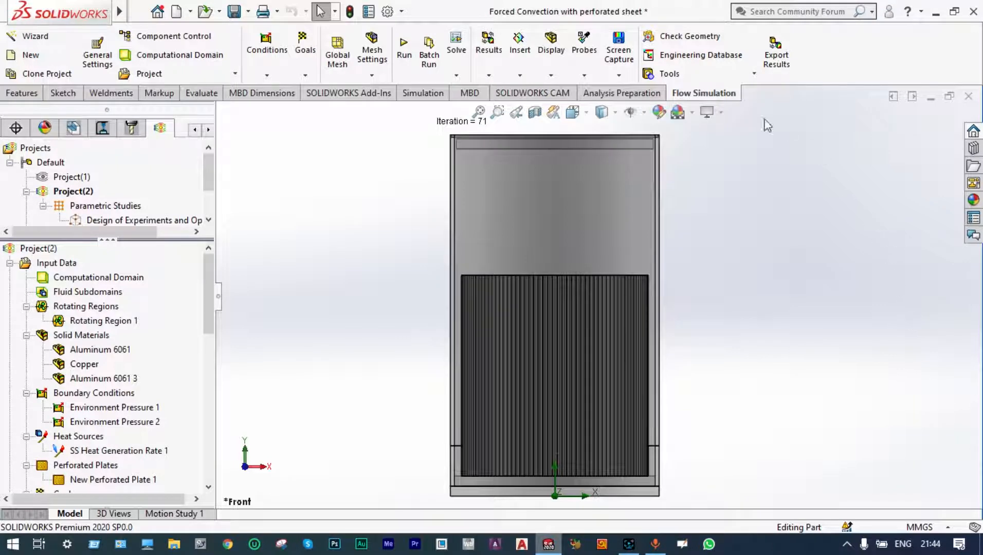
left_click(455, 76)
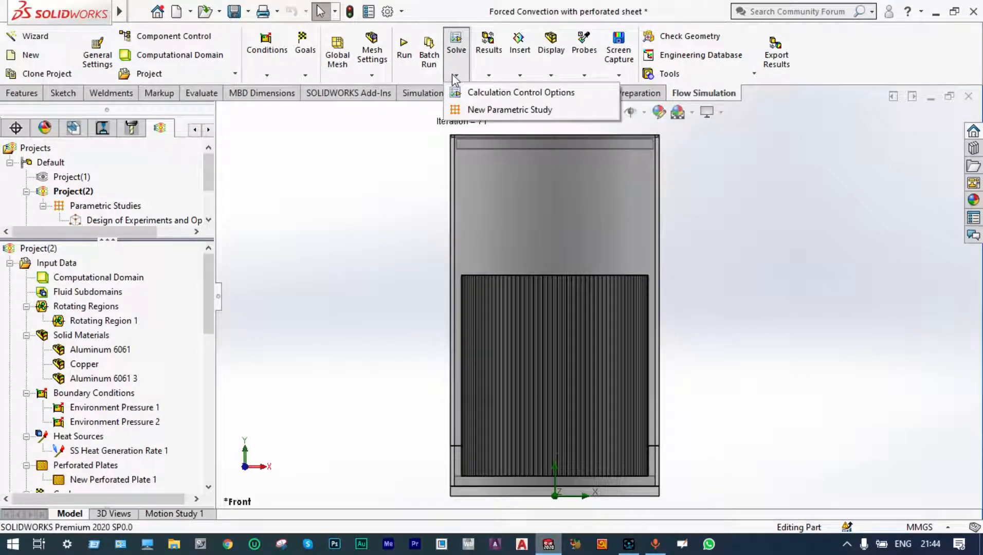
left_click(456, 108)
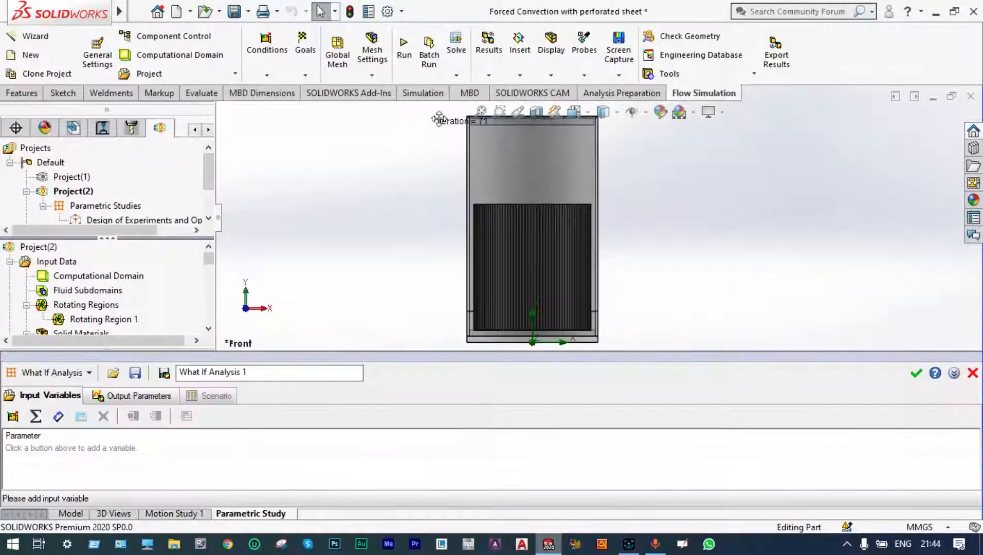
left_click(89, 372)
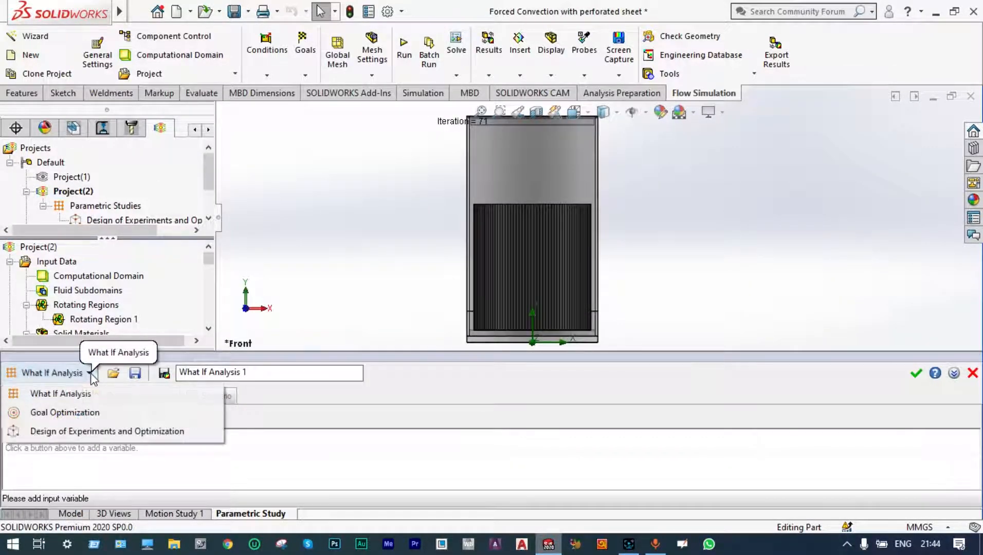
left_click(85, 412)
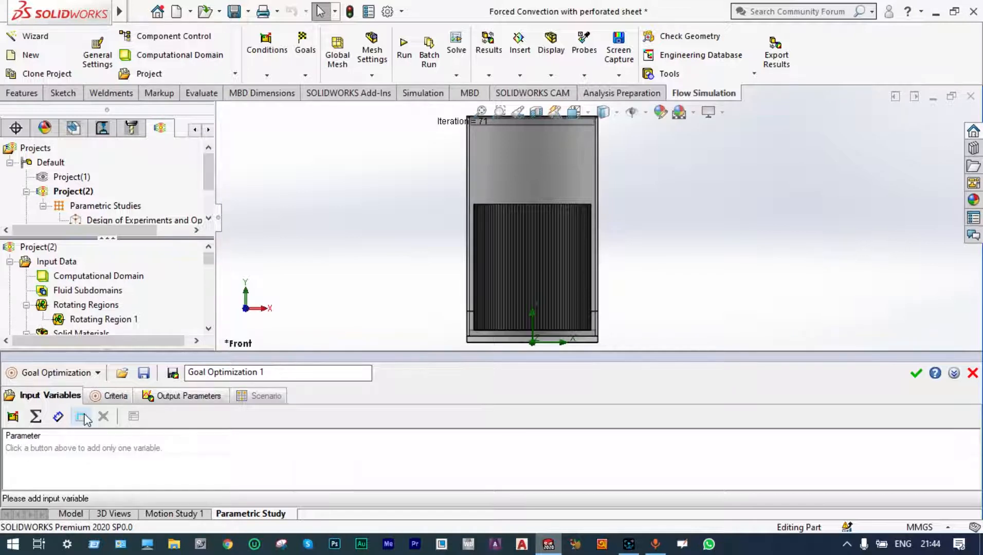
Add Rotating Region 1's angular velocity as the study's input variable.
left_click(13, 418)
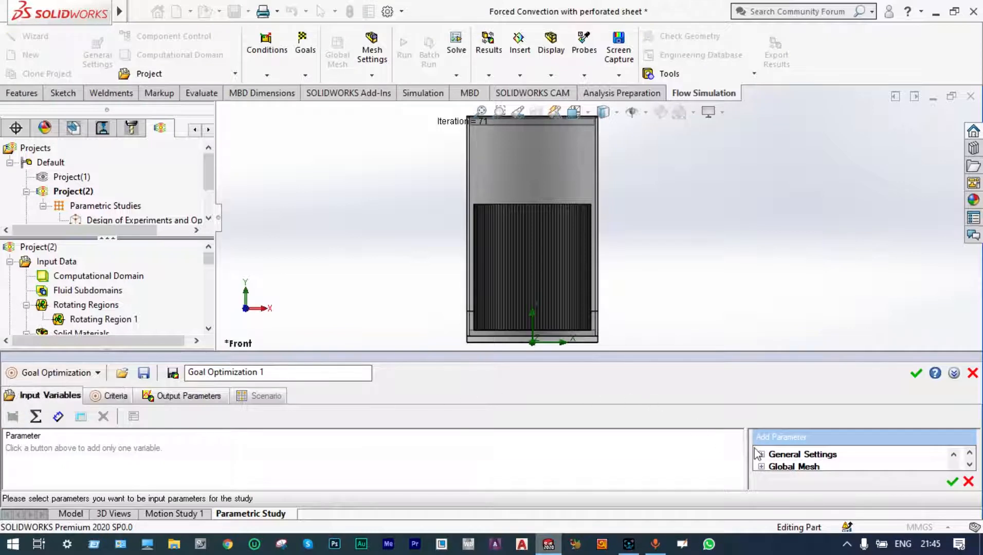
left_click_drag(761, 353, 761, 307)
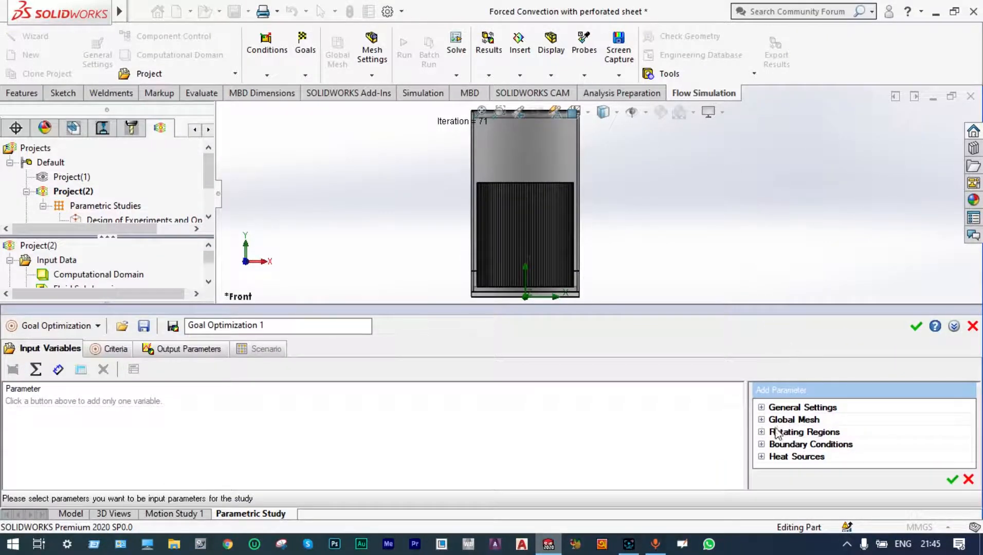
left_click(761, 432)
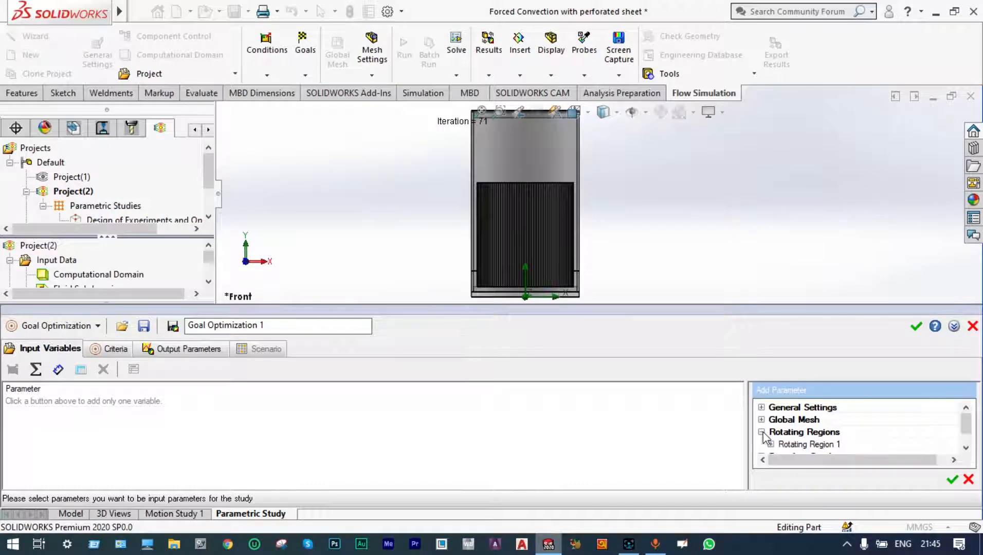
left_click(966, 448)
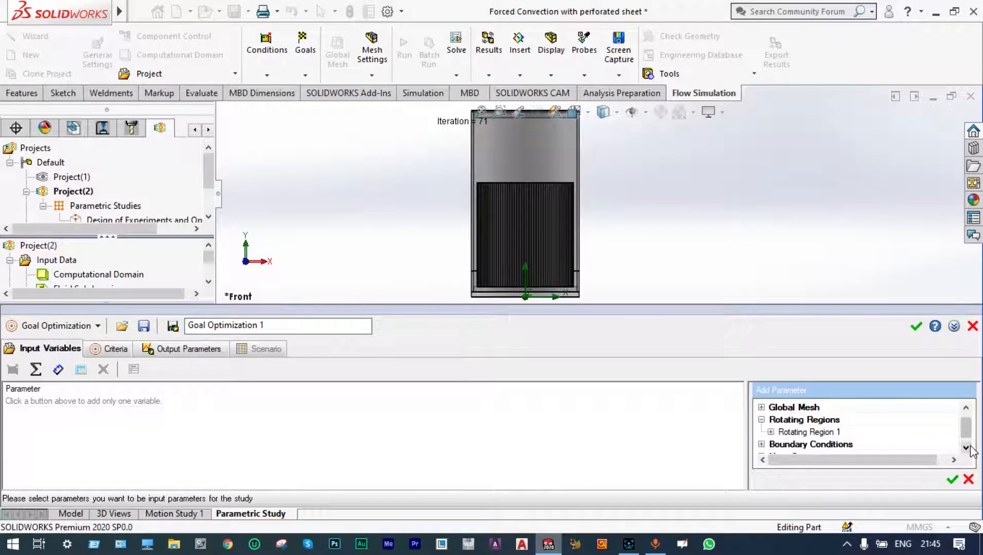
left_click(770, 432)
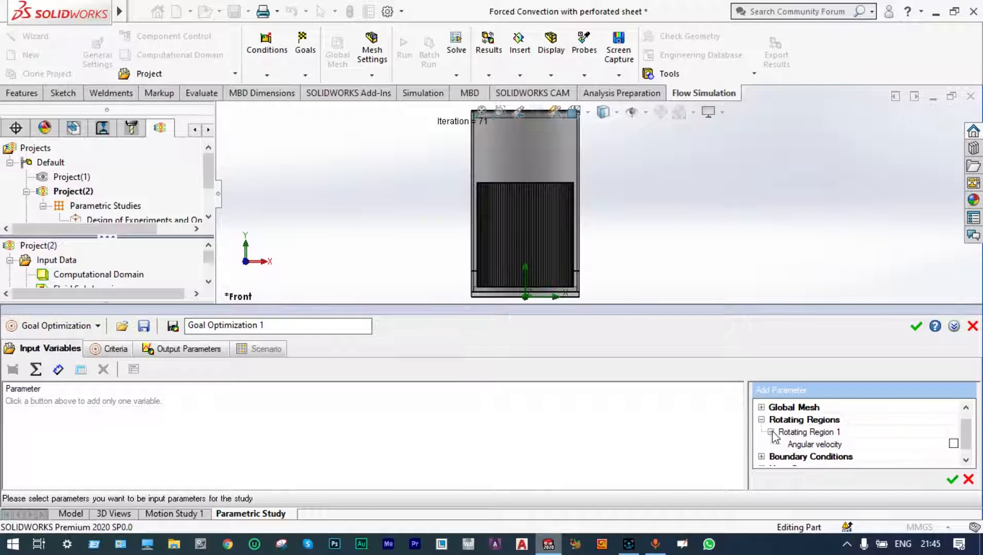
left_click(952, 443)
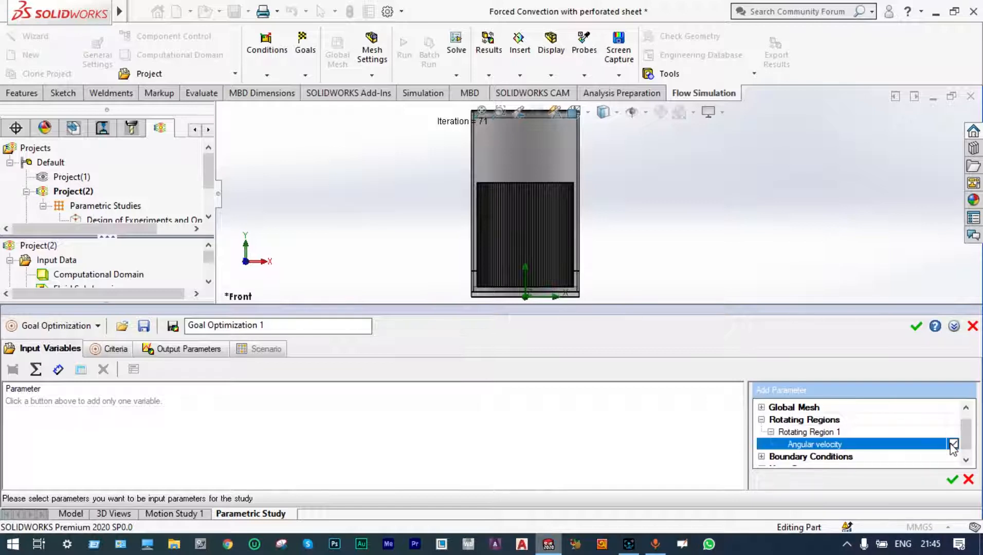
left_click(951, 480)
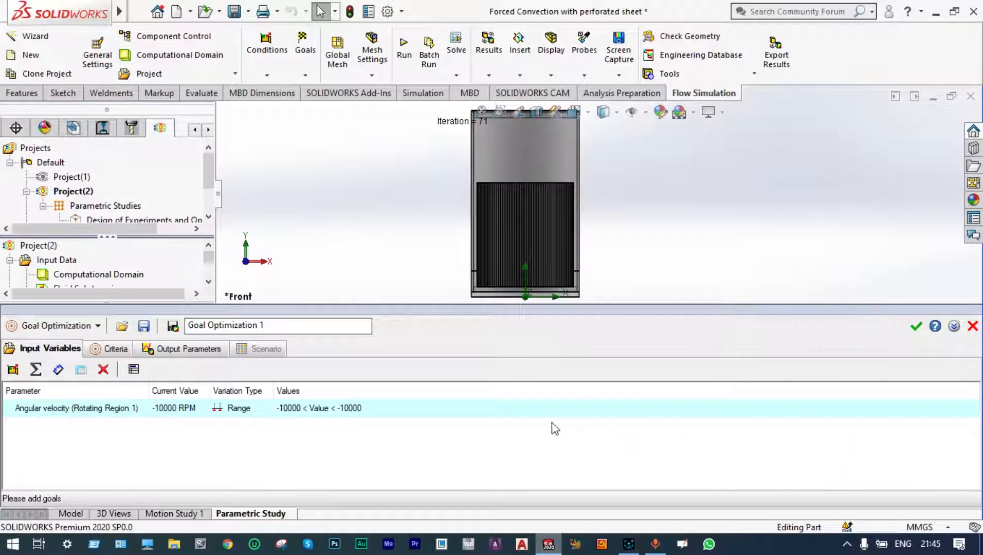
Set the angular velocity range from -6000 RPM to -5000 RPM.
double_click(290, 409)
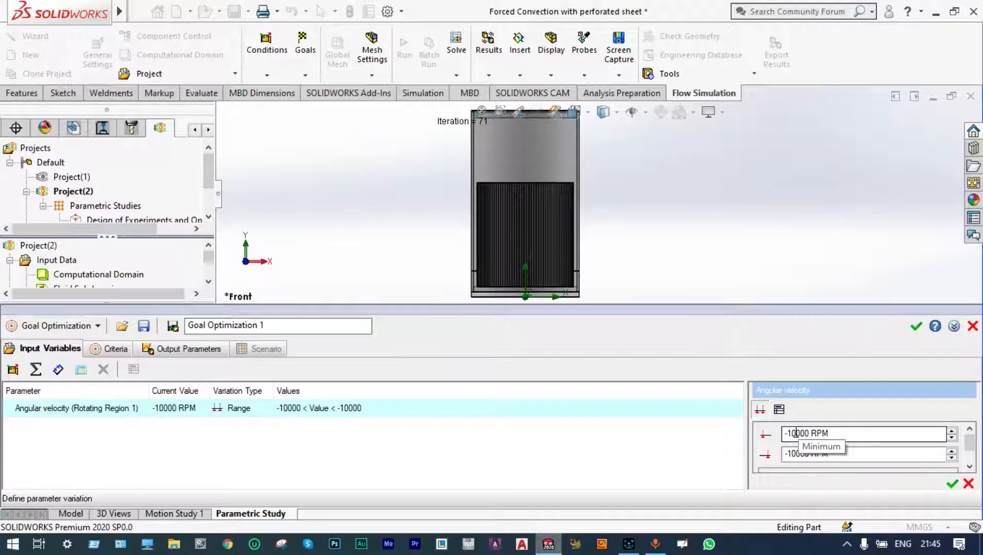
left_click(798, 433)
key("BackSpace")
key("BackSpace")
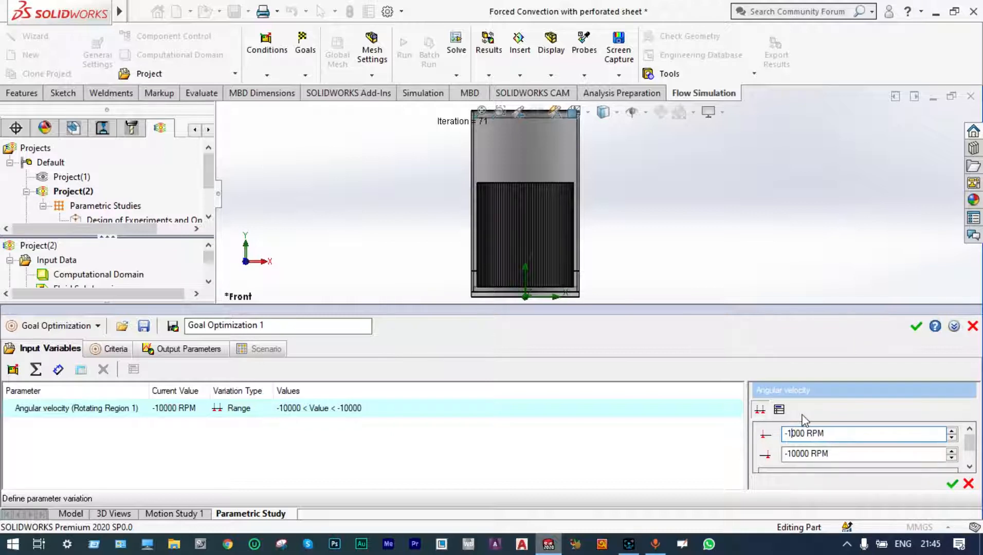
type("6")
left_click(798, 452)
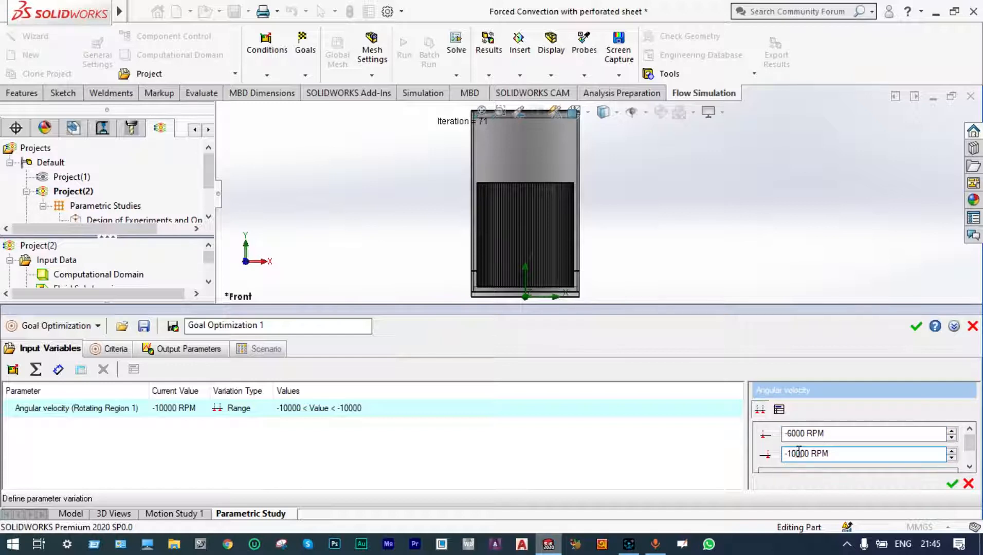
key("BackSpace")
key("BackSpace")
type("5")
left_click(951, 484)
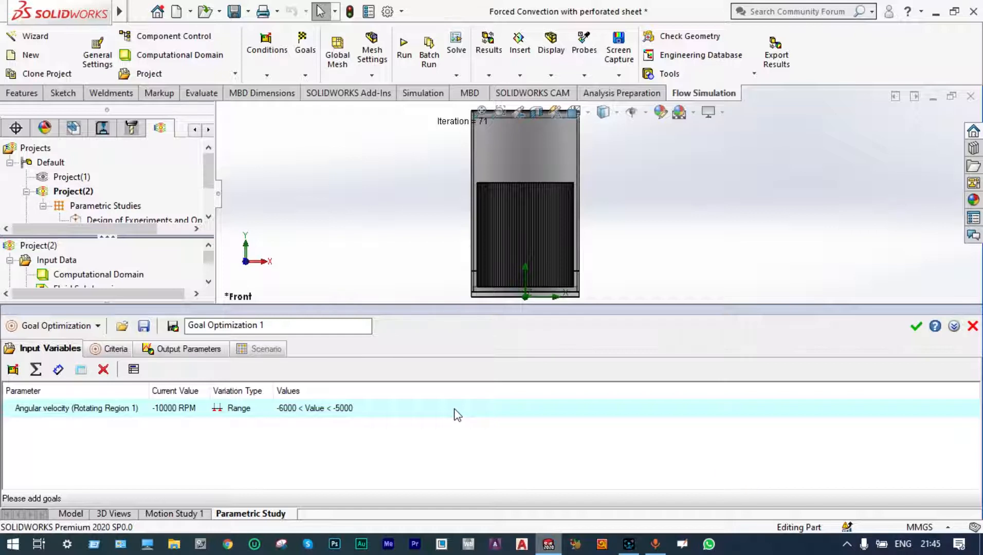
Add GG Minimum Temperature (Fluid) 1 as the output parameter.
left_click(176, 355)
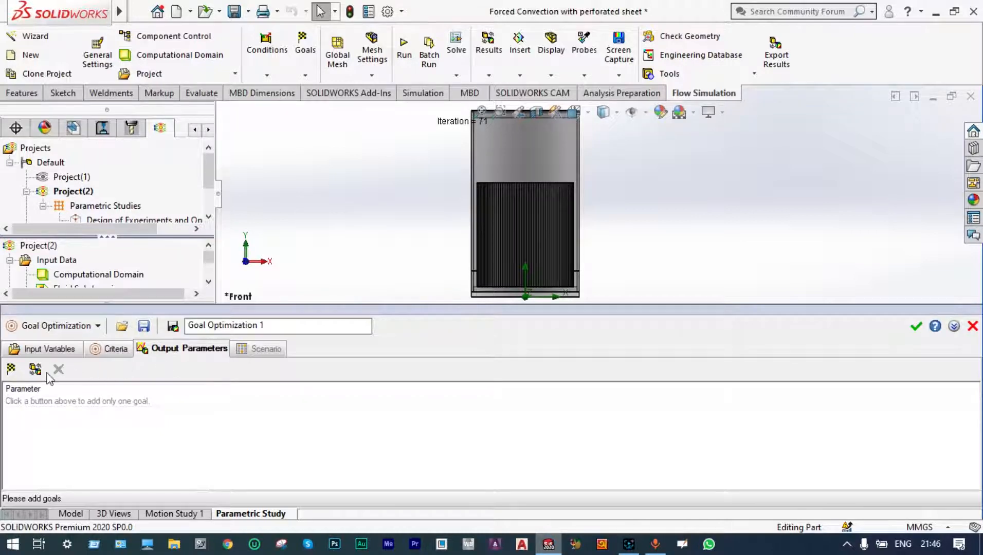
left_click(12, 369)
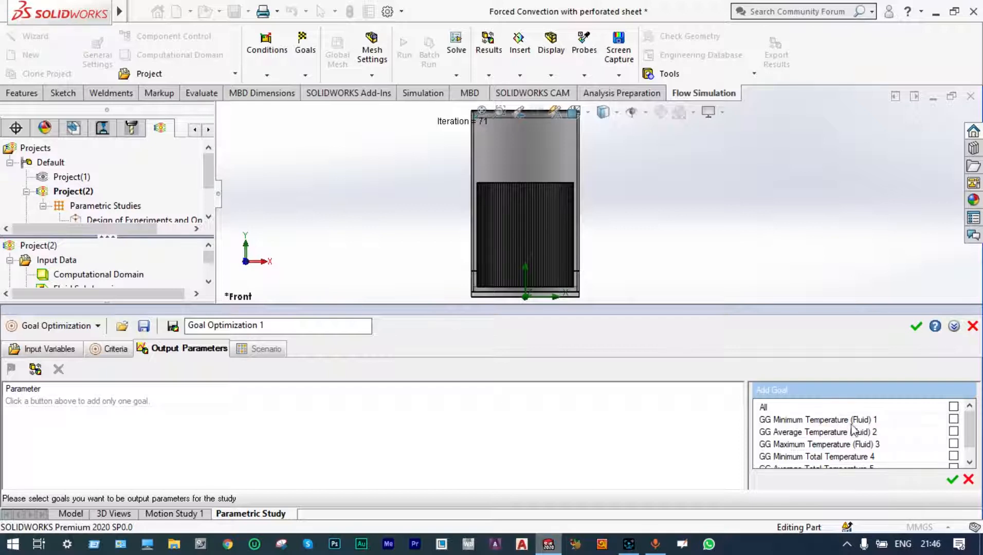
left_click(953, 419)
left_click(952, 479)
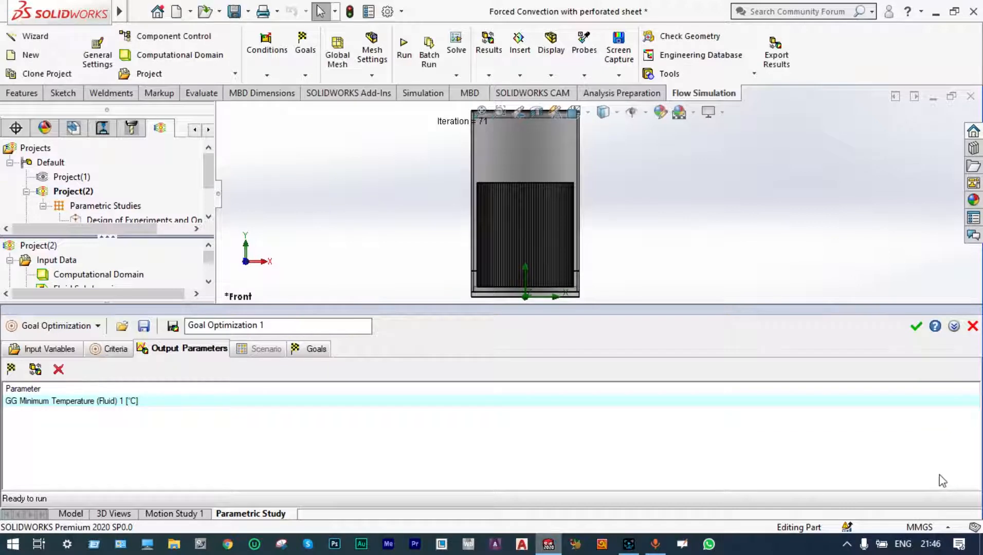
Add GG Minimum Temperature (Fluid) 1 as the optimization criterion.
left_click(115, 351)
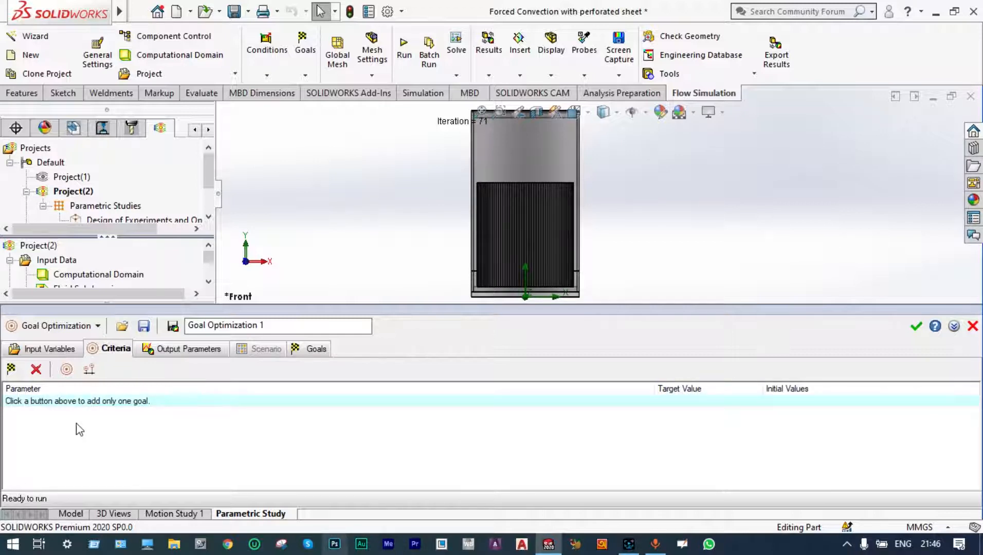
left_click(11, 369)
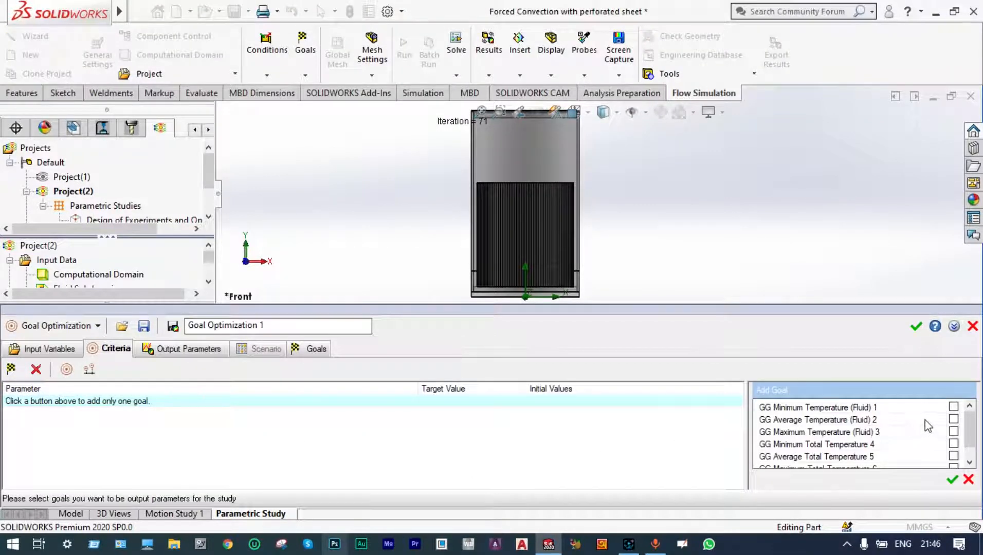
left_click(953, 407)
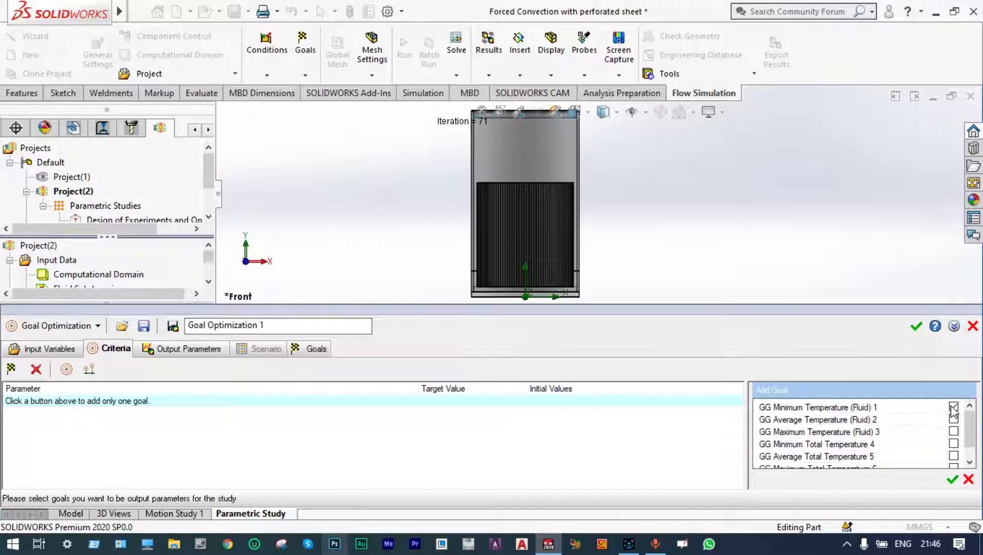
left_click(952, 479)
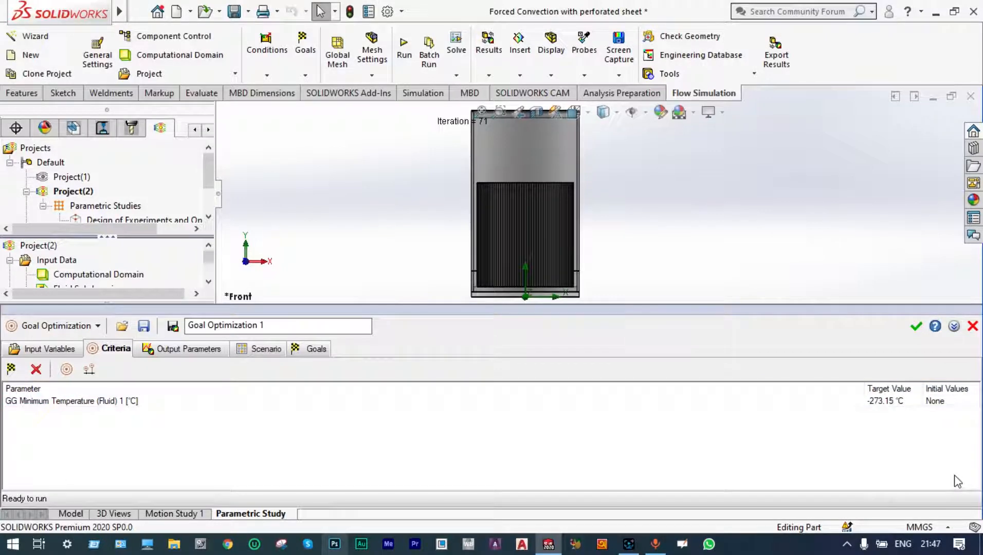
Set the criterion's target value to 10 °C with a tolerance of 0.1 °C.
left_click(892, 405)
left_click(808, 410)
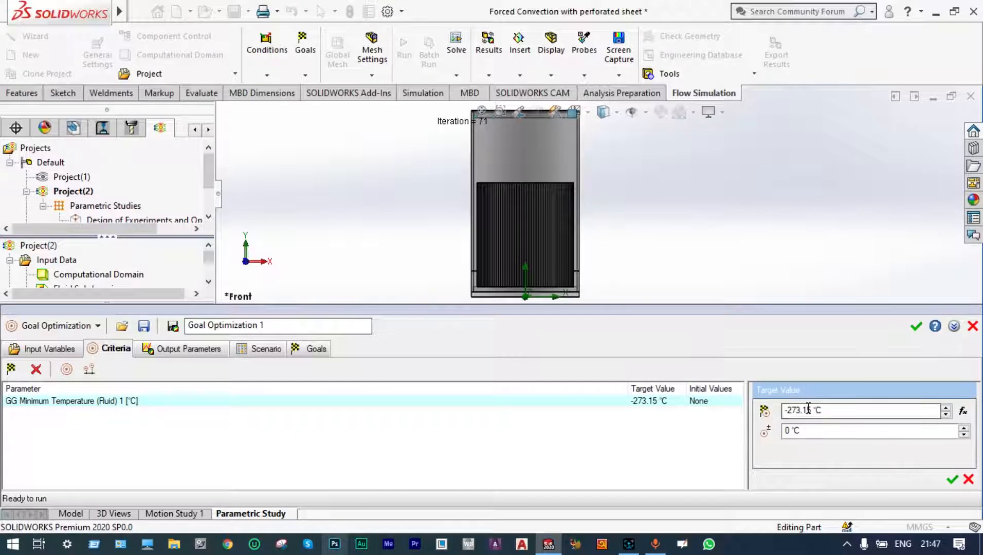
left_click(813, 409)
key("BackSpace")
key("BackSpace")
key("BackSpace")
key("BackSpace")
key("BackSpace")
key("BackSpace")
key("BackSpace")
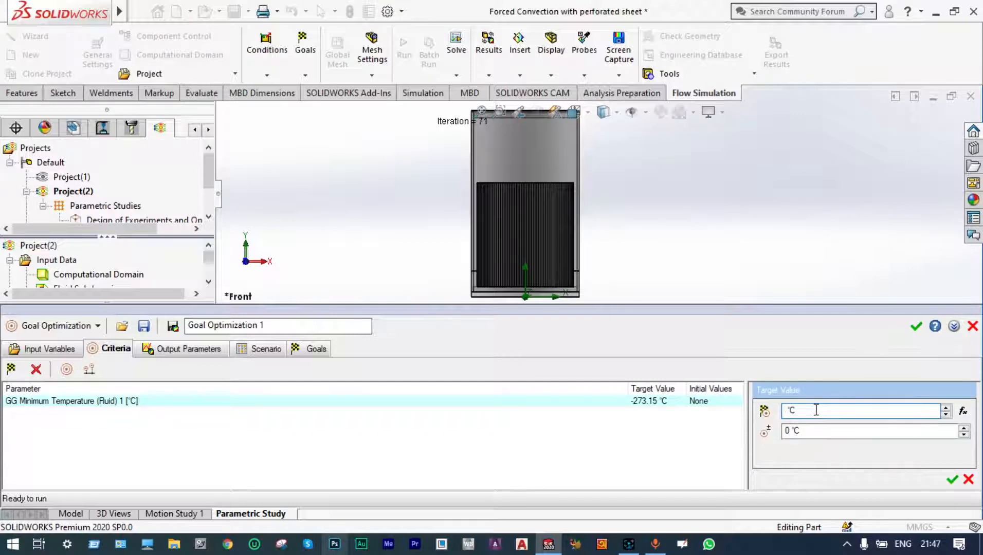
type("10")
left_click(790, 431)
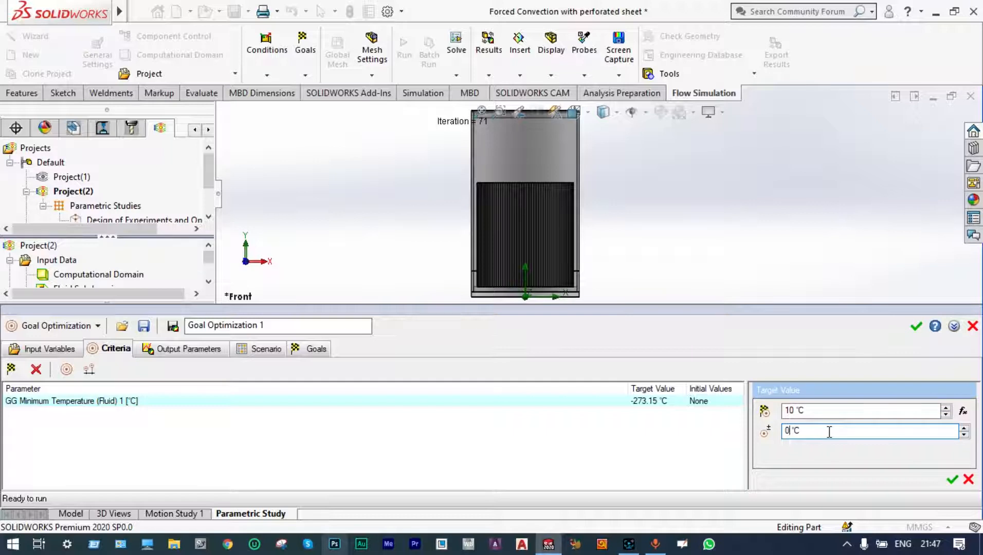
type(".1")
left_click(951, 479)
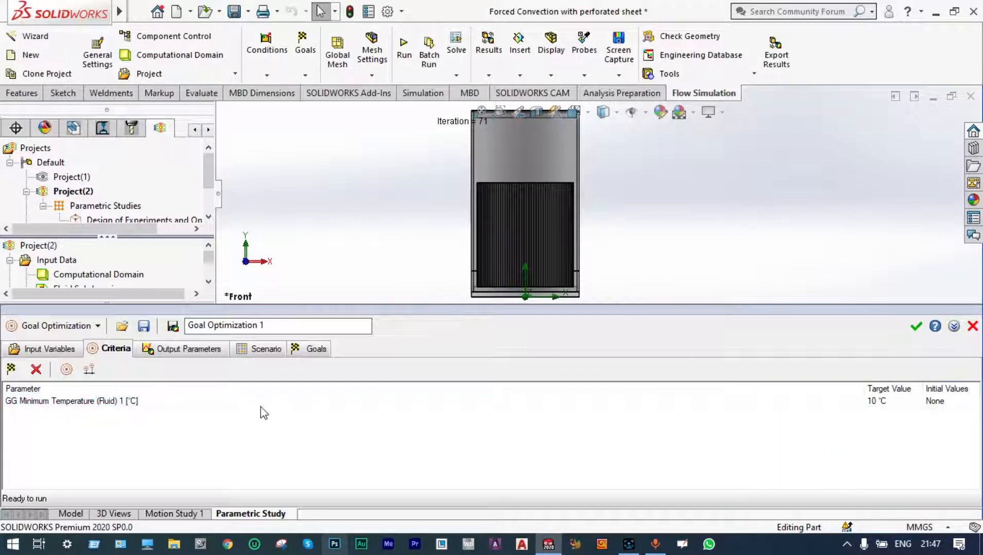
Run the goal optimization scenario, acknowledge the convergence message, and close the study.
left_click(266, 349)
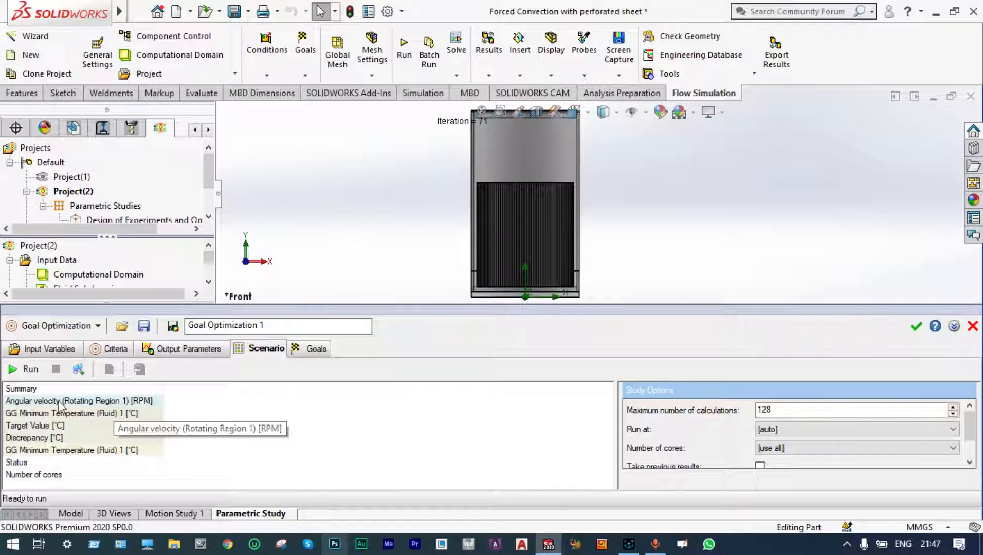
left_click(11, 366)
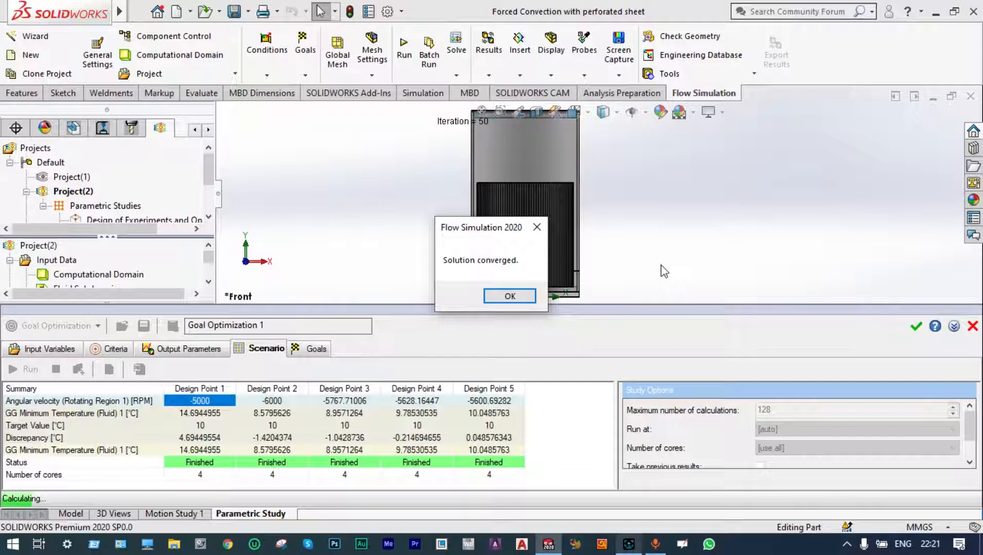
key("Return")
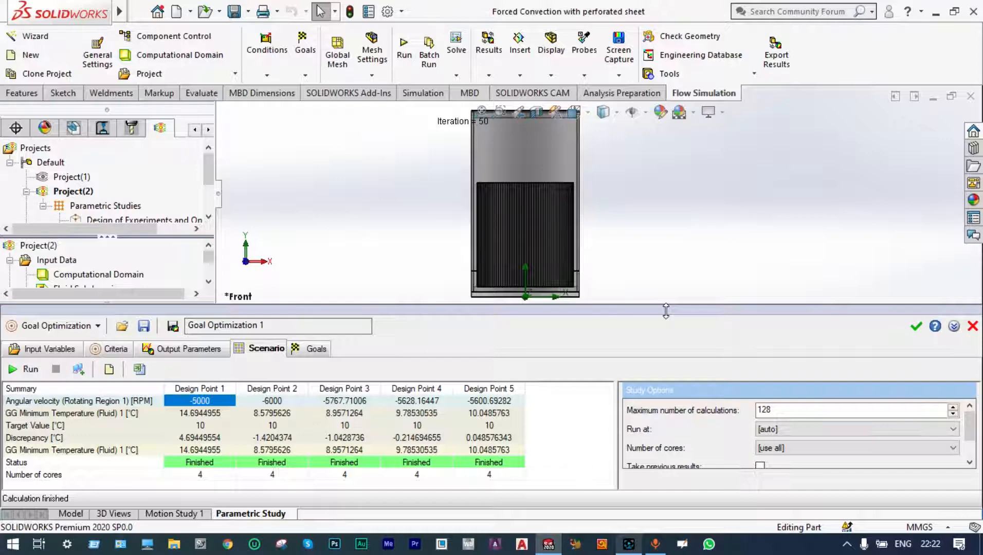
left_click(916, 327)
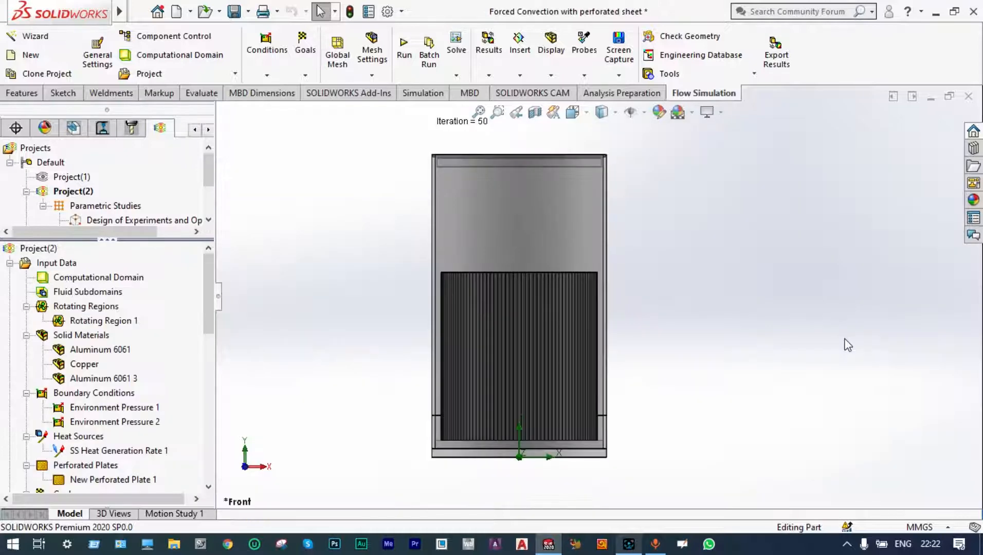